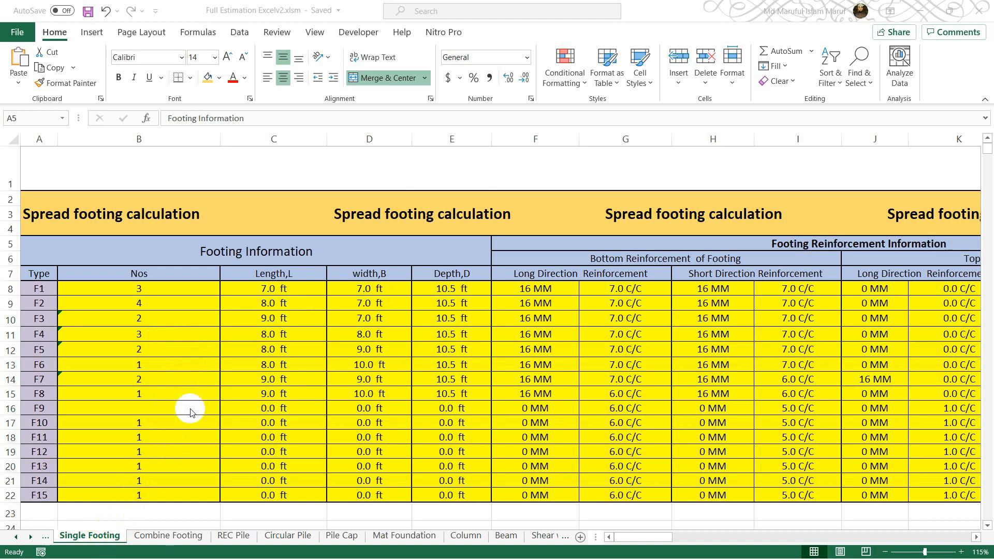
Step: Open the Combine Footing sheet and select the Nos cell of footing F1
{"action": "left_click", "coordinate": [169, 533]}
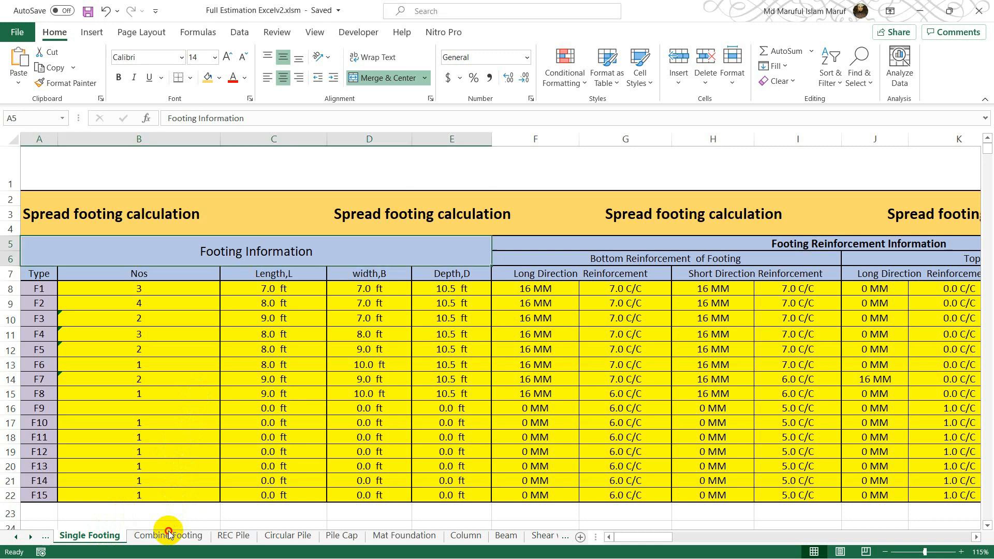
{"action": "left_click", "coordinate": [170, 537]}
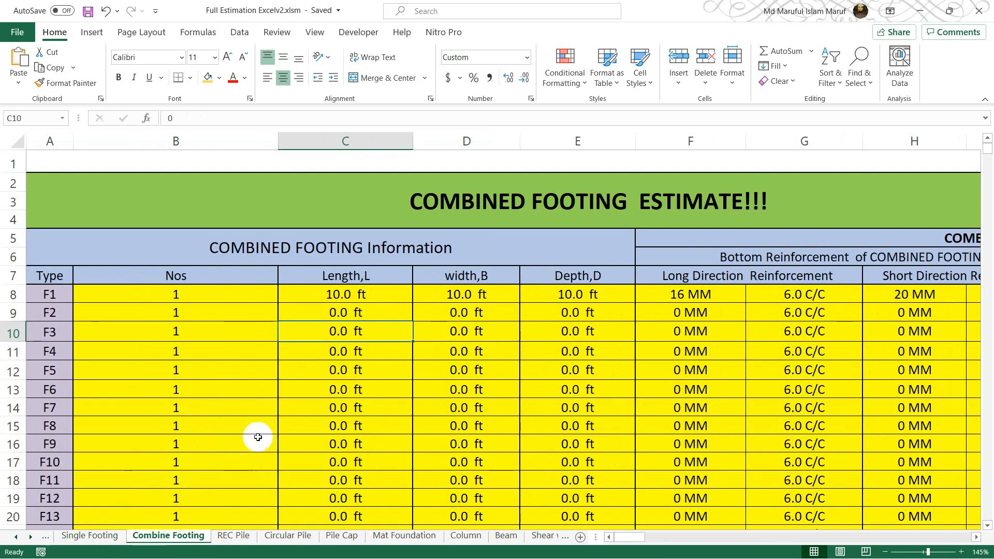
{"action": "left_click", "coordinate": [171, 297]}
{"action": "left_click", "coordinate": [322, 299]}
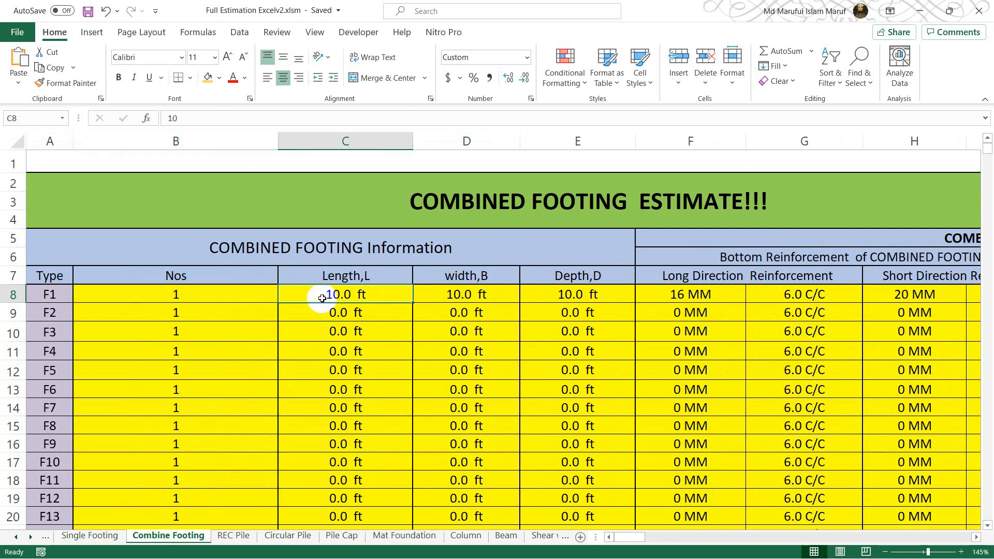
{"action": "left_click", "coordinate": [208, 295]}
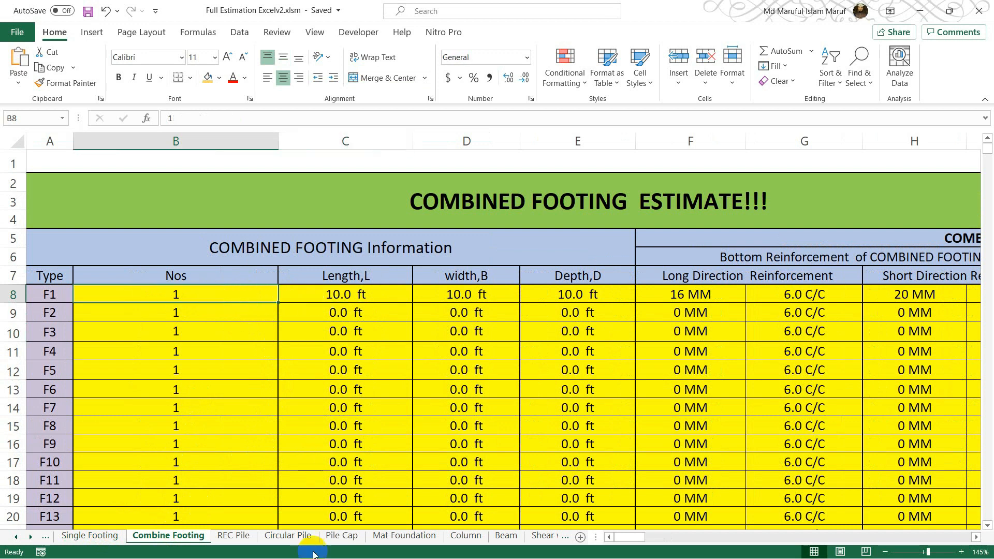
Step: Switch to the tofayel g+4.dwg drawing in AutoCAD and bring the footings of the foundation layout plan into close view
{"action": "mouse_move", "coordinate": [311, 555]}
{"action": "mouse_move", "coordinate": [516, 555]}
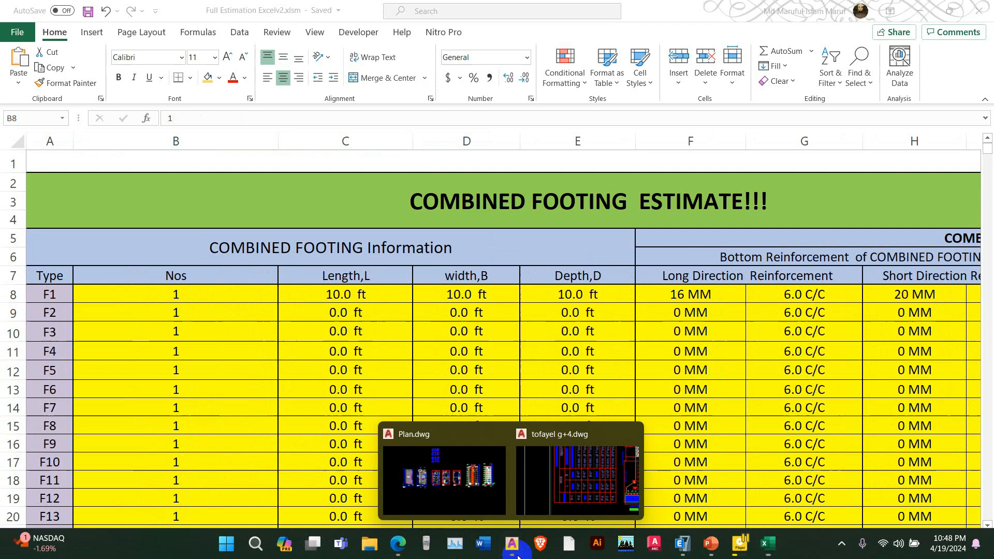
{"action": "left_click", "coordinate": [555, 487]}
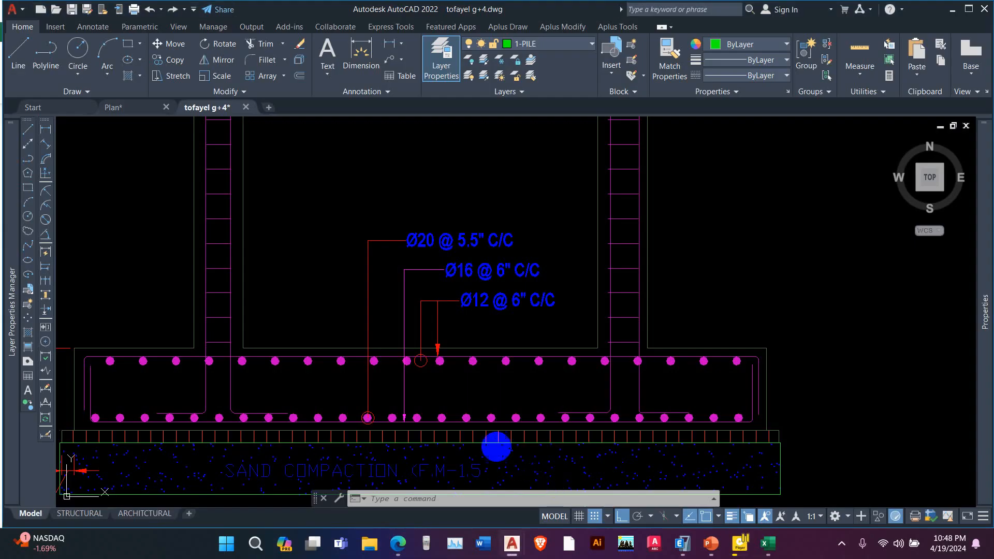
{"action": "scroll", "coordinate": [384, 328], "scroll_direction": "down", "scroll_amount": 5}
{"action": "left_click_drag", "start_coordinate": [278, 337], "coordinate": [492, 367]}
{"action": "scroll", "coordinate": [212, 338], "scroll_direction": "down", "scroll_amount": 5}
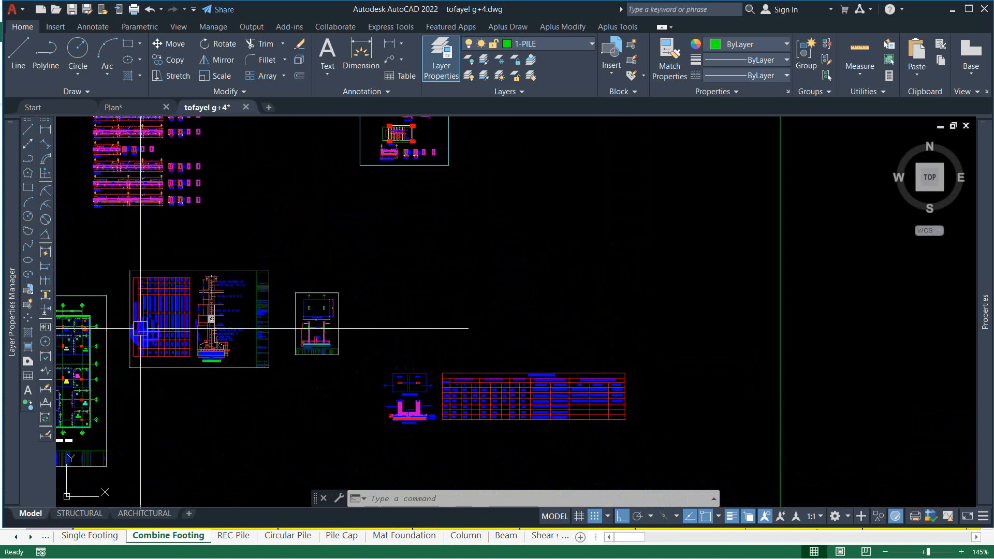
{"action": "scroll", "coordinate": [227, 357], "scroll_direction": "up", "scroll_amount": 6}
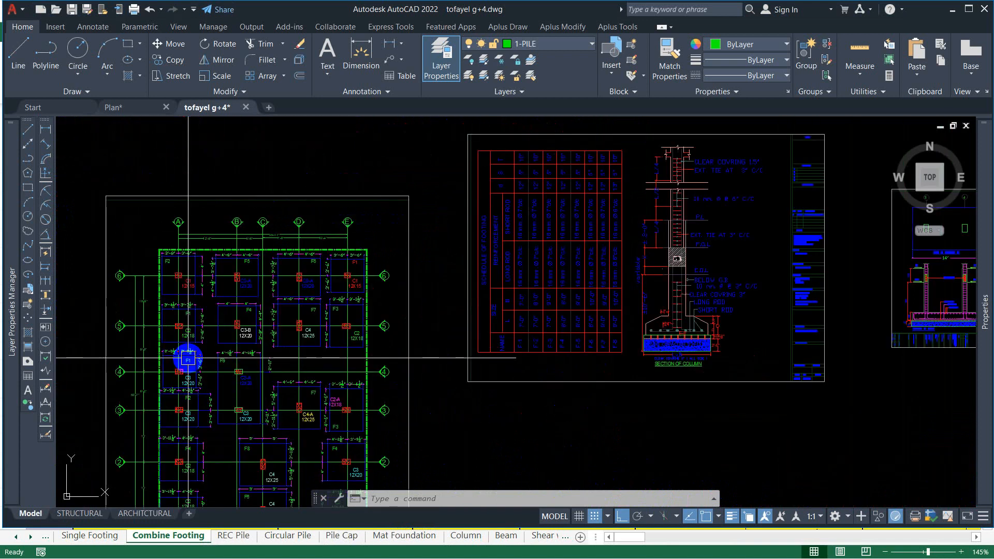
{"action": "scroll", "coordinate": [230, 239], "scroll_direction": "up", "scroll_amount": 4}
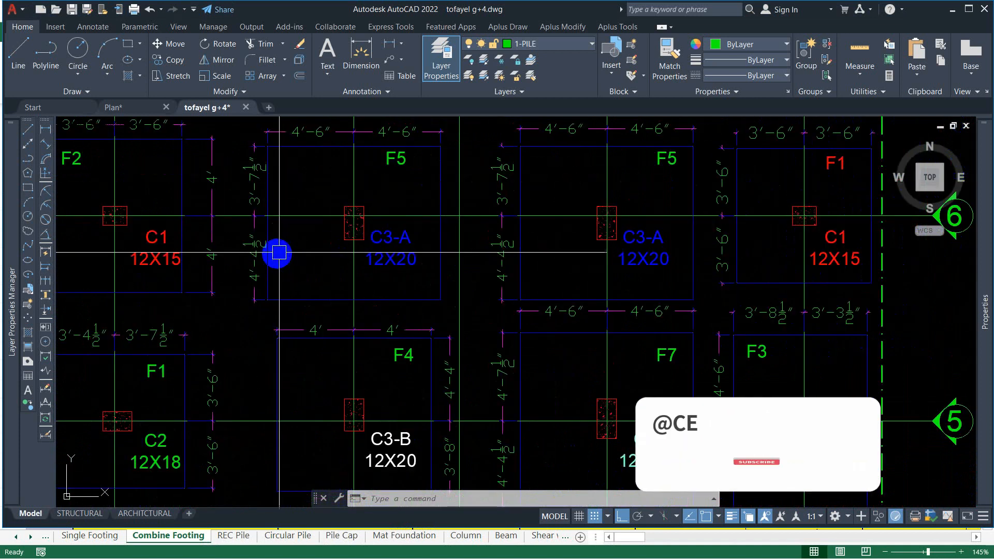
Step: Examine the footings in the foundation layout plan, focusing on combined footing F9 under columns C3-A and C3 between grids 4 and 3
{"action": "scroll", "coordinate": [278, 268], "scroll_direction": "down", "scroll_amount": 6}
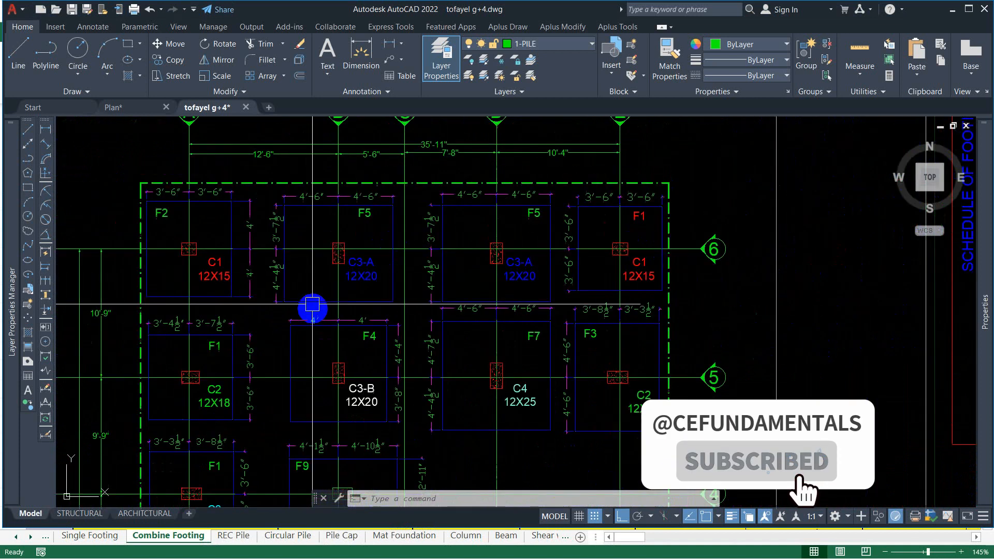
{"action": "scroll", "coordinate": [319, 354], "scroll_direction": "up", "scroll_amount": 5}
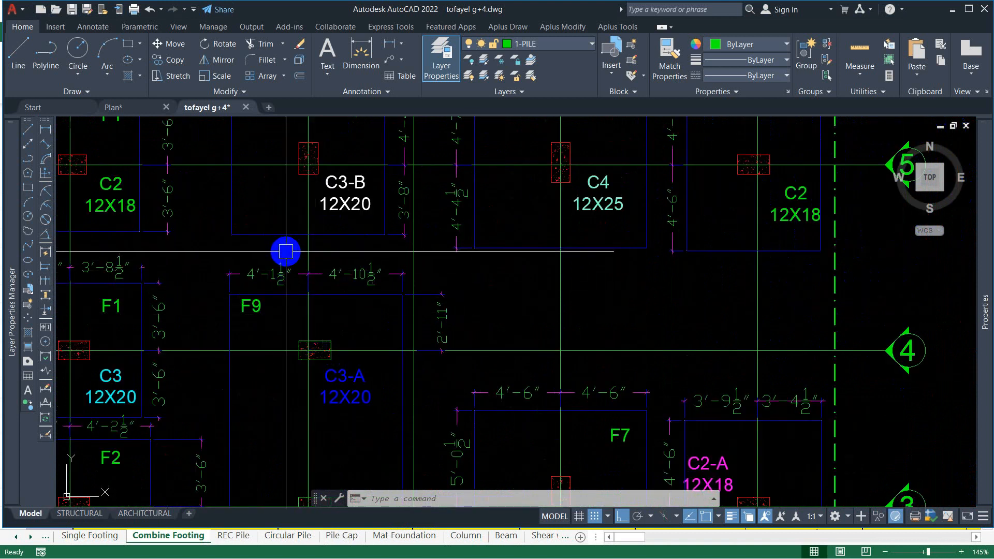
{"action": "mouse_move", "coordinate": [286, 251]}
{"action": "left_mouse_down"}
{"action": "mouse_move", "coordinate": [285, 290]}
{"action": "mouse_move", "coordinate": [268, 306]}
{"action": "left_mouse_up"}
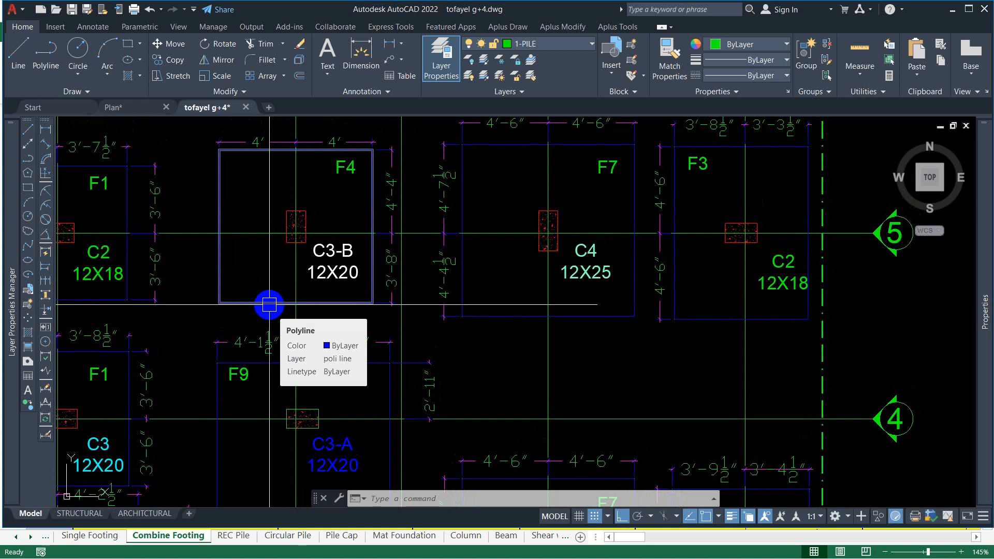
{"action": "scroll", "coordinate": [364, 405], "scroll_direction": "down", "scroll_amount": 2}
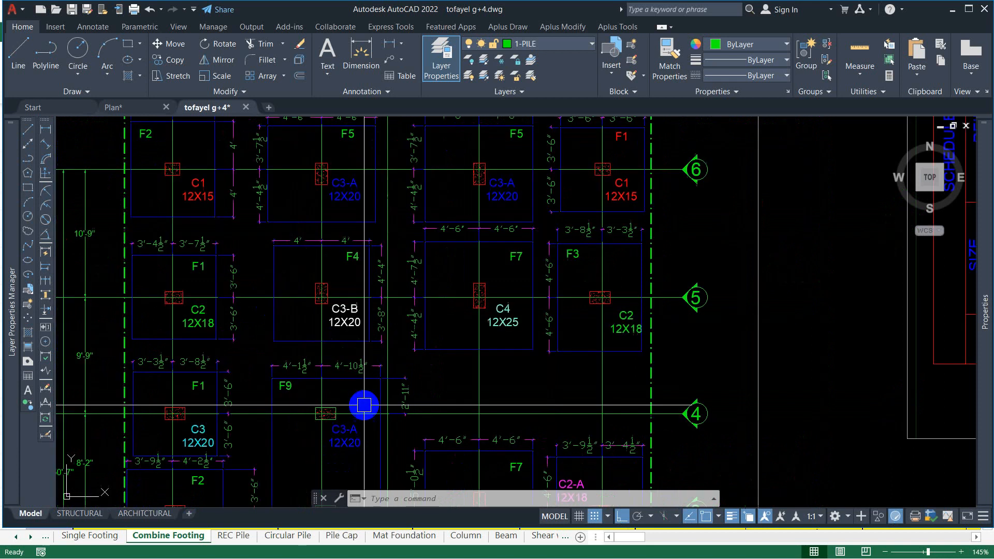
{"action": "left_click_drag", "start_coordinate": [365, 405], "coordinate": [362, 292]}
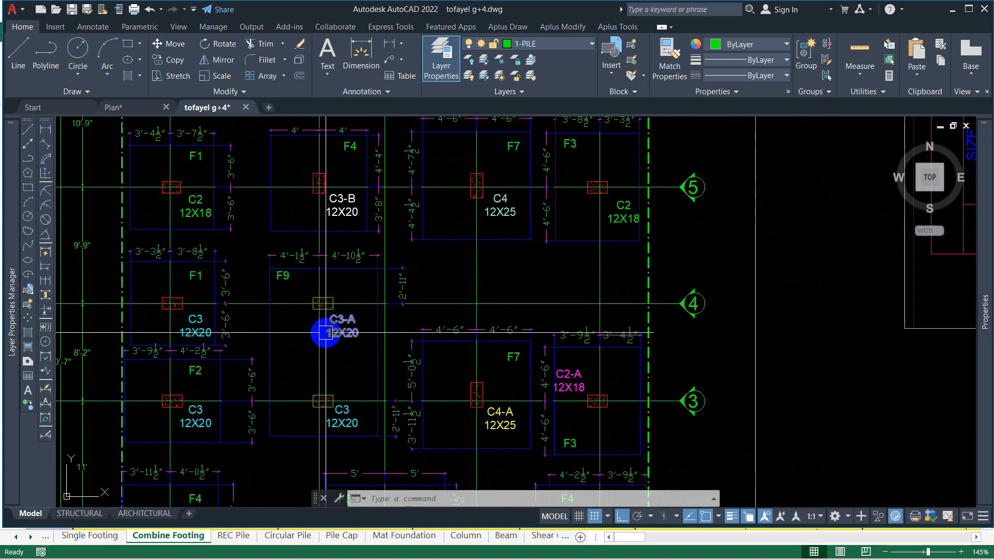
{"action": "mouse_move", "coordinate": [326, 329]}
{"action": "left_mouse_down"}
{"action": "mouse_move", "coordinate": [333, 276]}
{"action": "mouse_move", "coordinate": [322, 390]}
{"action": "mouse_move", "coordinate": [315, 308]}
{"action": "left_mouse_up"}
{"action": "scroll", "coordinate": [344, 273], "scroll_direction": "up", "scroll_amount": 2}
{"action": "scroll", "coordinate": [330, 277], "scroll_direction": "down", "scroll_amount": 4}
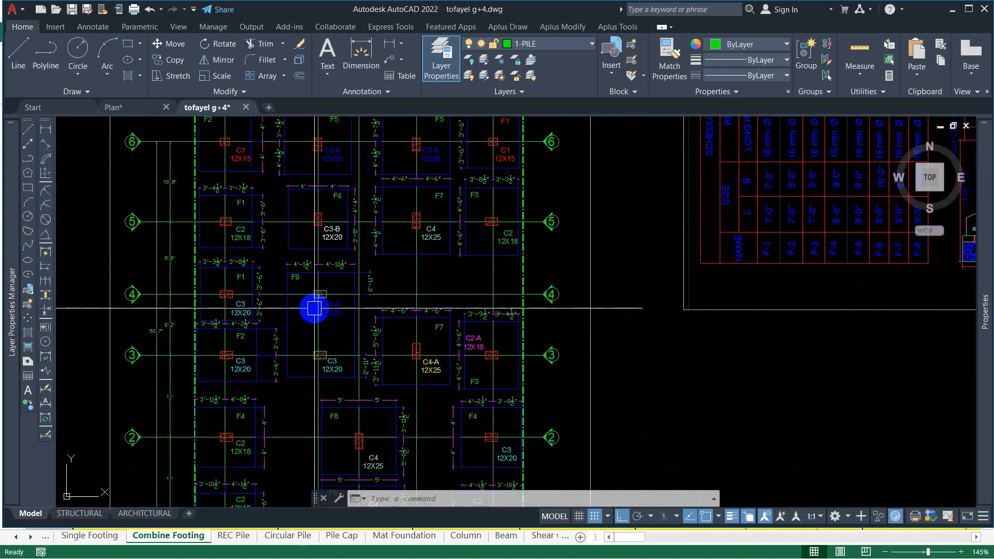
{"action": "scroll", "coordinate": [319, 355], "scroll_direction": "up", "scroll_amount": 2}
{"action": "left_click_drag", "start_coordinate": [320, 349], "coordinate": [320, 329]}
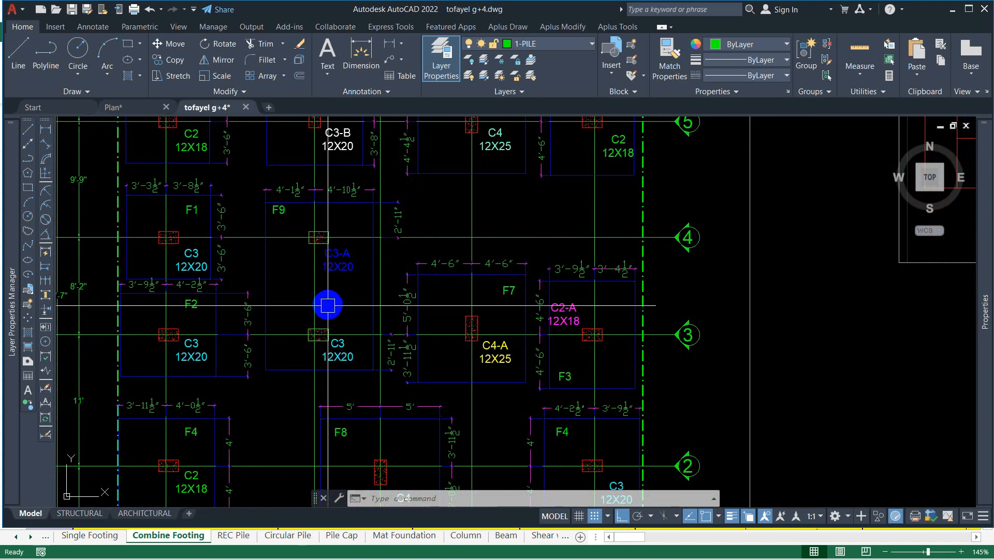
{"action": "scroll", "coordinate": [327, 302], "scroll_direction": "up", "scroll_amount": 2}
{"action": "left_click_drag", "start_coordinate": [328, 302], "coordinate": [313, 326]}
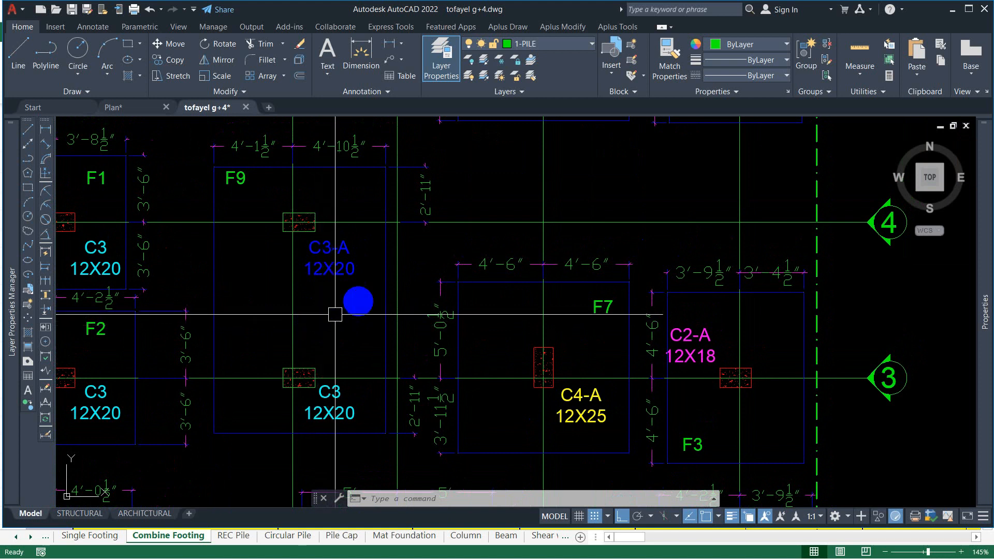
{"action": "mouse_move", "coordinate": [386, 261]}
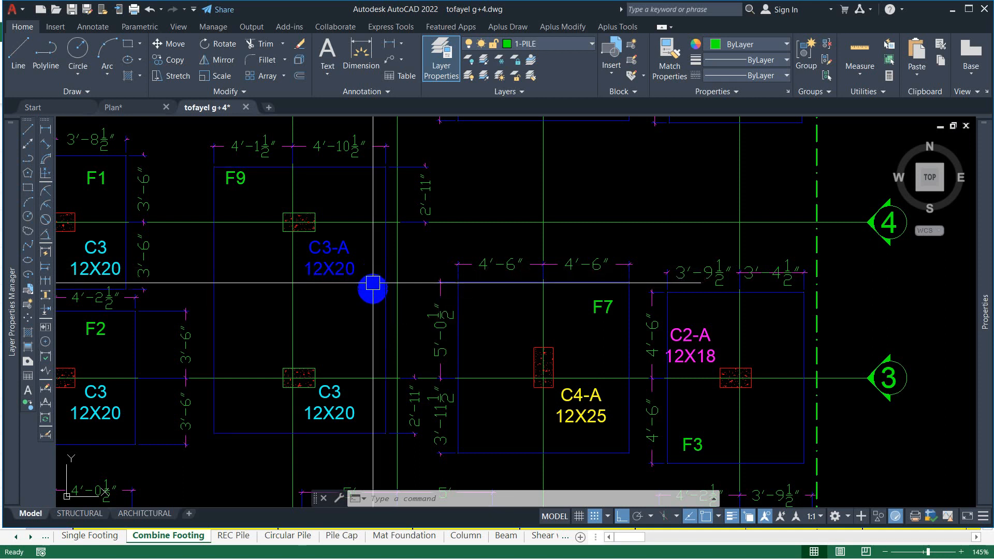
Step: Inspect the whole foundation layout plan and compare footing F9 with the single-column footings around it
{"action": "scroll", "coordinate": [380, 293], "scroll_direction": "down", "scroll_amount": 7}
{"action": "scroll", "coordinate": [377, 295], "scroll_direction": "up", "scroll_amount": 3}
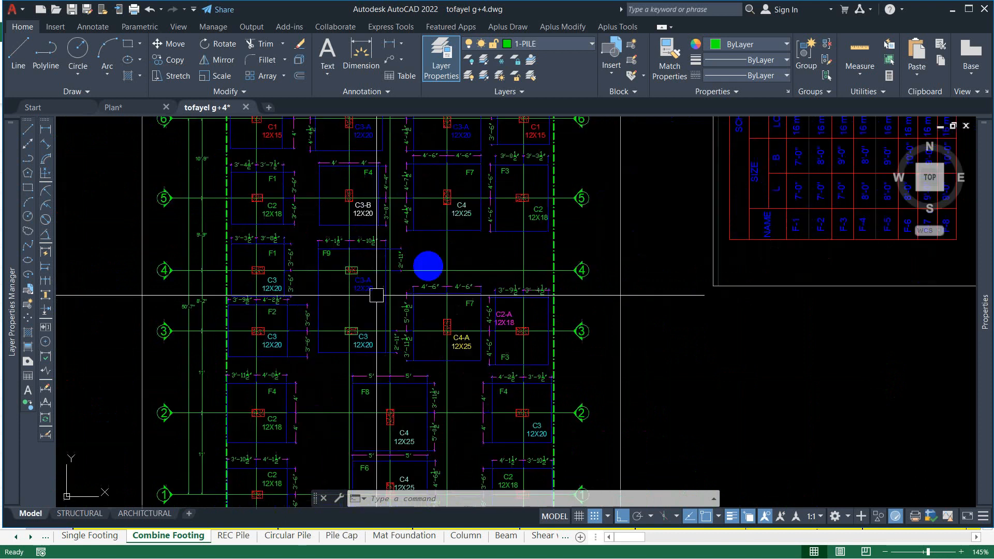
{"action": "scroll", "coordinate": [385, 280], "scroll_direction": "down", "scroll_amount": 2}
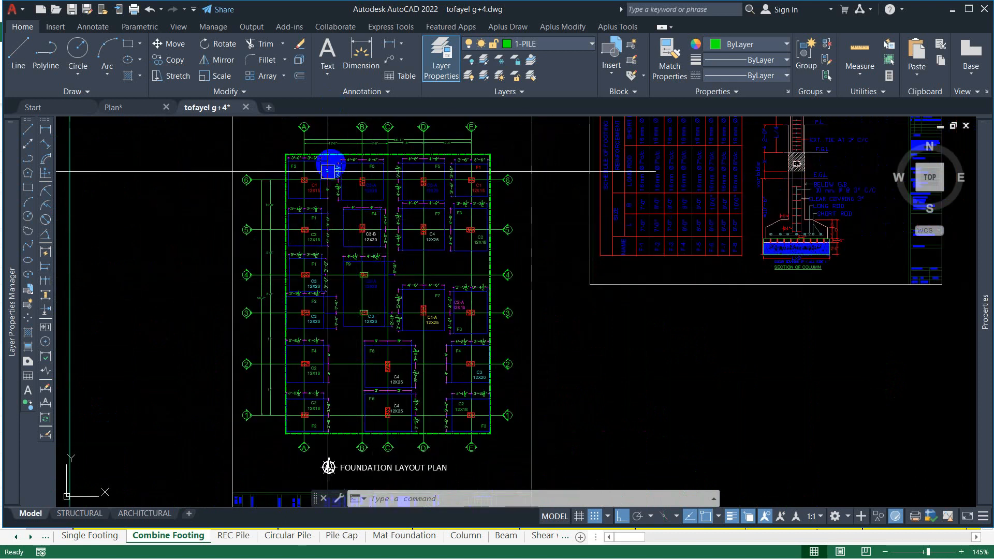
{"action": "scroll", "coordinate": [366, 282], "scroll_direction": "up", "scroll_amount": 4}
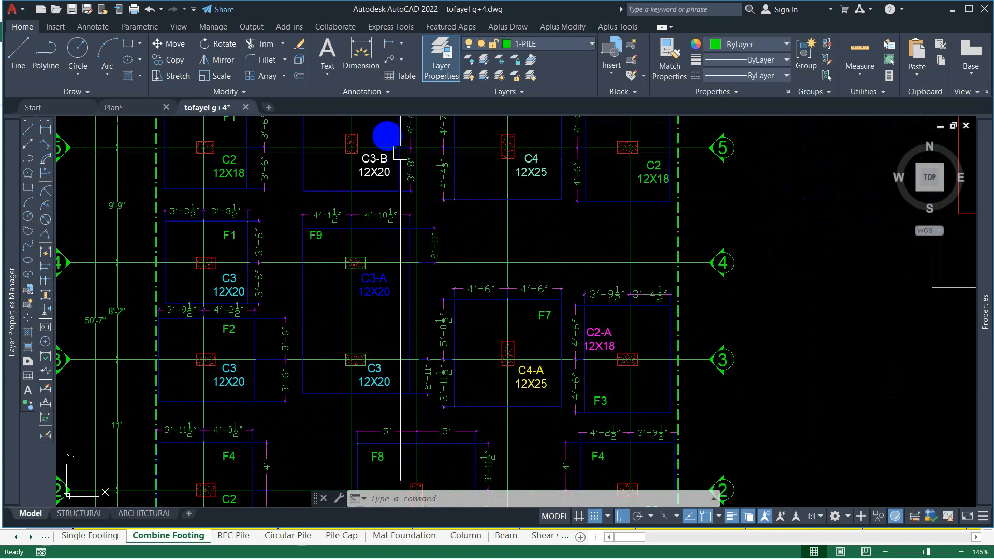
{"action": "left_click_drag", "start_coordinate": [395, 287], "coordinate": [382, 327]}
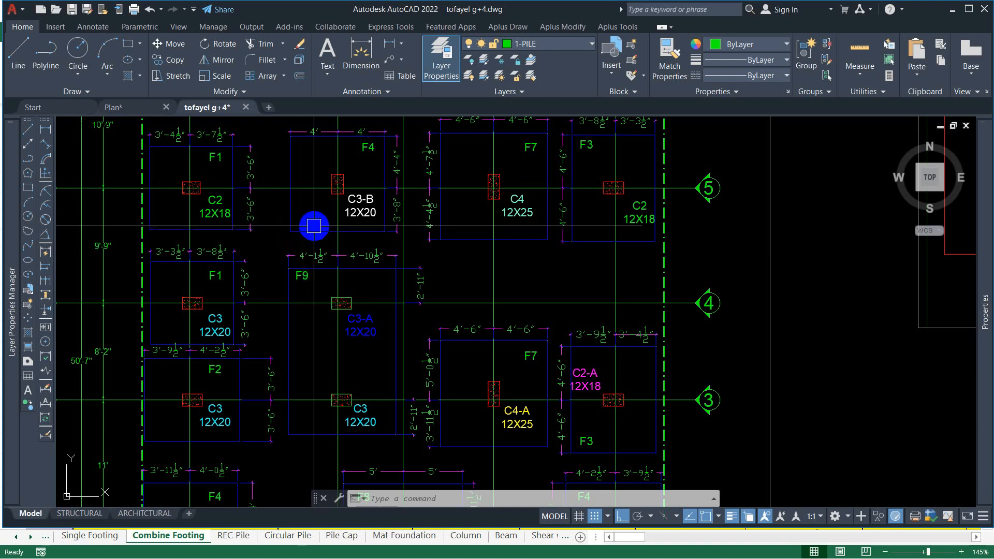
Step: Switch back to the Excel estimate and review the Combine Footing sheet's input, quantity and cost tables, including the Total Quantity row
{"action": "left_click", "coordinate": [92, 538]}
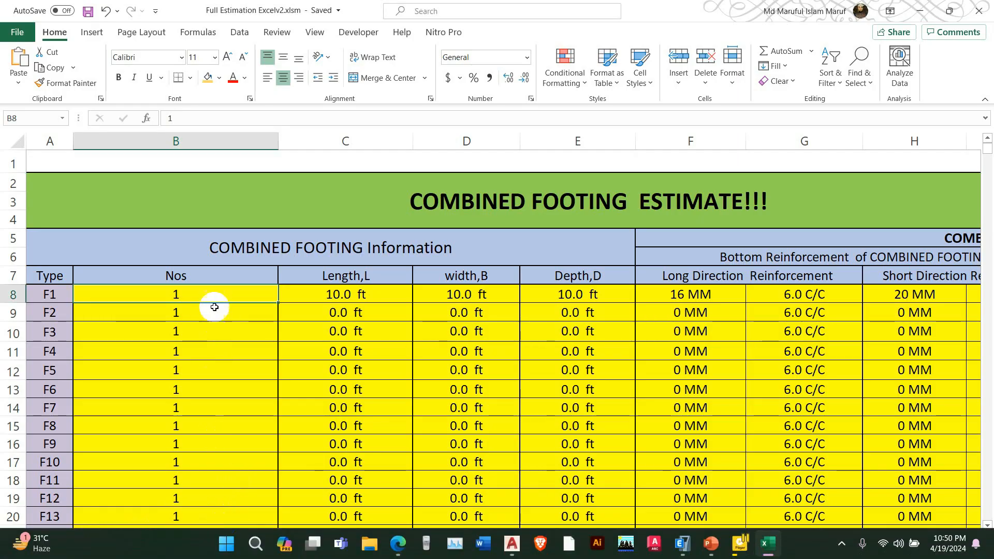
{"action": "scroll", "coordinate": [213, 306], "scroll_direction": "down", "scroll_amount": 1}
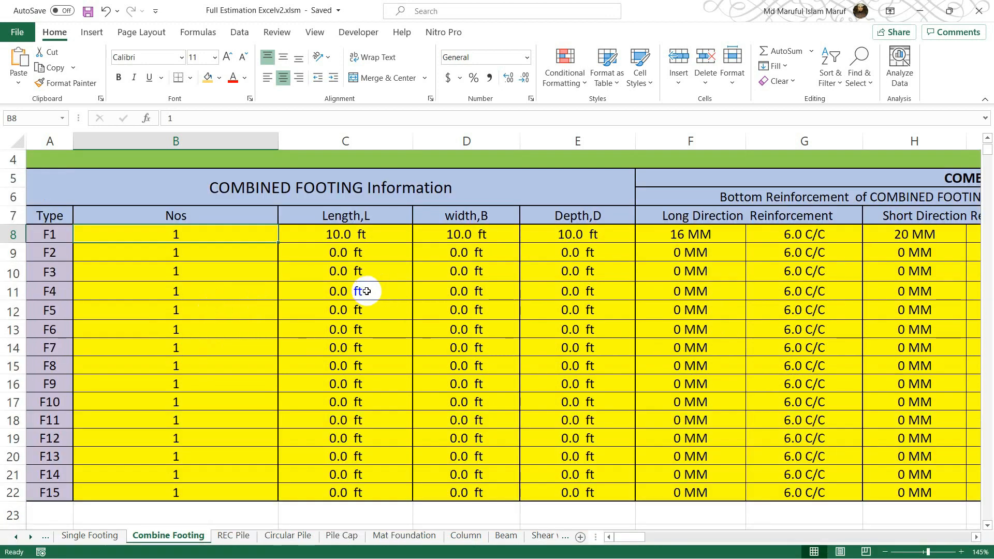
{"action": "scroll", "coordinate": [367, 291], "scroll_direction": "down", "scroll_amount": 4}
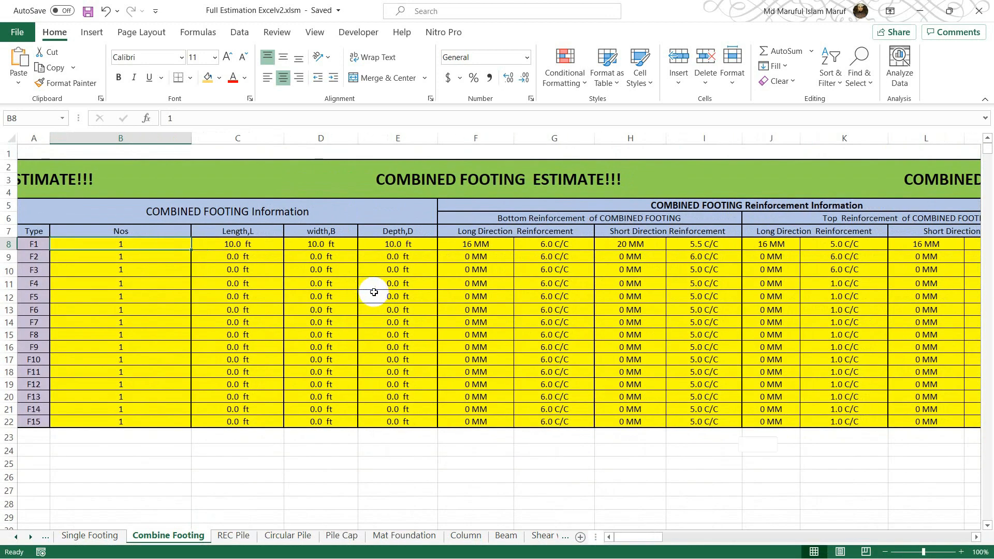
{"action": "scroll", "coordinate": [373, 292], "scroll_direction": "down", "scroll_amount": 3}
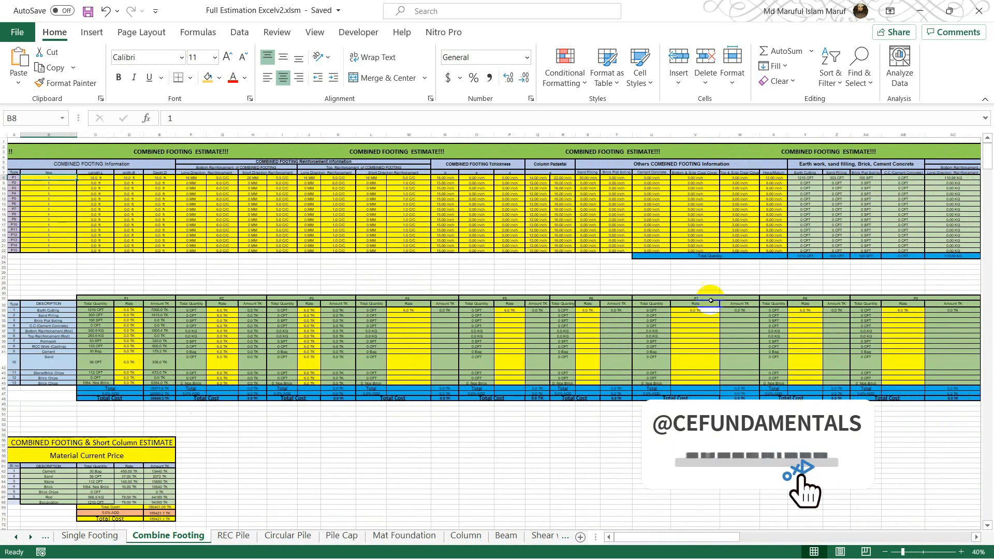
{"action": "left_click", "coordinate": [868, 189]}
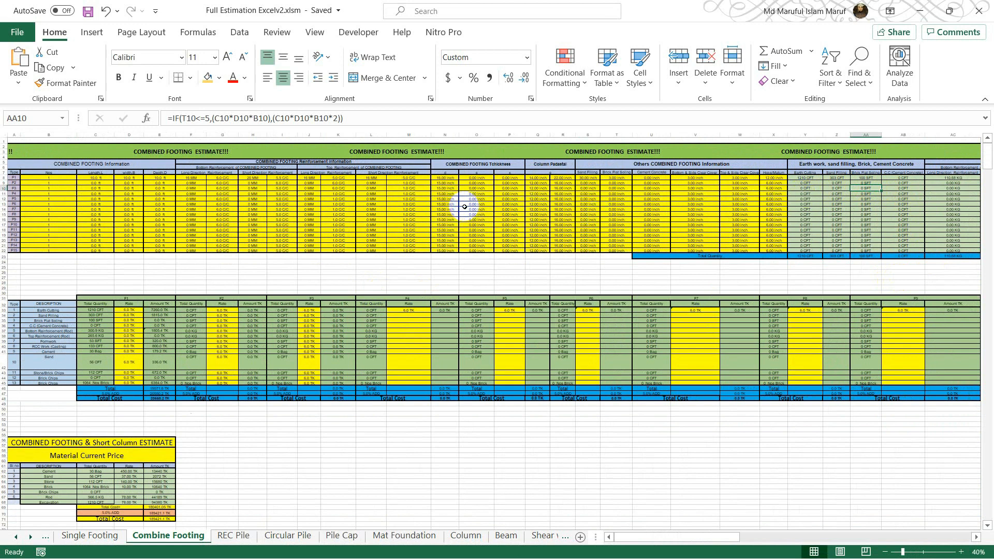
{"action": "scroll", "coordinate": [463, 204], "scroll_direction": "up", "scroll_amount": 1}
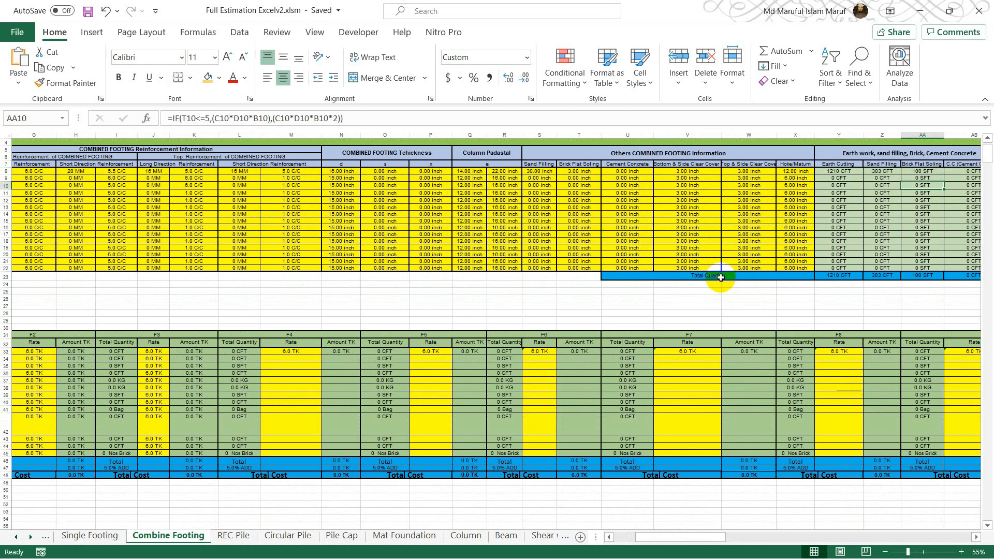
{"action": "left_click", "coordinate": [720, 276]}
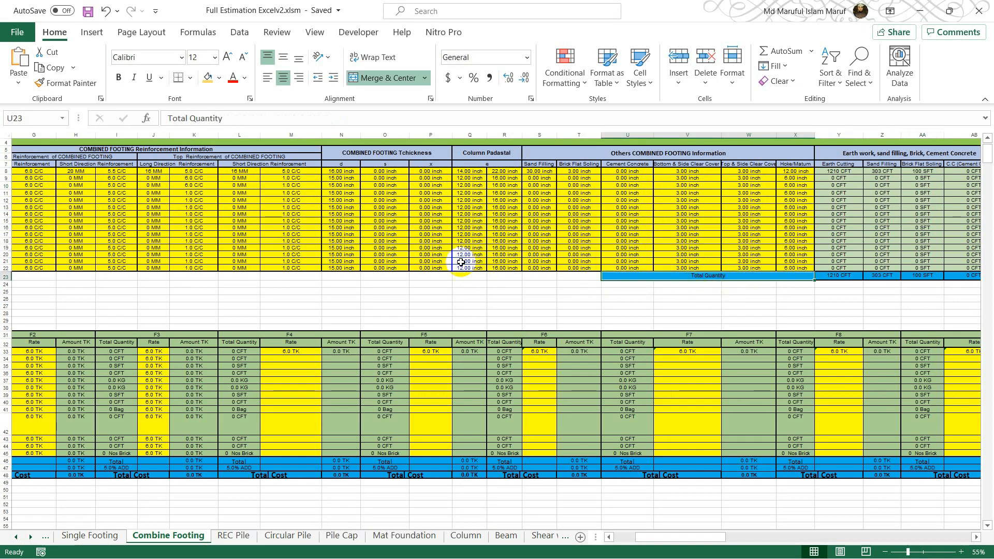
Step: Return to the COMBINED FOOTING Information columns at the start of the Combine Footing sheet, enlarged for reading
{"action": "scroll", "coordinate": [461, 262], "scroll_direction": "up", "scroll_amount": 1}
{"action": "scroll", "coordinate": [112, 225], "scroll_direction": "up", "scroll_amount": 7}
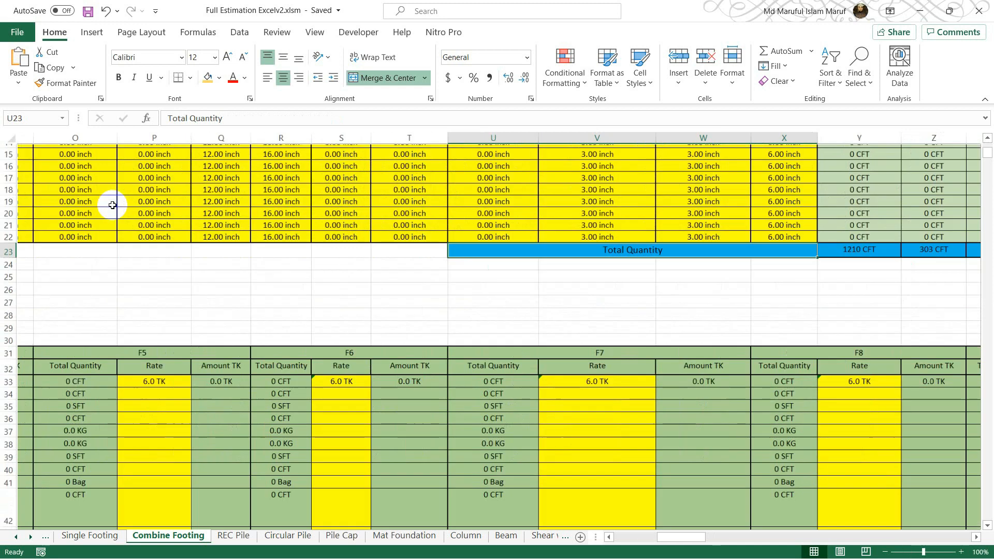
{"action": "scroll", "coordinate": [115, 205], "scroll_direction": "up", "scroll_amount": 6}
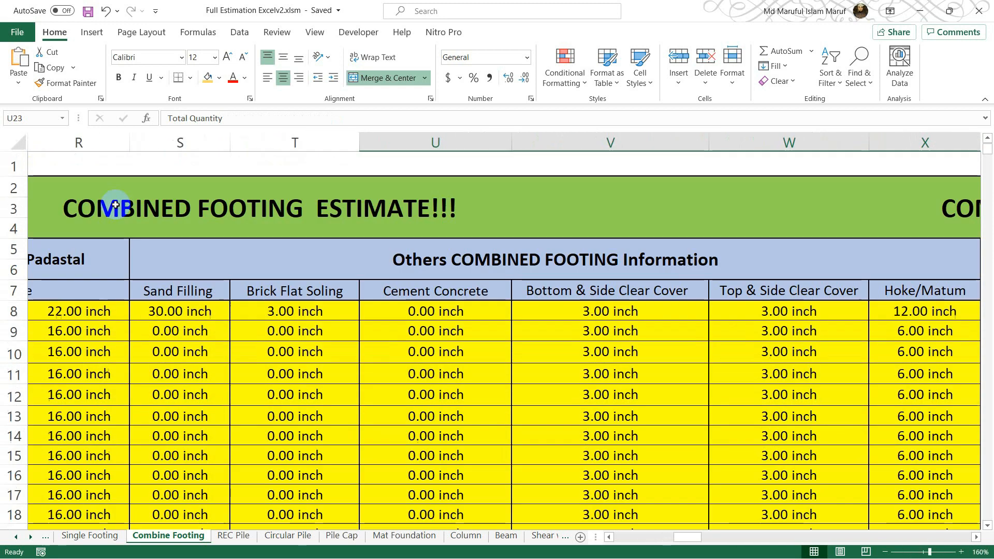
{"action": "left_click", "coordinate": [687, 540]}
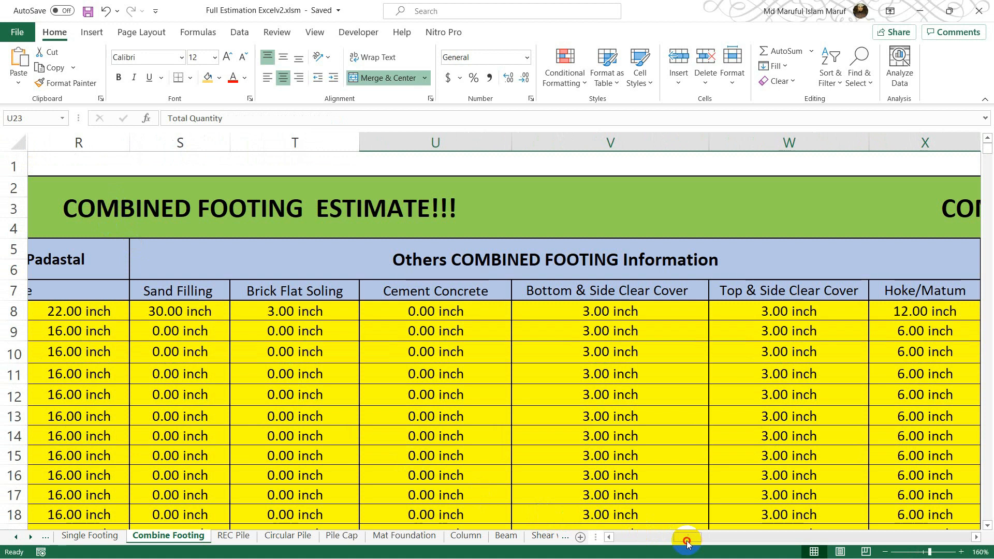
{"action": "left_click_drag", "start_coordinate": [685, 541], "coordinate": [619, 541]}
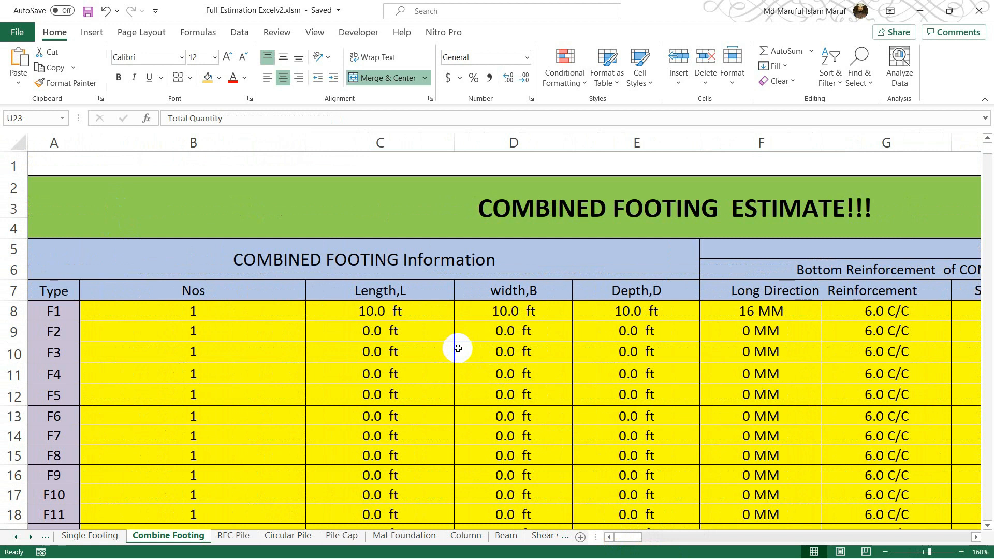
Step: Switch to the AutoCAD drawing tofayel g+4.dwg and examine the footing F9 detail sheet, reading the plan's length and width dimensions
{"action": "mouse_move", "coordinate": [518, 544]}
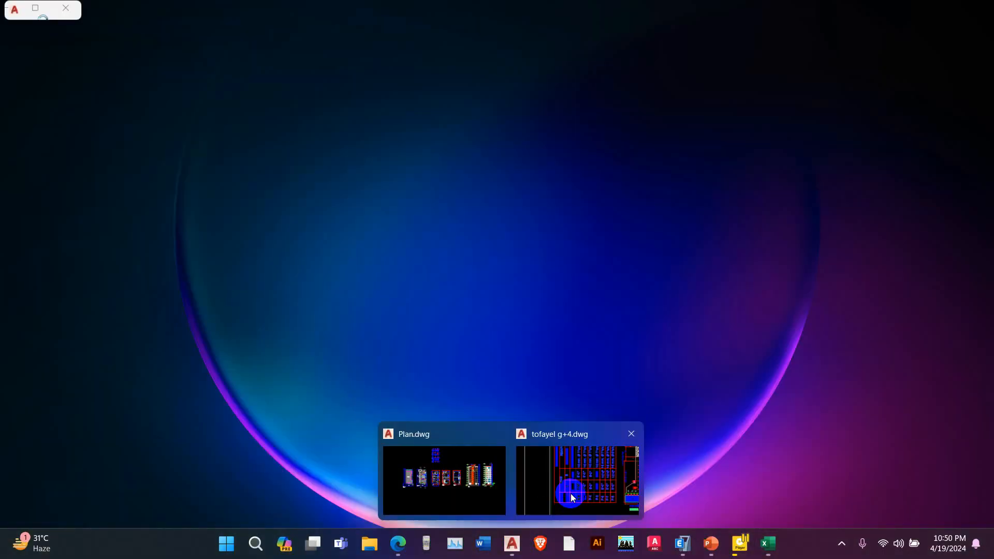
{"action": "left_click", "coordinate": [570, 492]}
{"action": "scroll", "coordinate": [495, 326], "scroll_direction": "down", "scroll_amount": 4}
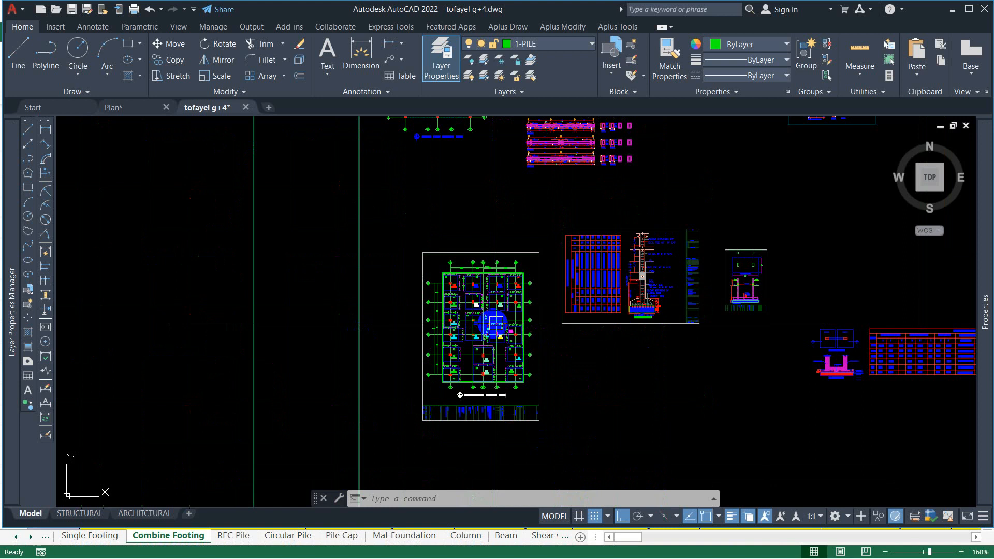
{"action": "left_click_drag", "start_coordinate": [613, 322], "coordinate": [231, 324]}
{"action": "scroll", "coordinate": [351, 264], "scroll_direction": "up", "scroll_amount": 5}
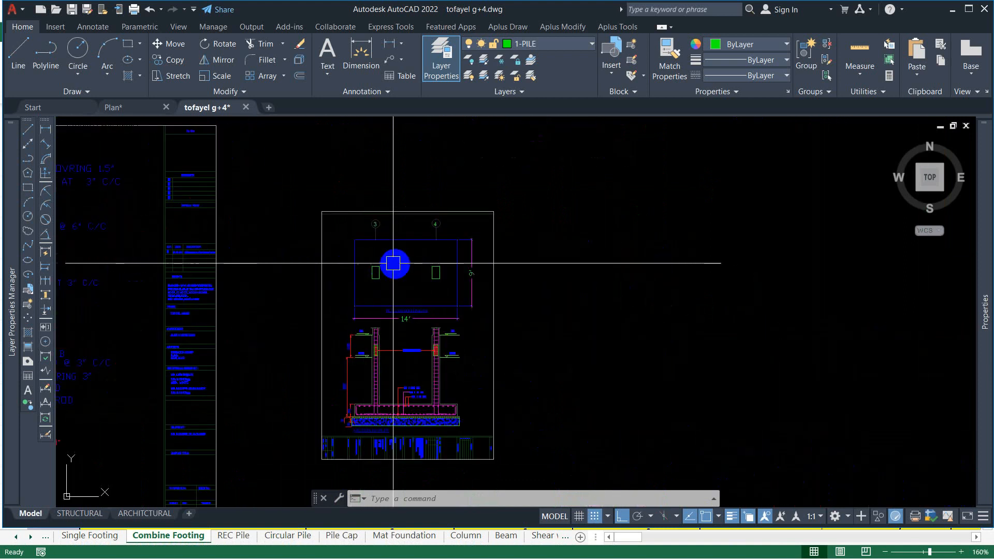
{"action": "left_click_drag", "start_coordinate": [401, 267], "coordinate": [297, 268]}
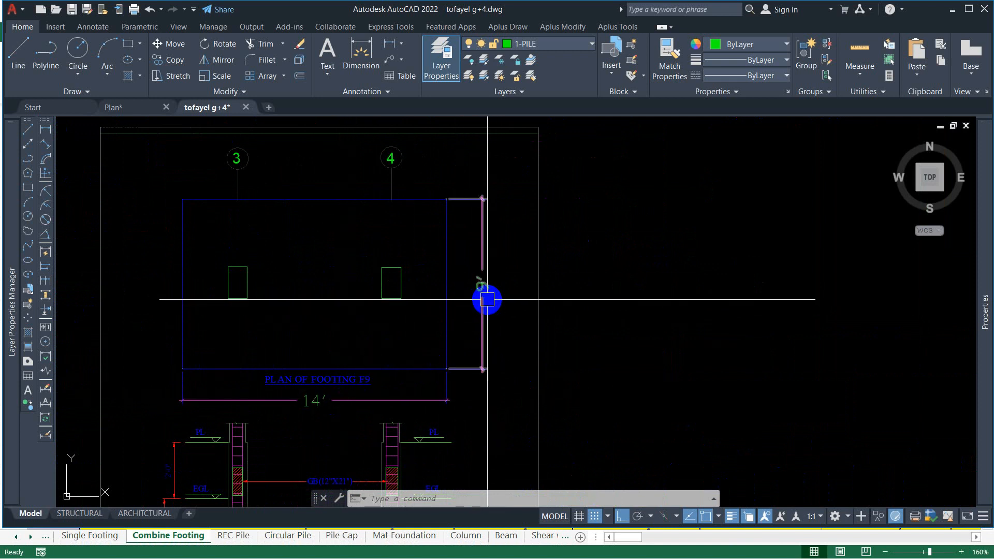
{"action": "scroll", "coordinate": [487, 297], "scroll_direction": "down", "scroll_amount": 4}
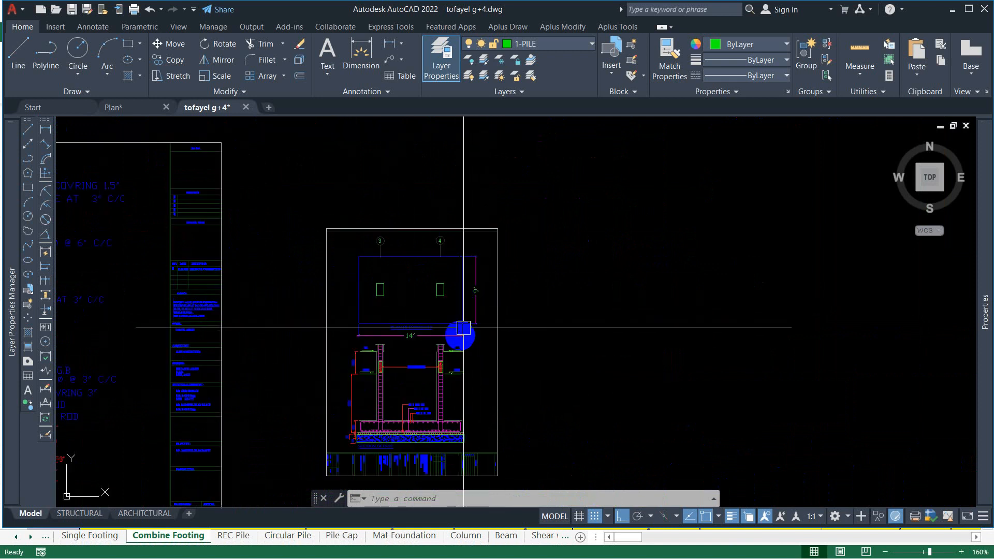
{"action": "scroll", "coordinate": [443, 298], "scroll_direction": "up", "scroll_amount": 4}
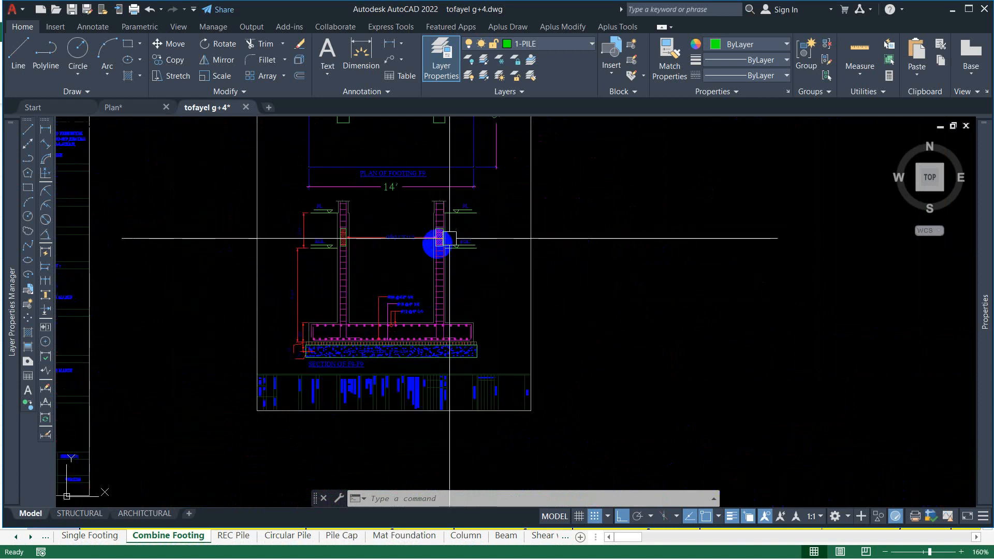
{"action": "scroll", "coordinate": [413, 284], "scroll_direction": "down", "scroll_amount": 4}
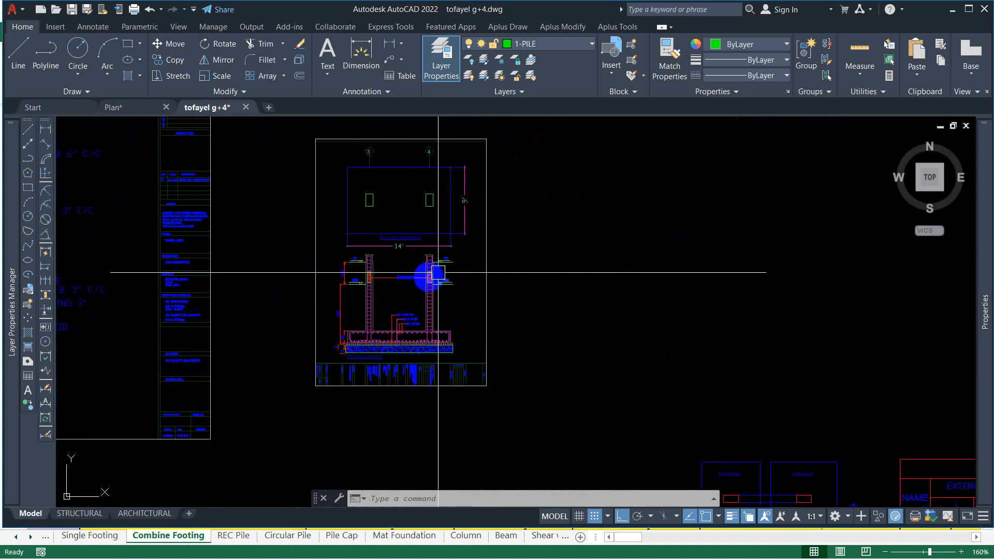
Step: Compare the footing schedule and column section sheet with the separate plan and section detail of footing F9
{"action": "scroll", "coordinate": [432, 276], "scroll_direction": "down", "scroll_amount": 4}
{"action": "left_click_drag", "start_coordinate": [309, 282], "coordinate": [427, 280]}
{"action": "scroll", "coordinate": [316, 277], "scroll_direction": "up", "scroll_amount": 2}
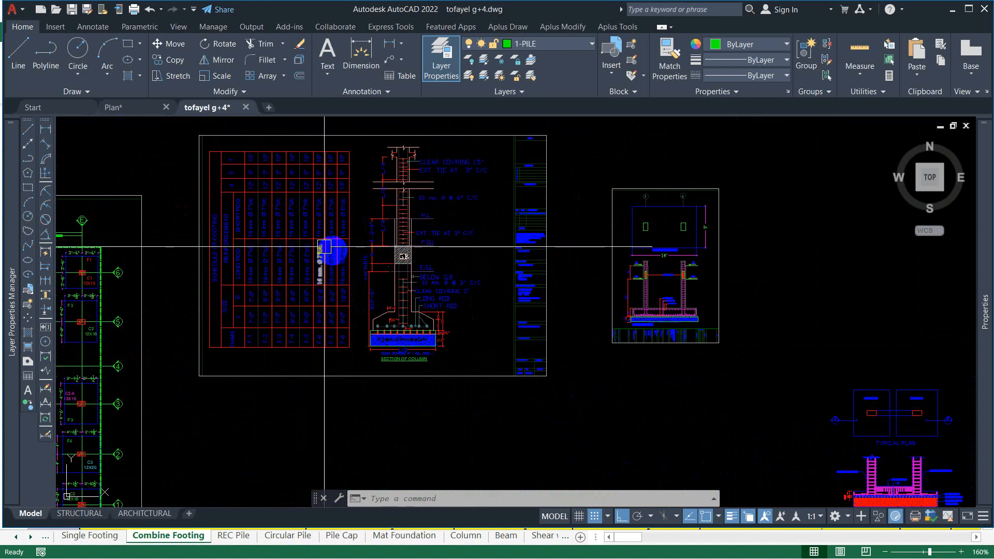
{"action": "left_click_drag", "start_coordinate": [345, 256], "coordinate": [225, 265]}
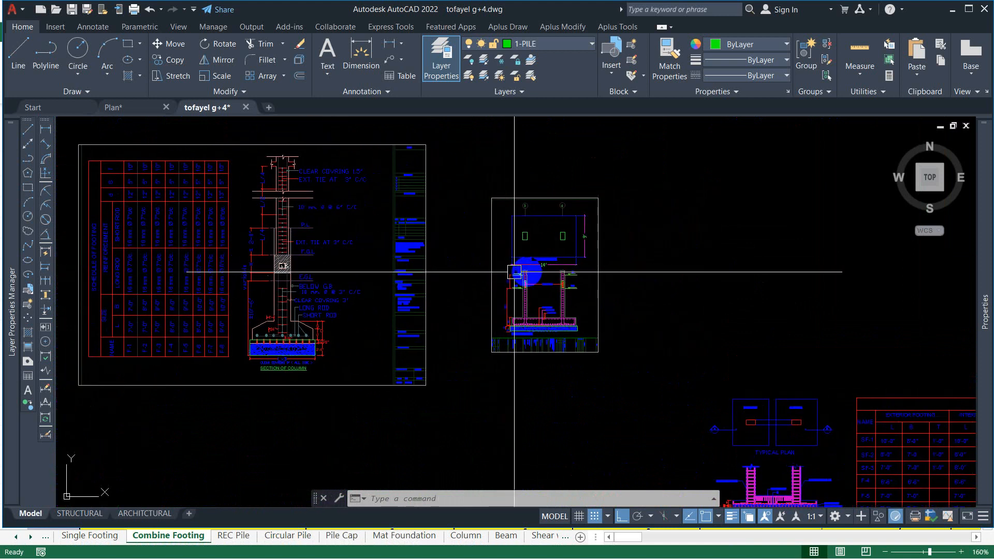
{"action": "scroll", "coordinate": [539, 271], "scroll_direction": "up", "scroll_amount": 4}
{"action": "left_click_drag", "start_coordinate": [539, 271], "coordinate": [437, 286]}
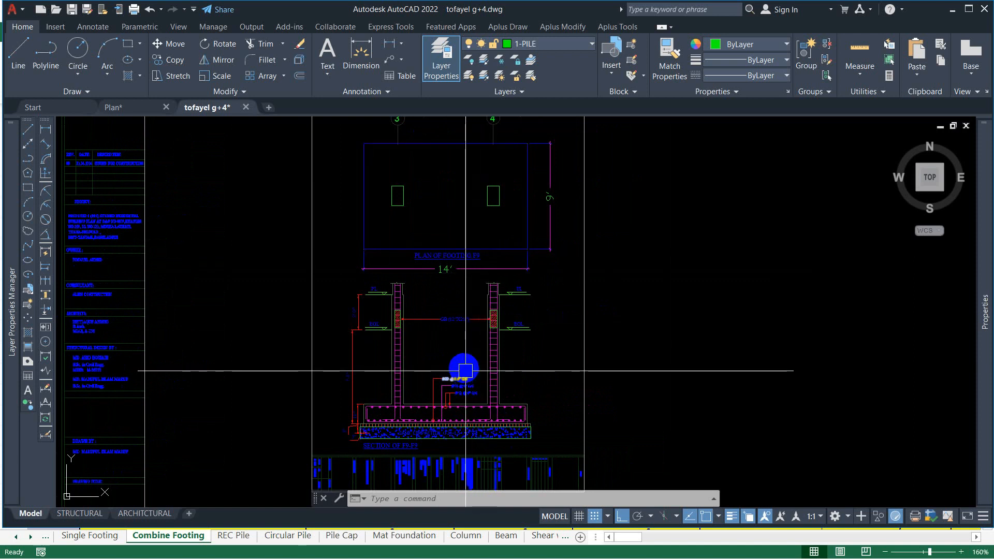
{"action": "left_click_drag", "start_coordinate": [455, 349], "coordinate": [410, 328]}
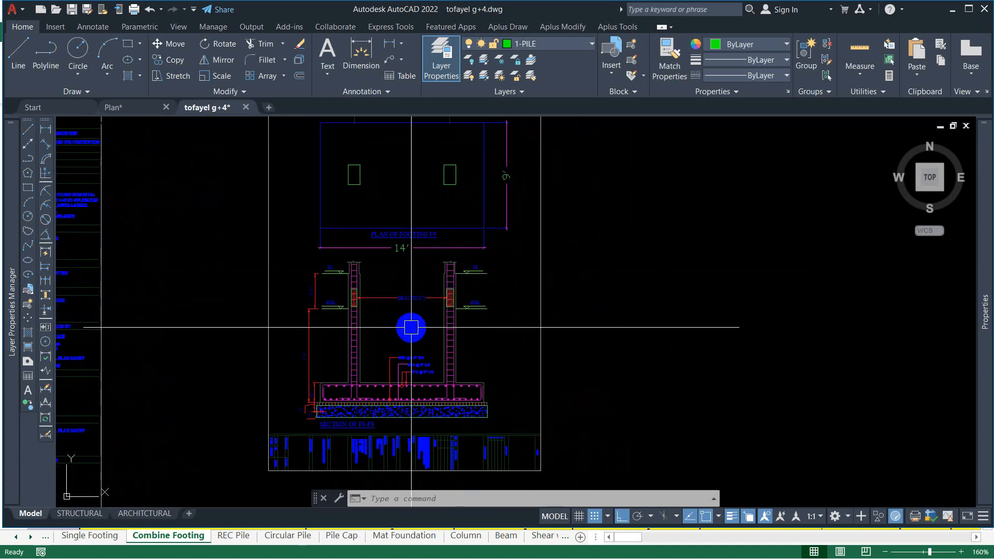
{"action": "scroll", "coordinate": [479, 338], "scroll_direction": "down", "scroll_amount": 2}
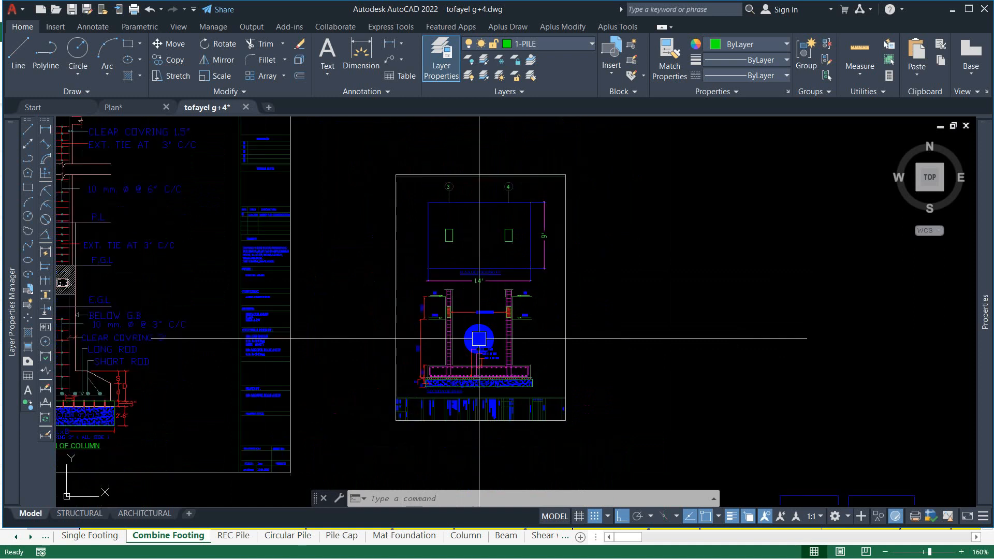
{"action": "mouse_move", "coordinate": [421, 339]}
{"action": "left_mouse_down"}
{"action": "mouse_move", "coordinate": [615, 354]}
{"action": "mouse_move", "coordinate": [443, 342]}
{"action": "left_mouse_up"}
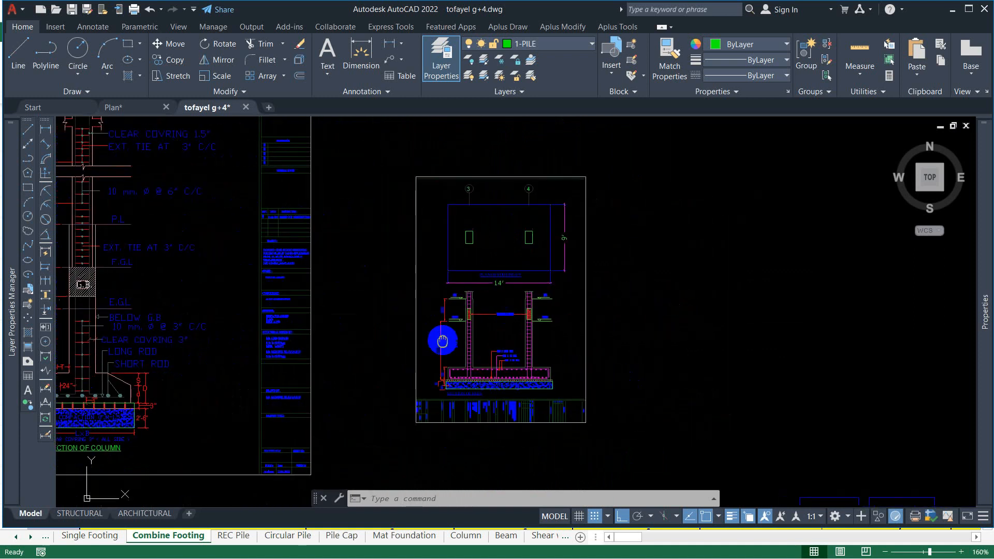
Step: Examine the top and bottom reinforcement bars and their diameter and spacing callouts in the section of F9-F9
{"action": "scroll", "coordinate": [508, 351], "scroll_direction": "up", "scroll_amount": 5}
{"action": "left_click_drag", "start_coordinate": [508, 351], "coordinate": [417, 198]}
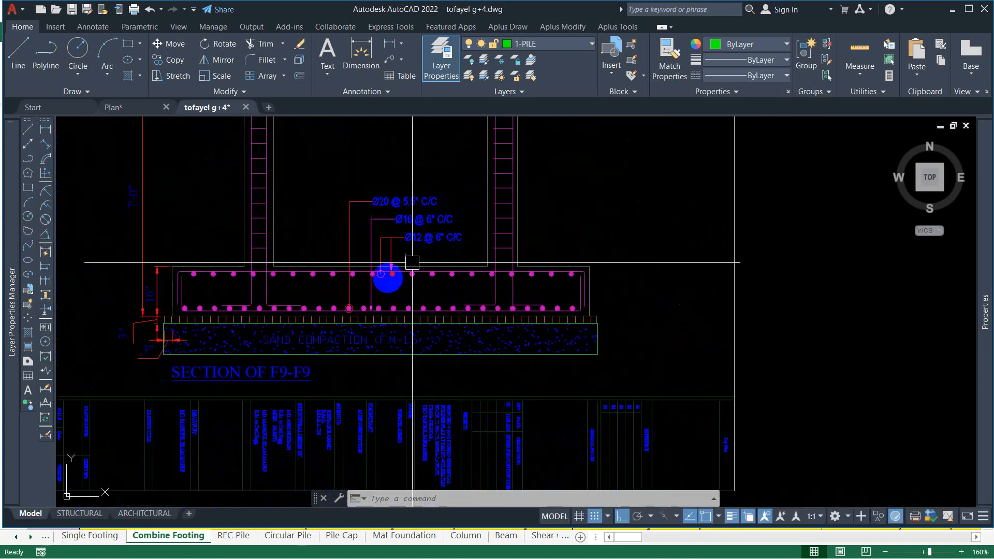
{"action": "left_click_drag", "start_coordinate": [382, 290], "coordinate": [378, 290]}
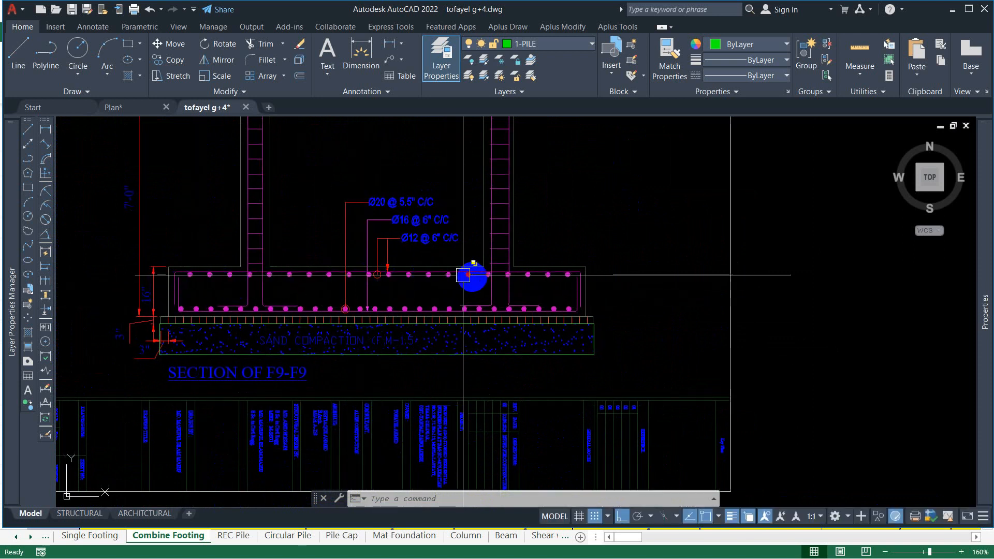
{"action": "scroll", "coordinate": [388, 280], "scroll_direction": "up", "scroll_amount": 2}
{"action": "left_click_drag", "start_coordinate": [385, 282], "coordinate": [439, 311]}
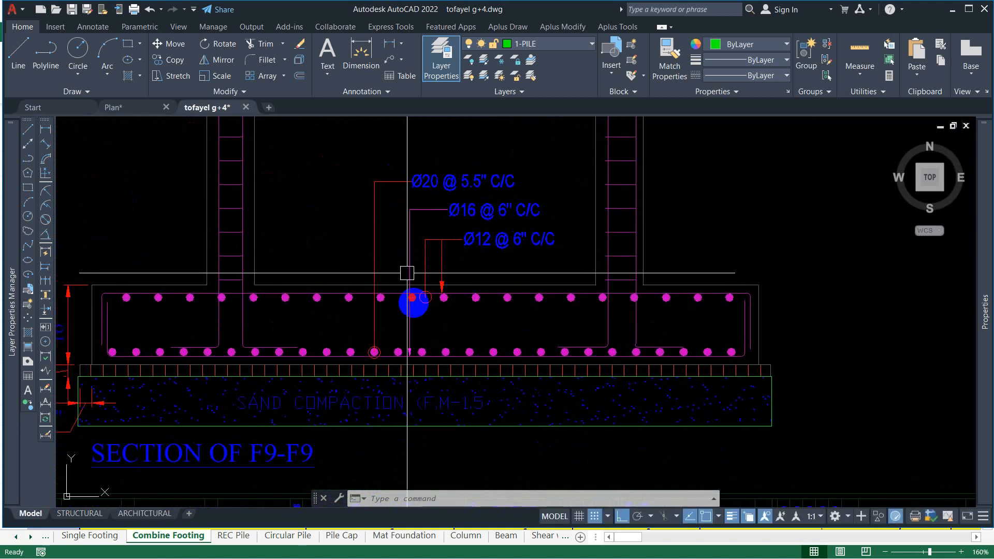
Step: Review the plan of footing F9 with its two columns, and recheck the section's reinforcement callouts against it
{"action": "scroll", "coordinate": [397, 330], "scroll_direction": "down", "scroll_amount": 4}
{"action": "left_click_drag", "start_coordinate": [385, 246], "coordinate": [386, 366]}
{"action": "scroll", "coordinate": [384, 367], "scroll_direction": "down", "scroll_amount": 4}
{"action": "scroll", "coordinate": [362, 240], "scroll_direction": "up", "scroll_amount": 2}
{"action": "scroll", "coordinate": [361, 241], "scroll_direction": "up", "scroll_amount": 2}
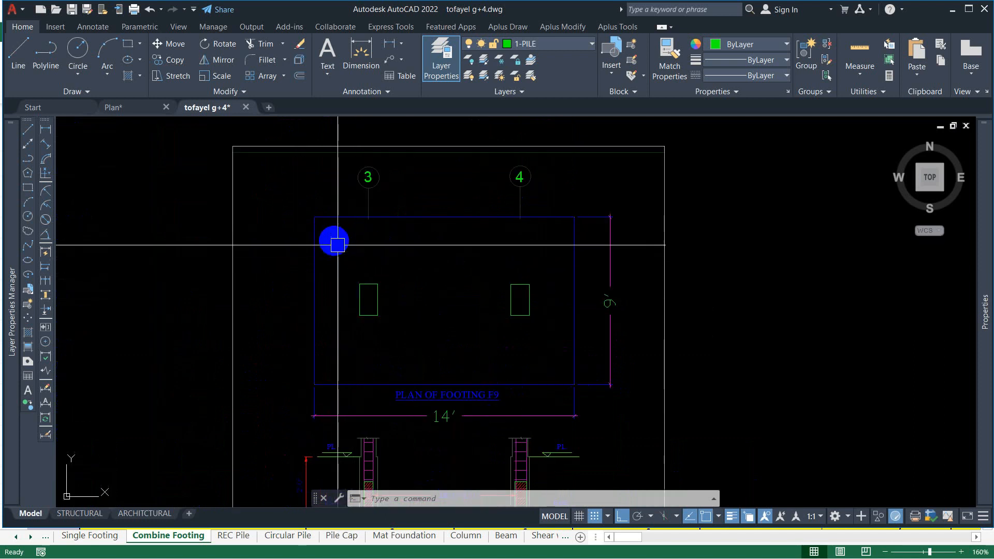
{"action": "left_click_drag", "start_coordinate": [378, 373], "coordinate": [347, 246]}
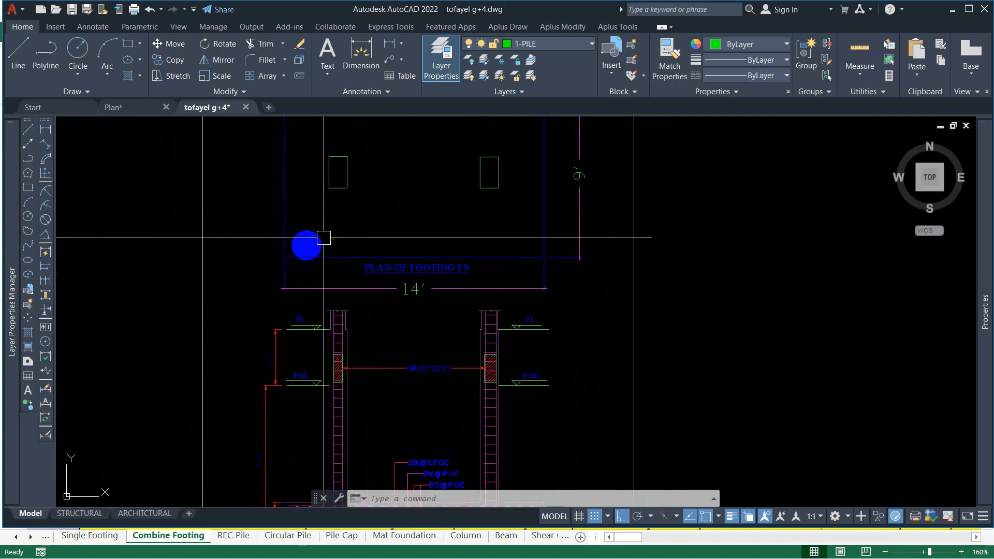
{"action": "scroll", "coordinate": [337, 303], "scroll_direction": "down", "scroll_amount": 4}
{"action": "left_click_drag", "start_coordinate": [361, 349], "coordinate": [367, 221]}
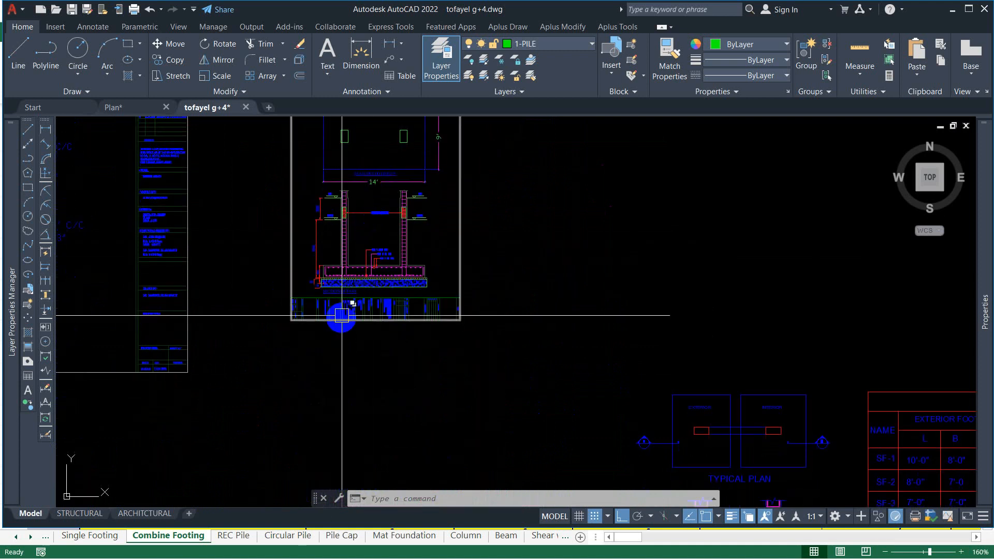
{"action": "scroll", "coordinate": [342, 289], "scroll_direction": "up", "scroll_amount": 4}
{"action": "scroll", "coordinate": [406, 225], "scroll_direction": "up", "scroll_amount": 6}
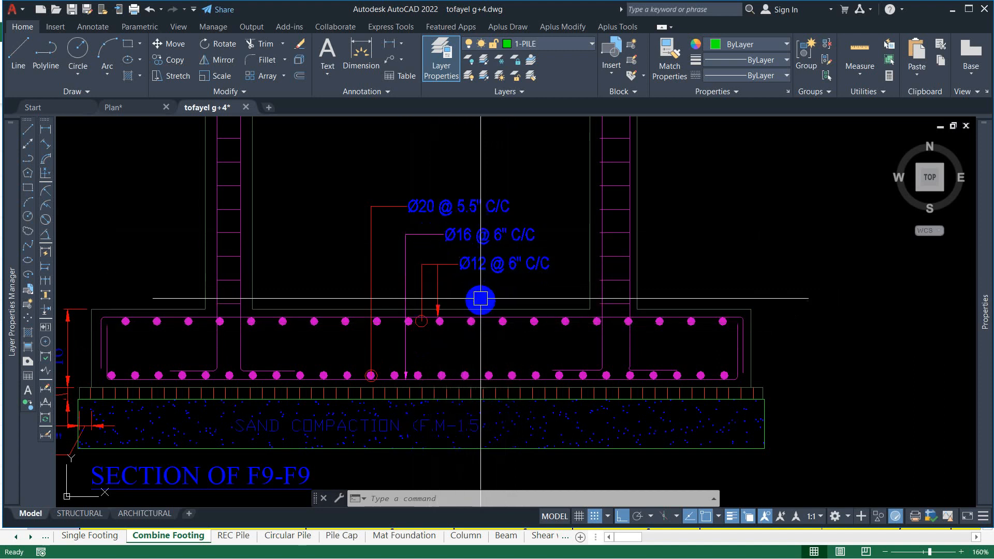
Step: Switch to the Excel Combine Footing sheet and set footing F1's length to 14 ft and width to 9 ft
{"action": "mouse_move", "coordinate": [536, 553]}
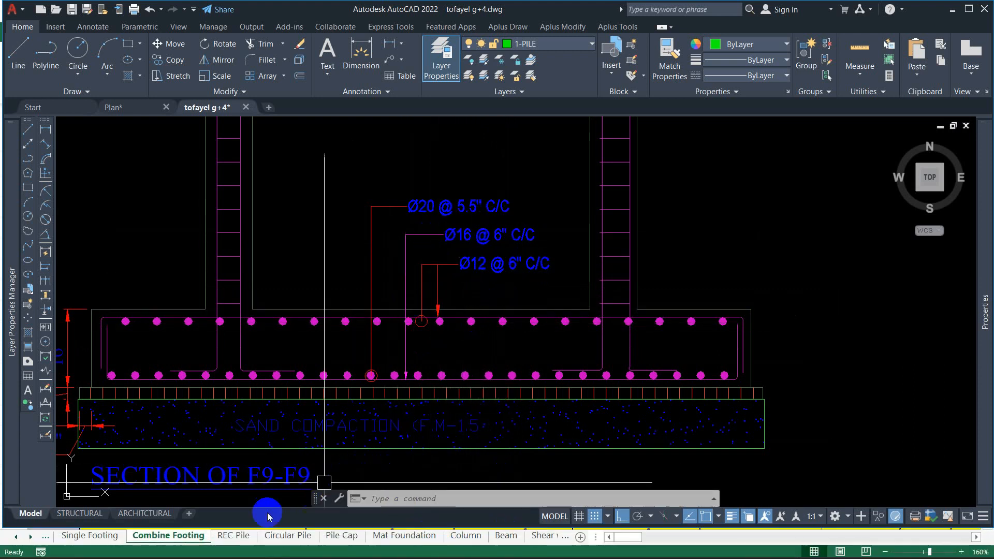
{"action": "left_click", "coordinate": [170, 540]}
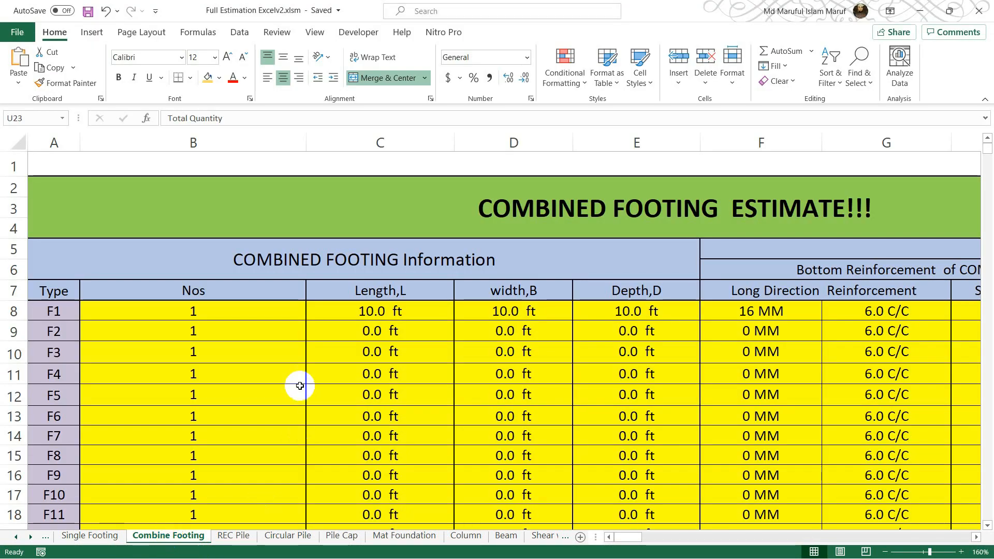
{"action": "left_click", "coordinate": [197, 311]}
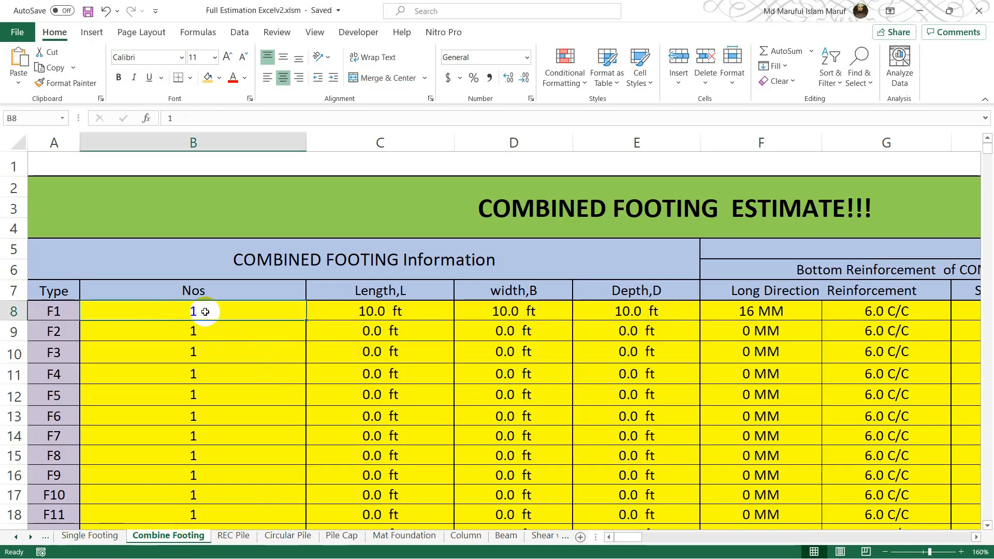
{"action": "left_click", "coordinate": [389, 312]}
{"action": "type", "text": "14"}
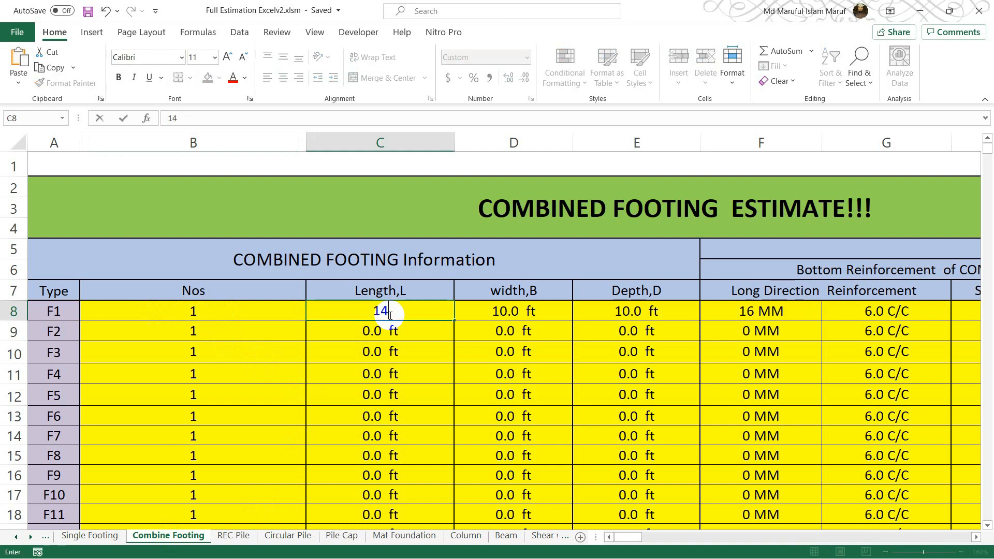
{"action": "left_click", "coordinate": [500, 312]}
{"action": "type", "text": "7"}
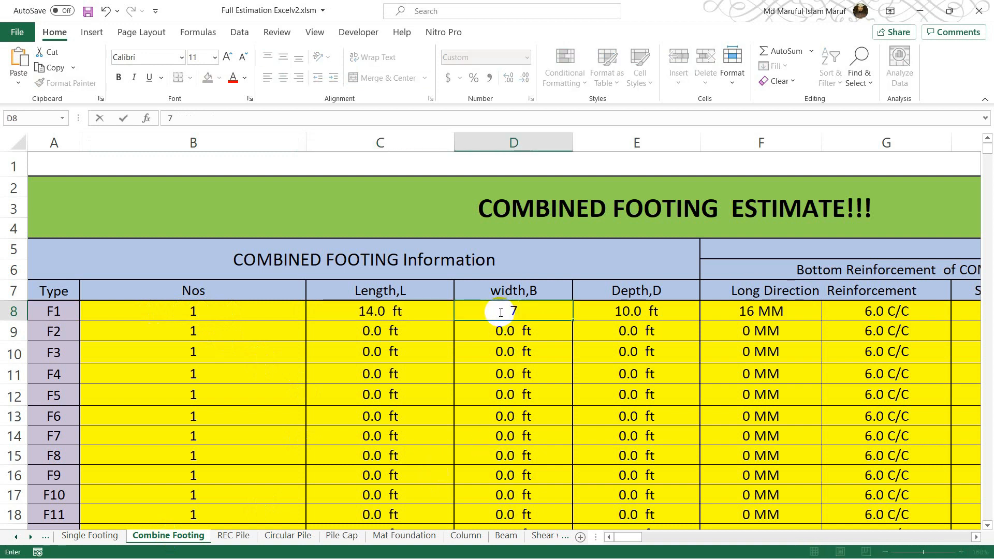
{"action": "type", "text": "8"}
{"action": "key", "text": "Return"}
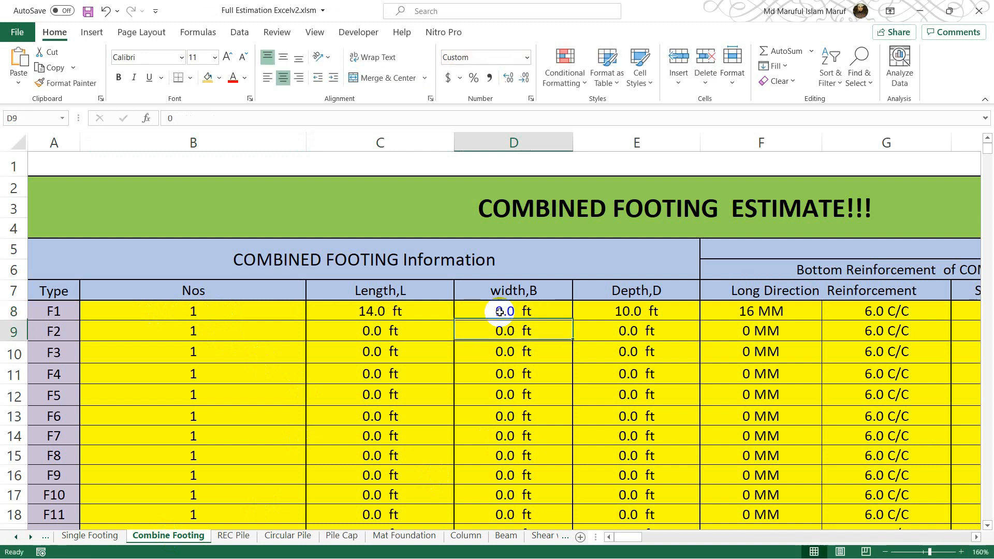
Step: Select footing F1's depth cell, switch back to tofayel g+4.dwg and examine the footing thickness and base layers in section F9-F9
{"action": "left_click", "coordinate": [637, 311]}
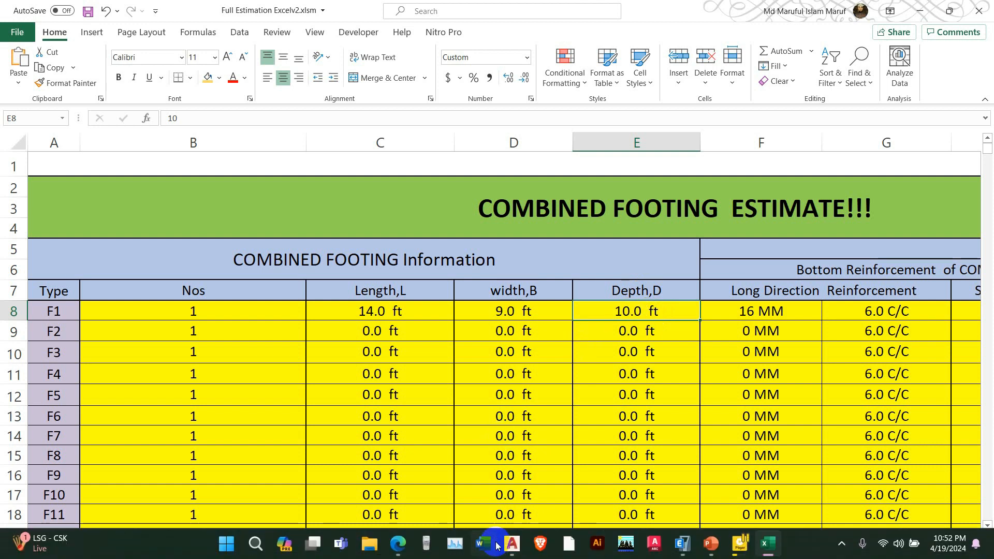
{"action": "left_click", "coordinate": [519, 545]}
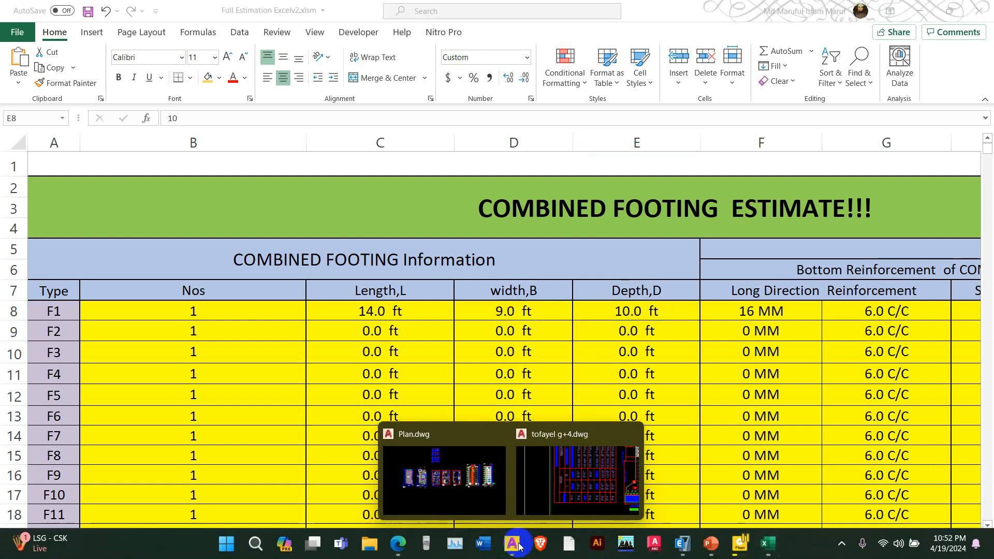
{"action": "left_click", "coordinate": [564, 479]}
{"action": "scroll", "coordinate": [551, 425], "scroll_direction": "down", "scroll_amount": 4}
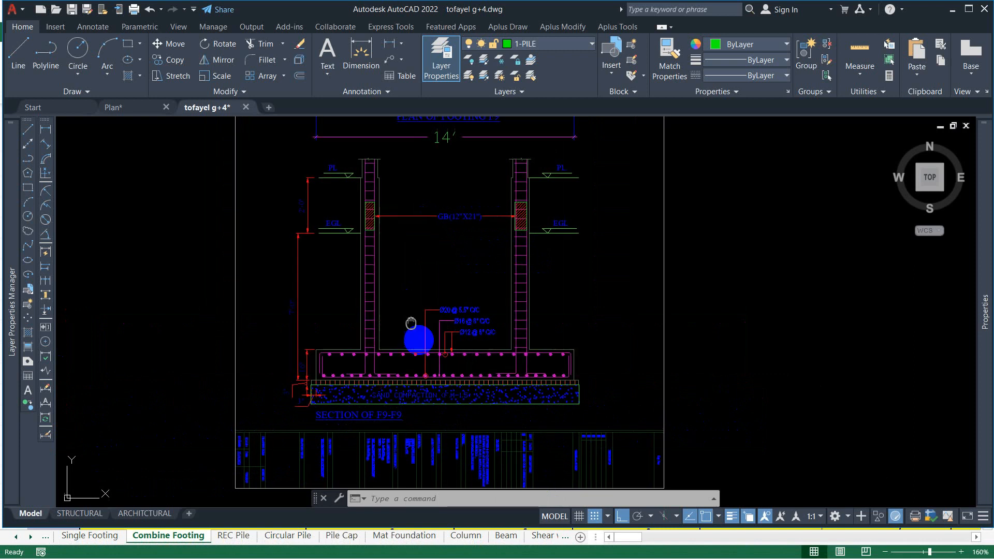
{"action": "scroll", "coordinate": [348, 361], "scroll_direction": "up", "scroll_amount": 4}
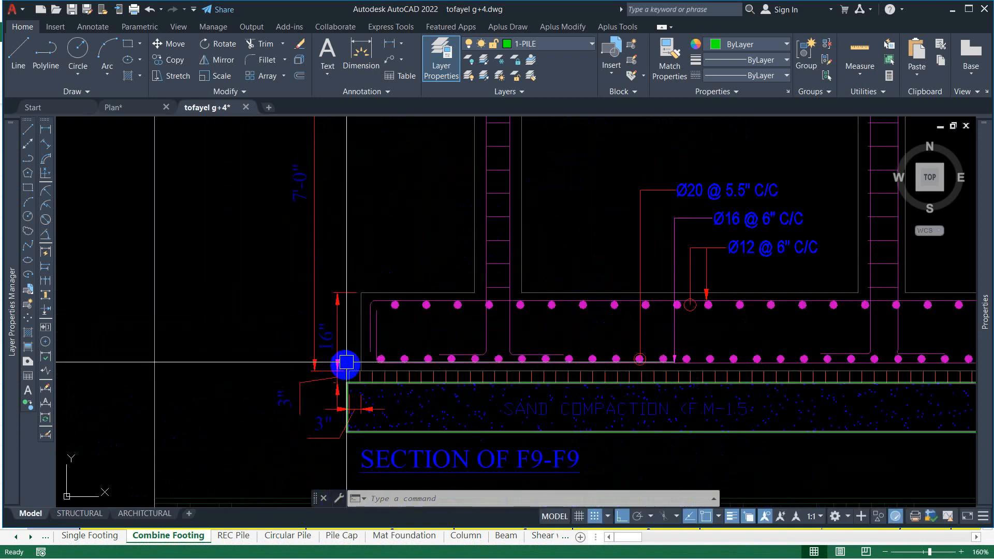
{"action": "left_click_drag", "start_coordinate": [352, 398], "coordinate": [324, 345]}
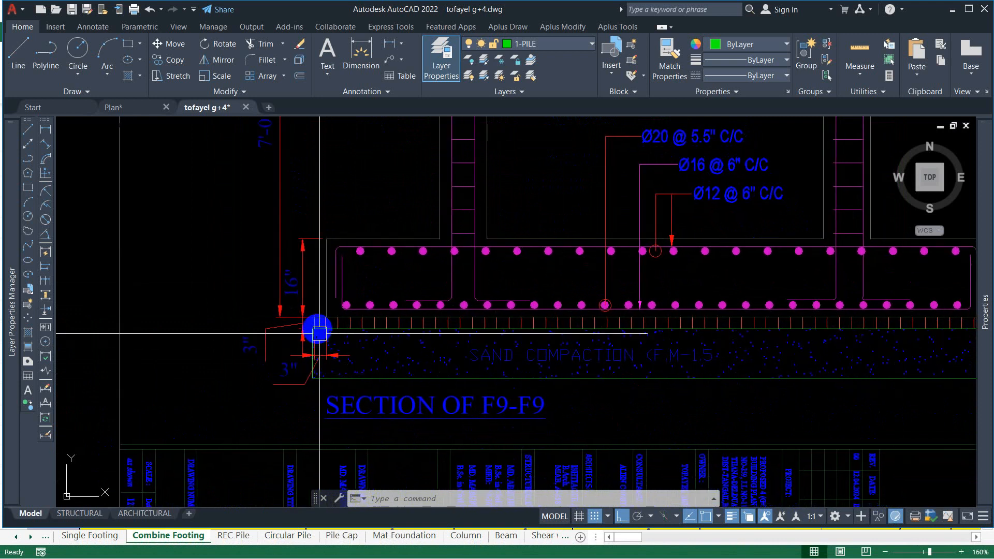
{"action": "scroll", "coordinate": [317, 333], "scroll_direction": "up", "scroll_amount": 4}
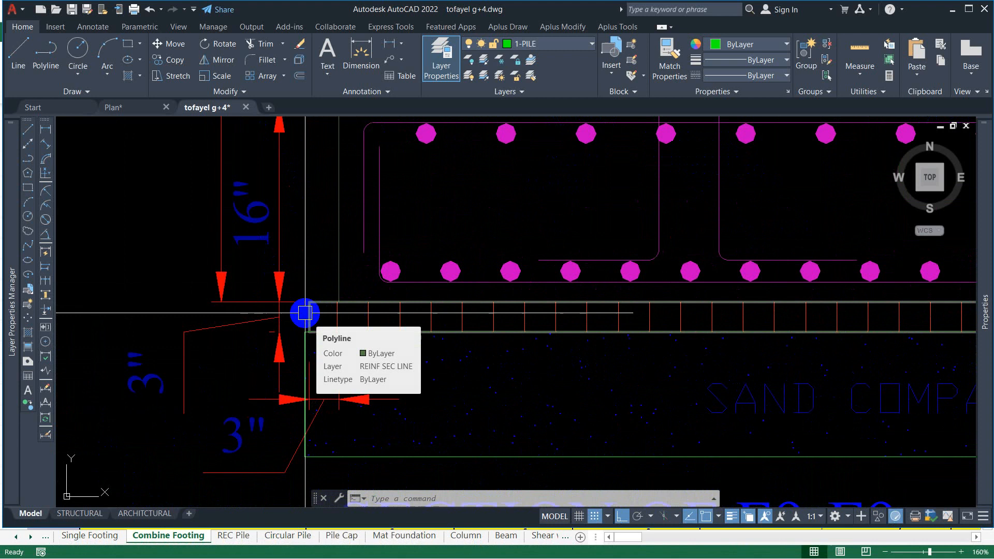
{"action": "scroll", "coordinate": [305, 313], "scroll_direction": "down", "scroll_amount": 3}
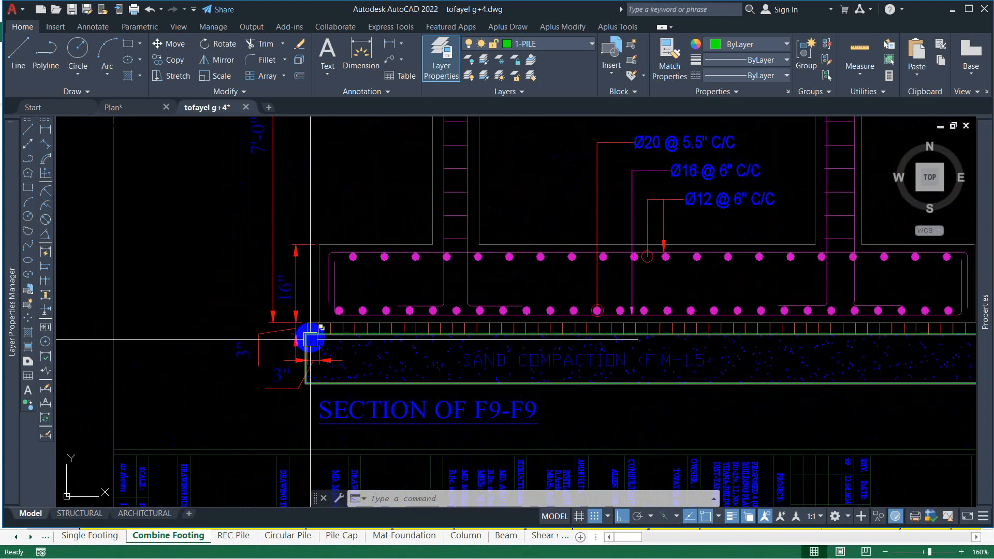
{"action": "left_click_drag", "start_coordinate": [308, 340], "coordinate": [292, 297]}
{"action": "scroll", "coordinate": [290, 329], "scroll_direction": "up", "scroll_amount": 2}
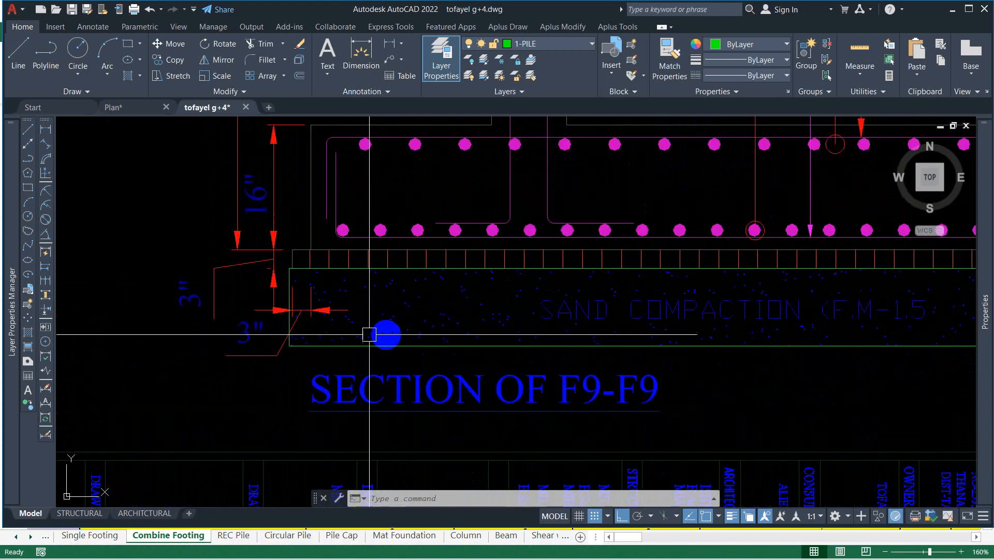
{"action": "scroll", "coordinate": [345, 328], "scroll_direction": "down", "scroll_amount": 2}
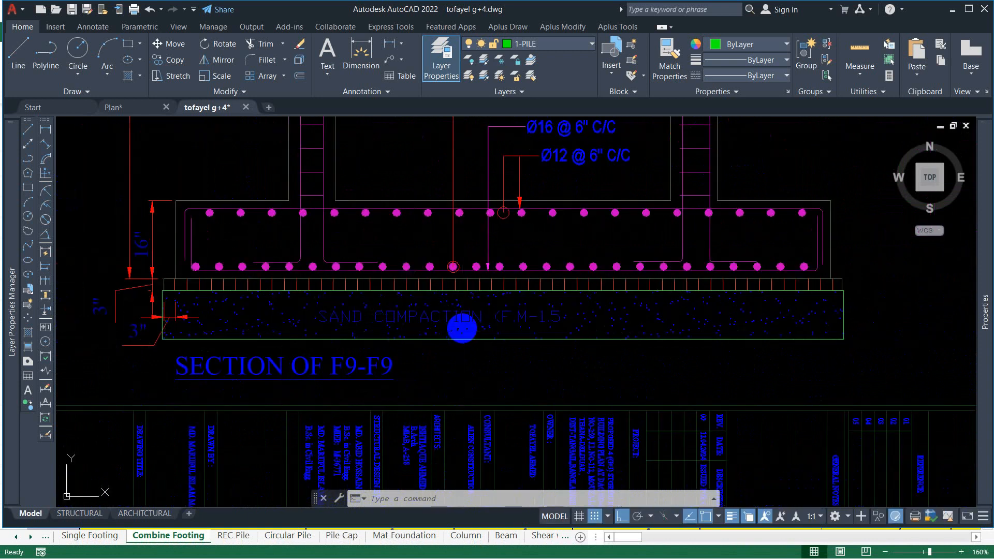
Step: Examine the sand compaction, base layer and footing thickness in section F9-F9, from one end of the footing to the other
{"action": "left_click_drag", "start_coordinate": [461, 328], "coordinate": [355, 328]}
{"action": "left_click_drag", "start_coordinate": [480, 325], "coordinate": [476, 325]}
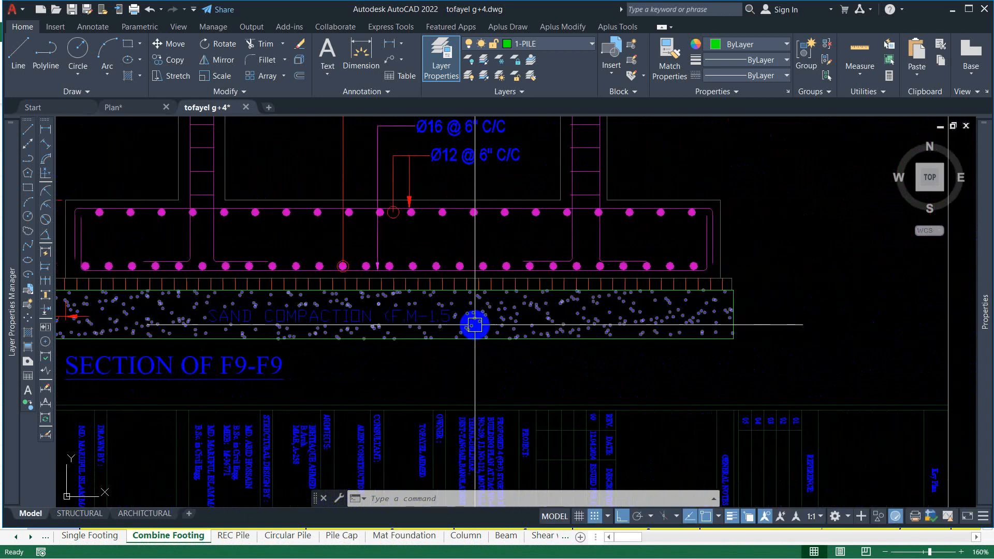
{"action": "mouse_move", "coordinate": [479, 325]}
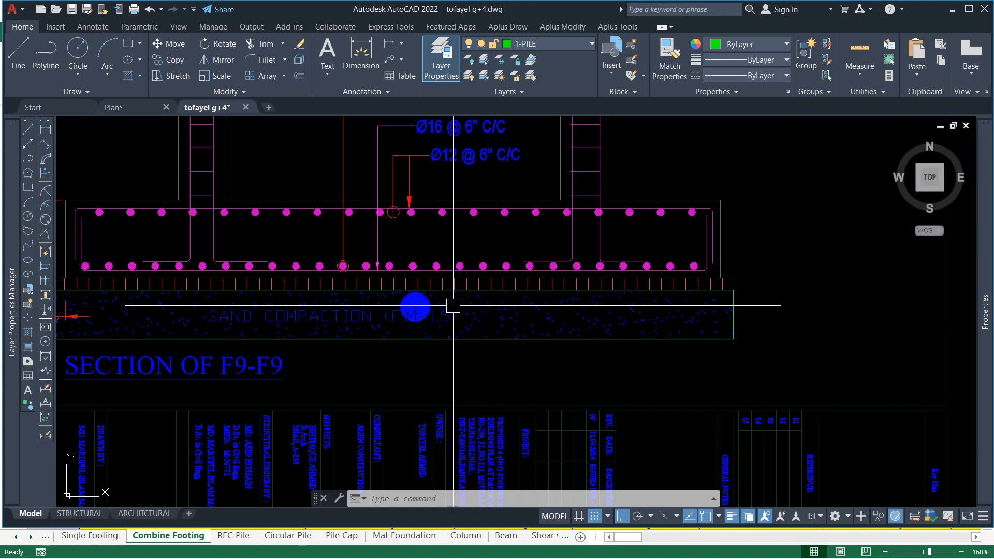
{"action": "left_click_drag", "start_coordinate": [311, 309], "coordinate": [498, 313]}
{"action": "scroll", "coordinate": [271, 309], "scroll_direction": "down", "scroll_amount": 2}
{"action": "left_click_drag", "start_coordinate": [272, 310], "coordinate": [312, 341]}
{"action": "left_click_drag", "start_coordinate": [313, 260], "coordinate": [313, 356]}
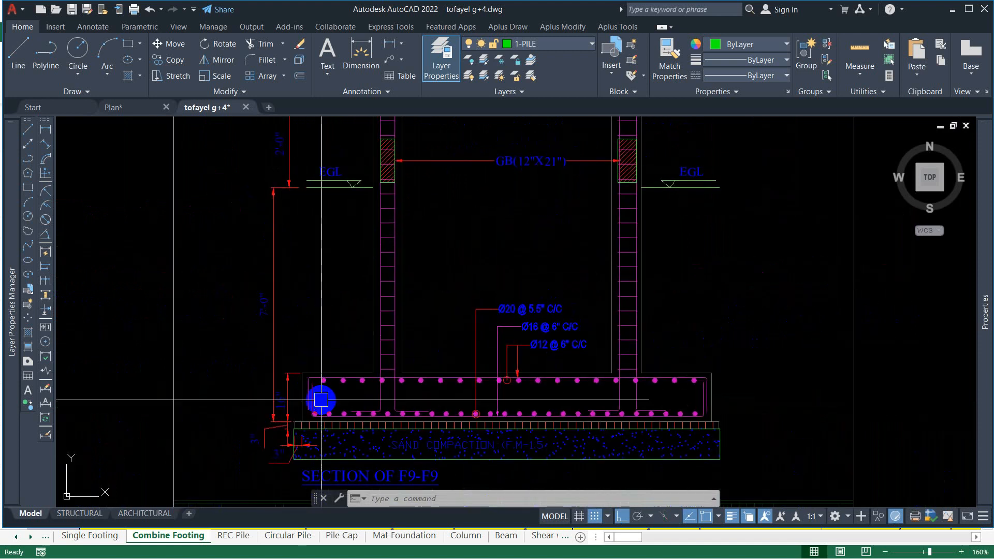
Step: Switch to the Excel Combine Footing sheet and set footing F1's bottom long-direction reinforcement to 16 mm at 6 C/C
{"action": "left_click", "coordinate": [184, 538]}
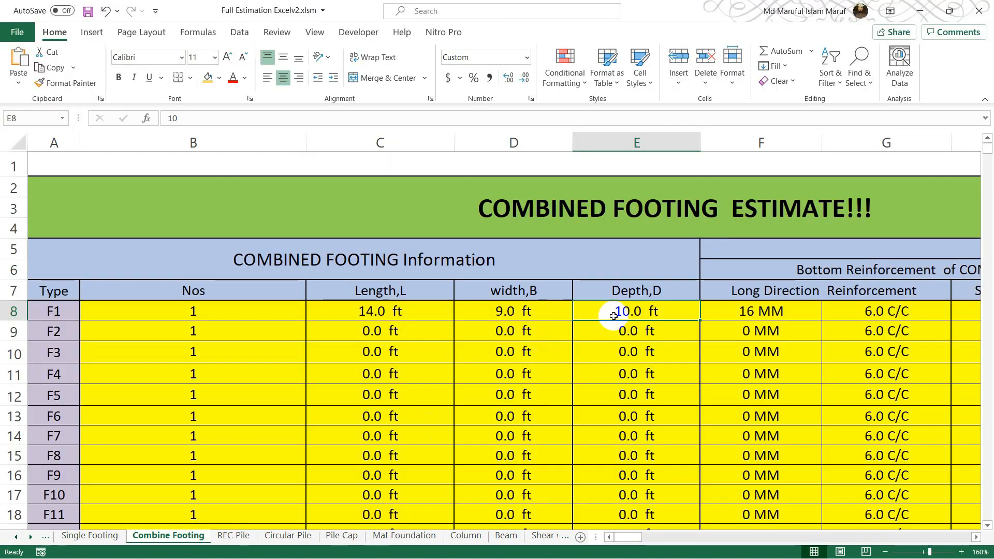
{"action": "left_click", "coordinate": [766, 311]}
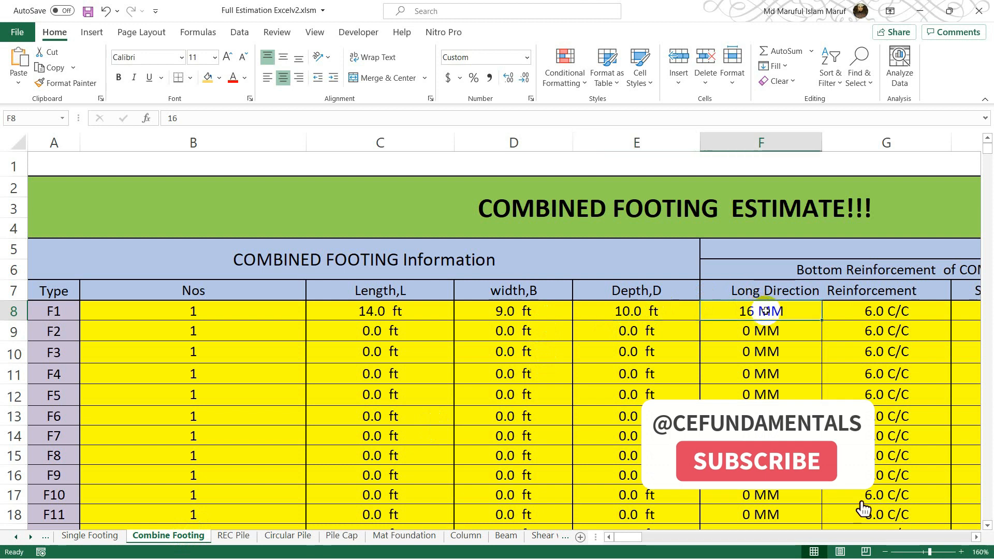
{"action": "left_click_drag", "start_coordinate": [636, 541], "coordinate": [641, 537]}
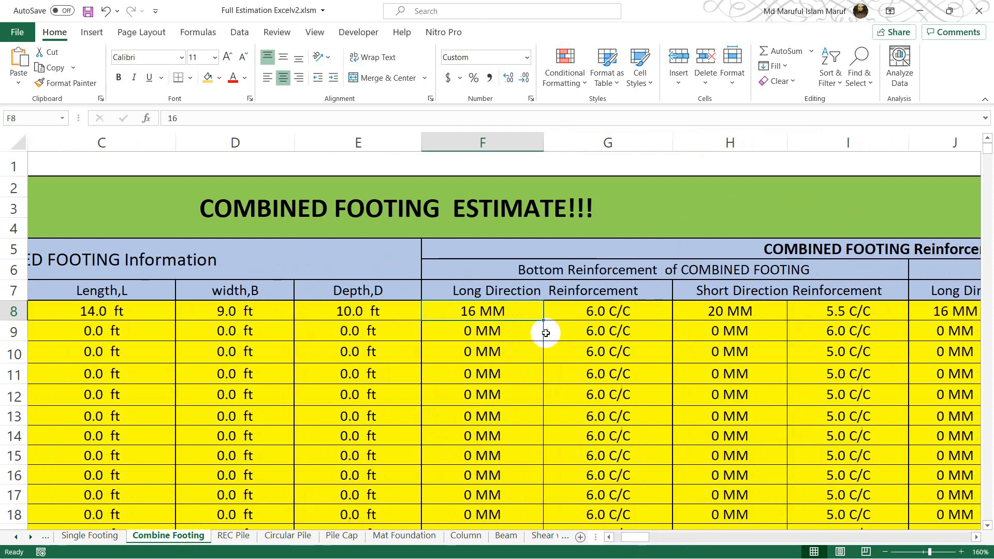
{"action": "left_click", "coordinate": [611, 312]}
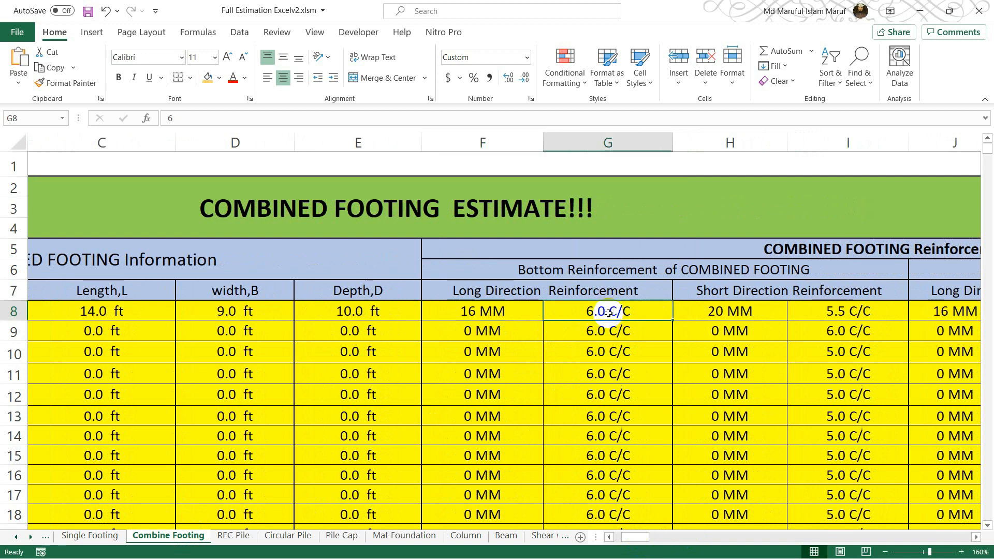
{"action": "left_click", "coordinate": [472, 311]}
{"action": "type", "text": "16"}
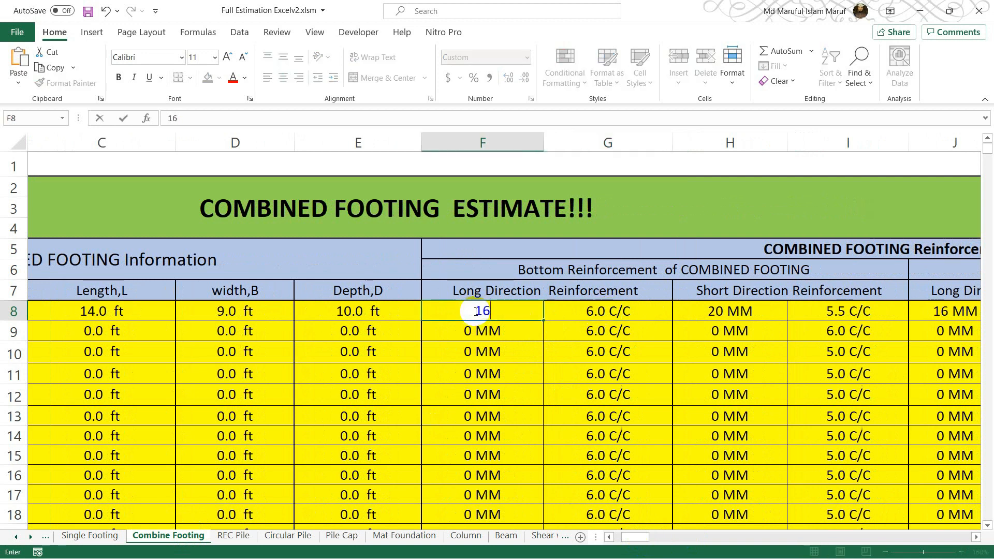
{"action": "key", "text": "Return"}
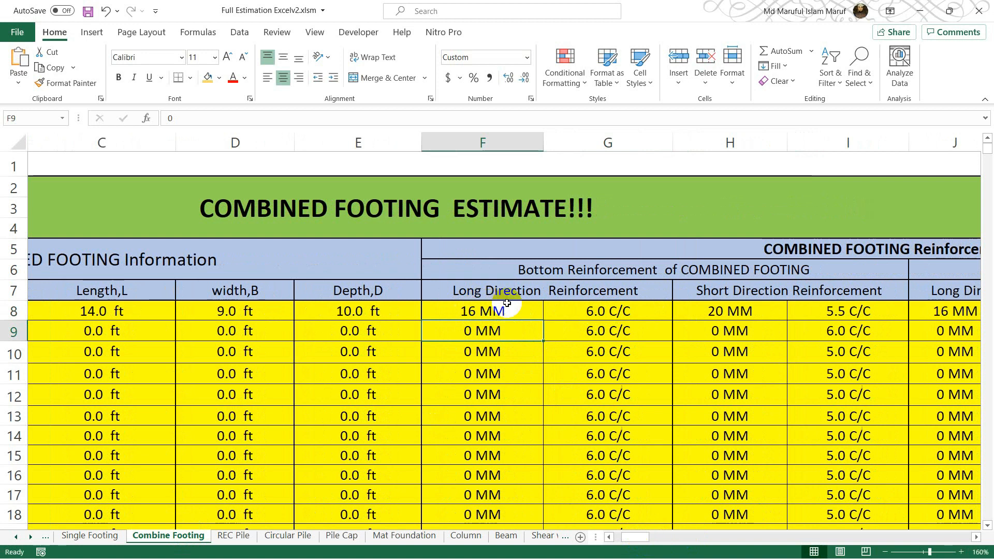
{"action": "left_click", "coordinate": [619, 314]}
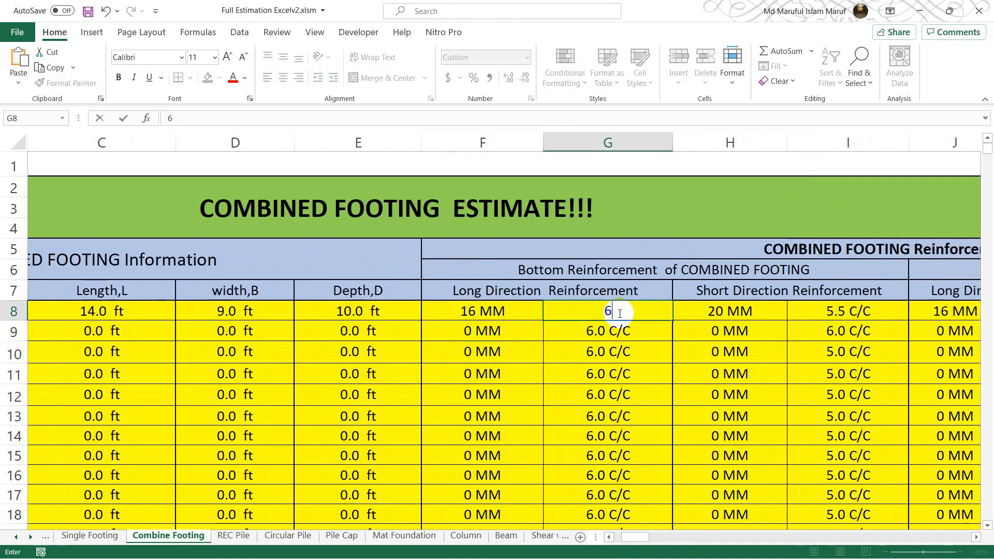
{"action": "key", "text": "Return"}
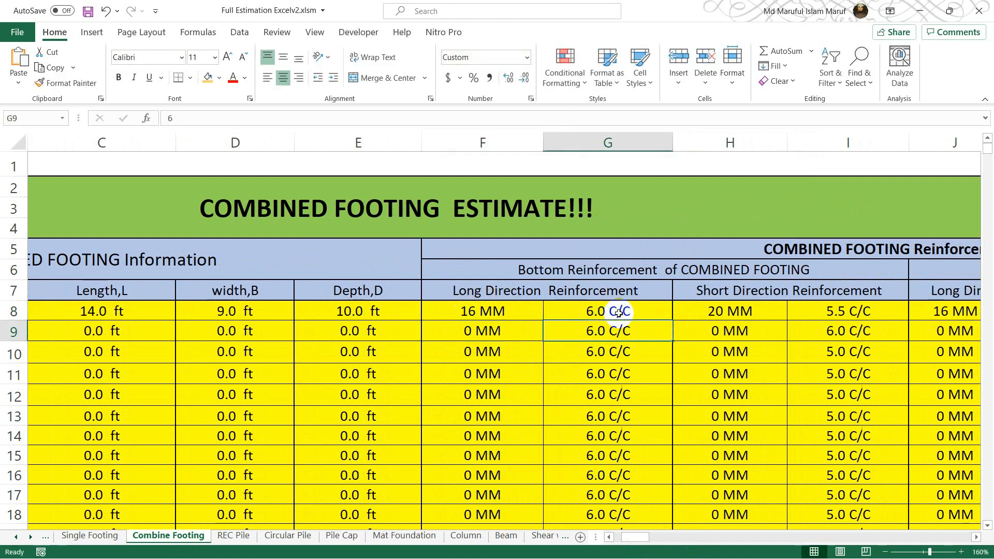
Step: Review footing F1's bottom short-direction bar size and spacing, and compare them with the top reinforcement entries and their headings
{"action": "left_click", "coordinate": [730, 317]}
{"action": "left_click_drag", "start_coordinate": [633, 542], "coordinate": [636, 538]}
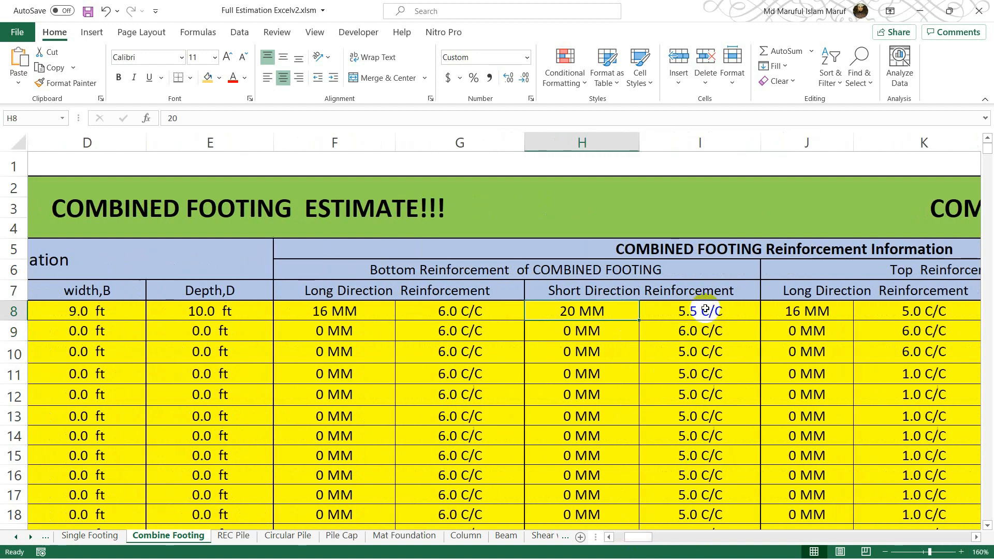
{"action": "left_click", "coordinate": [705, 309]}
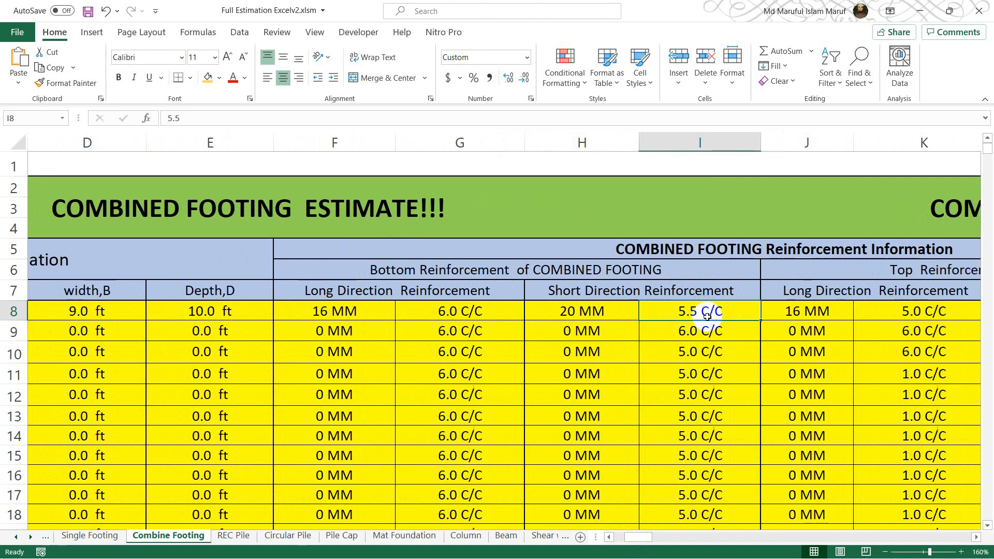
{"action": "key", "text": "Right"}
{"action": "key", "text": "Right"}
{"action": "key", "text": "Right"}
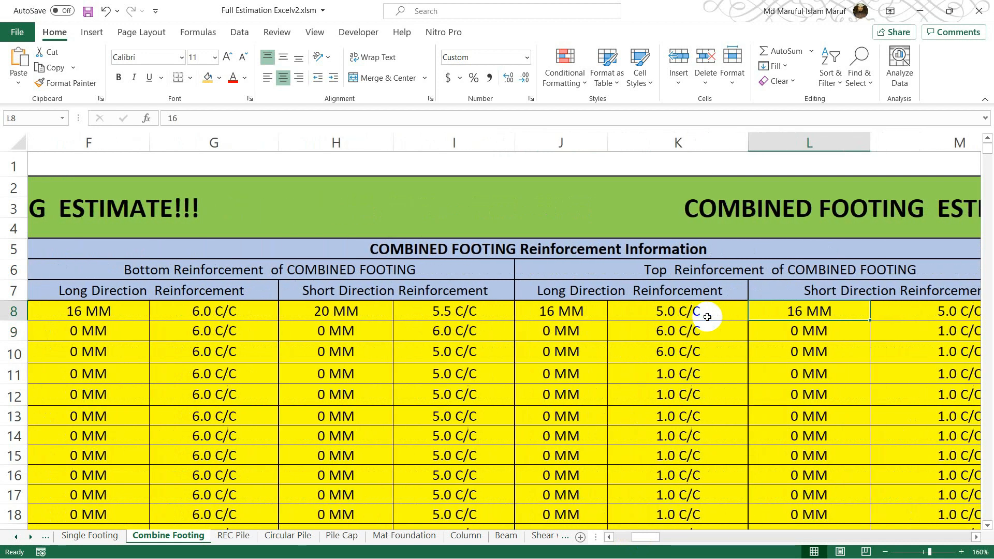
{"action": "key", "text": "Left"}
{"action": "key", "text": "Left"}
{"action": "key", "text": "Left"}
{"action": "key", "text": "Left"}
{"action": "key", "text": "Right"}
{"action": "key", "text": "Right"}
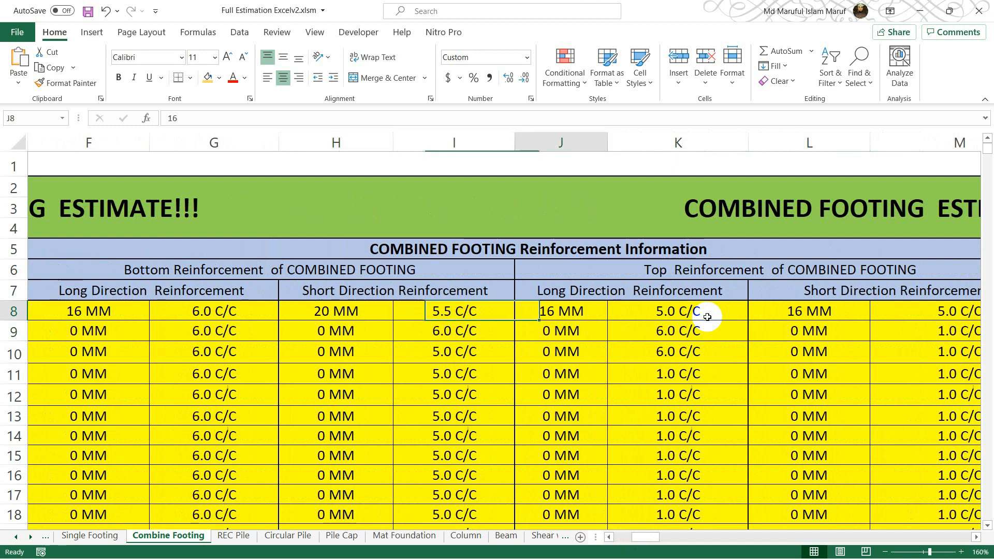
{"action": "key", "text": "Right"}
{"action": "key", "text": "Up"}
{"action": "key", "text": "Up"}
{"action": "key", "text": "Down"}
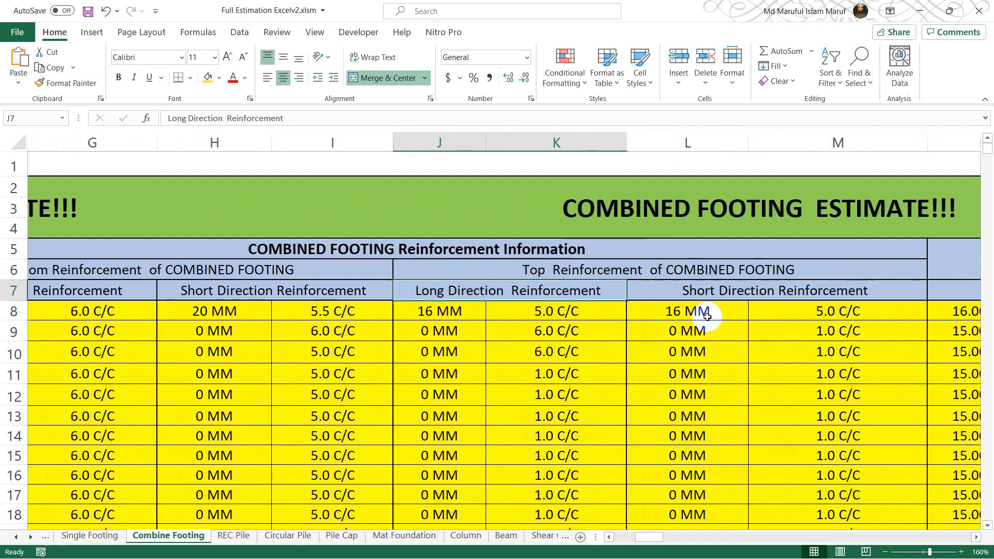
{"action": "key", "text": "Down"}
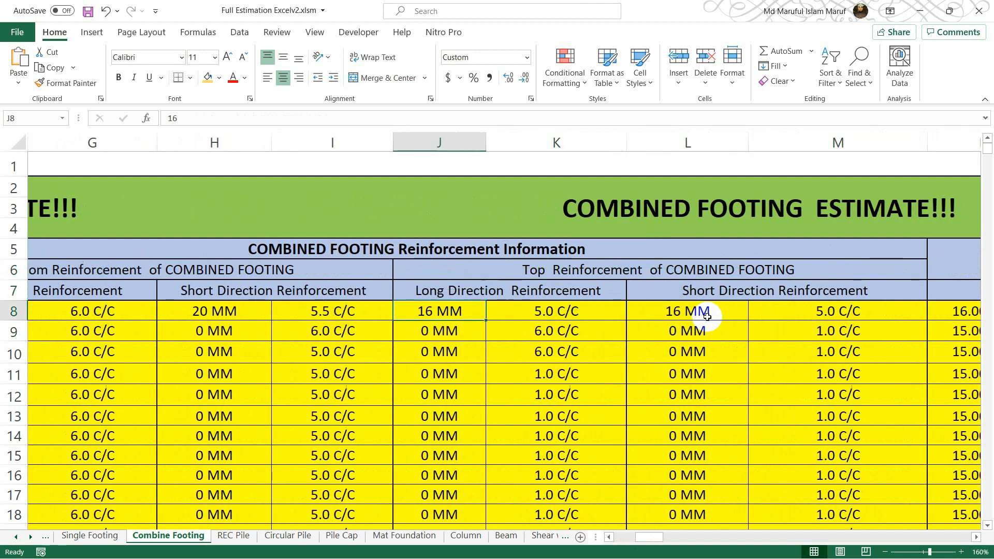
Step: Set footing F1's top long-direction reinforcement to 12 mm bars at 6 C/C
{"action": "key", "text": "Right"}
{"action": "key", "text": "Left"}
{"action": "key", "text": "Left"}
{"action": "key", "text": "Right"}
{"action": "type", "text": "12"}
{"action": "key", "text": "Right"}
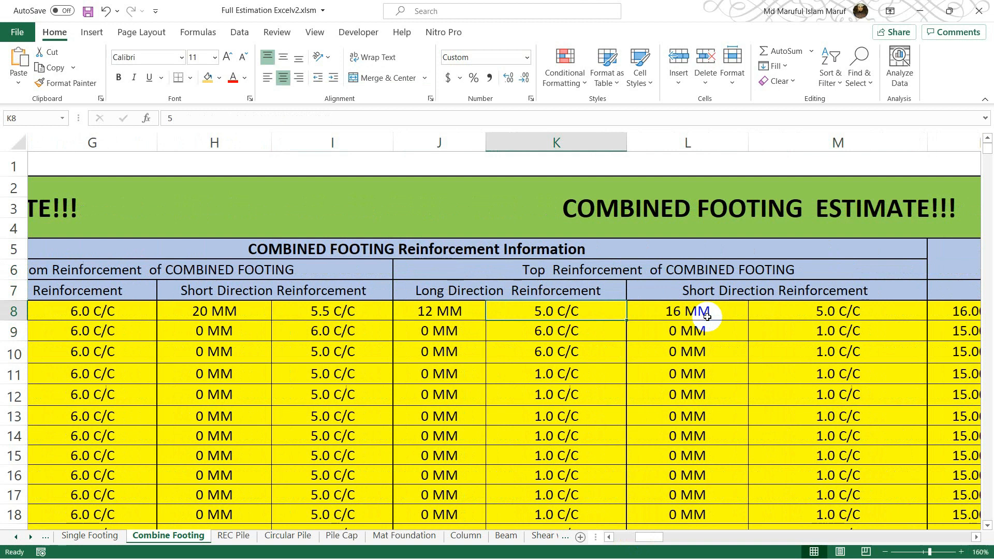
{"action": "type", "text": "6"}
{"action": "key", "text": "Right"}
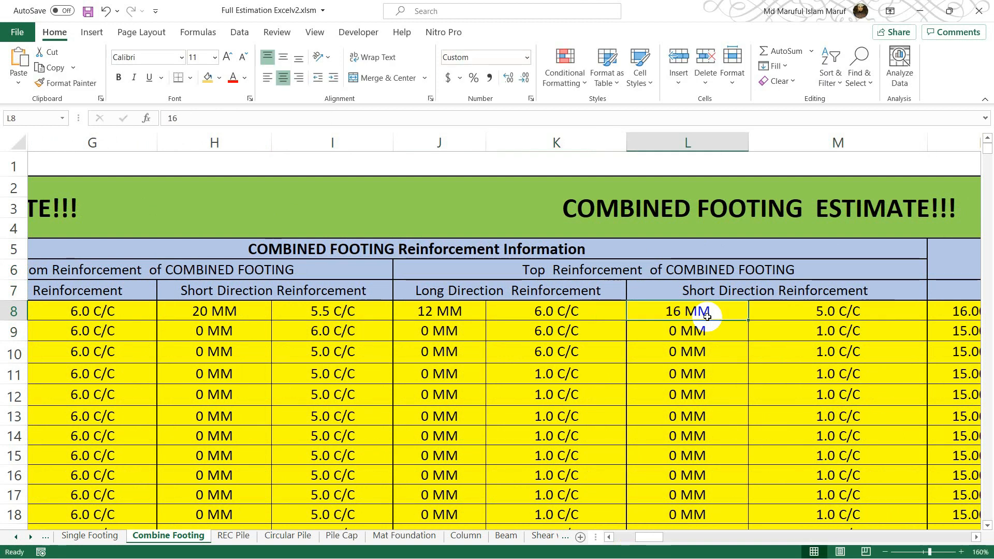
Step: Switch to tofayel g+4.dwg in AutoCAD and recheck the top bar callout in section F9-F9
{"action": "mouse_move", "coordinate": [493, 550]}
{"action": "left_click", "coordinate": [459, 473]}
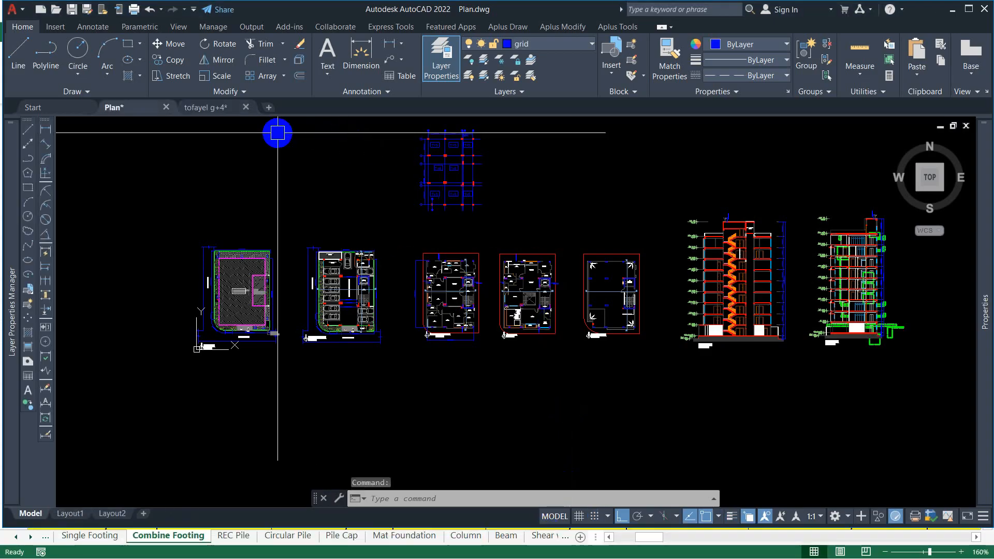
{"action": "left_click", "coordinate": [202, 106]}
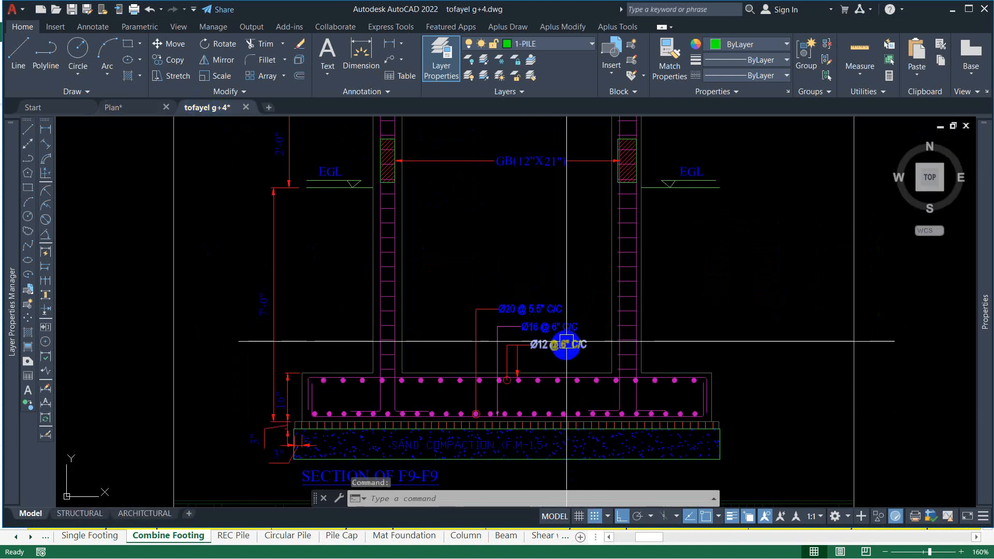
Step: Return to the Excel Combine Footing sheet and set footing F1's top short-direction reinforcement to 12 mm at 6 C/C
{"action": "left_click", "coordinate": [950, 10]}
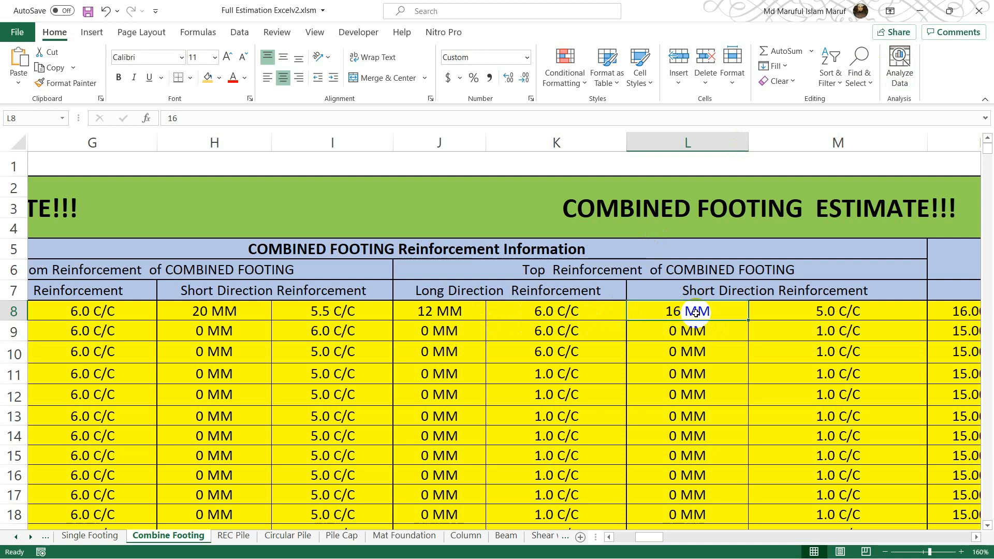
{"action": "type", "text": "1"}
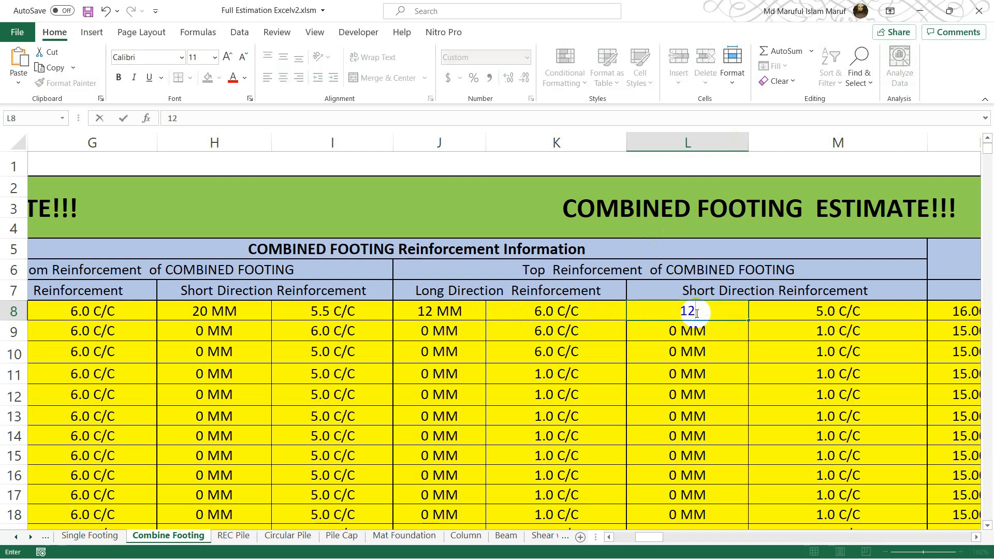
{"action": "type", "text": "2"}
{"action": "key", "text": "Tab"}
{"action": "type", "text": "6"}
{"action": "key", "text": "Return"}
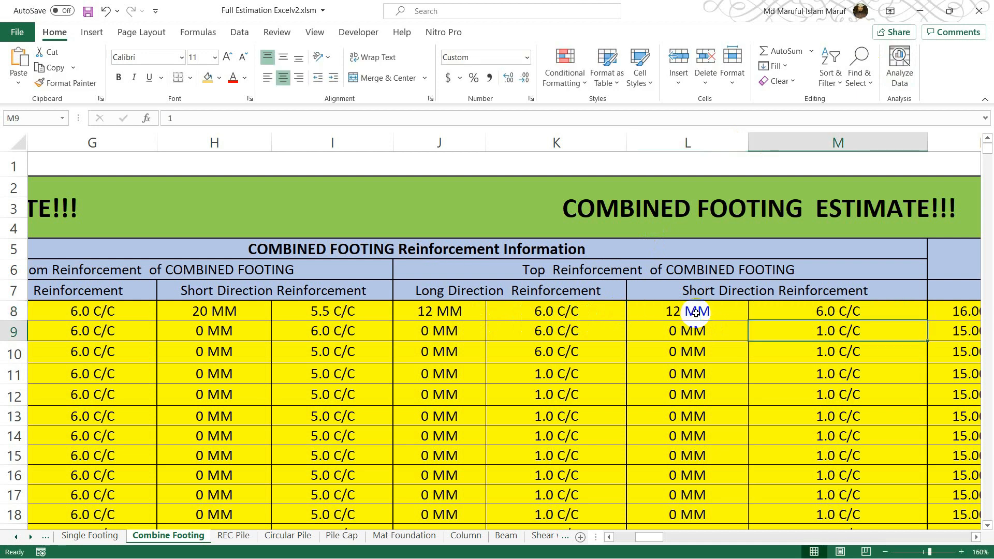
Step: Review the d, s and x thickness entries of footing F1 in the Combine Footing sheet
{"action": "key", "text": "Right"}
{"action": "key", "text": "Right"}
{"action": "key", "text": "Right"}
{"action": "key", "text": "Right"}
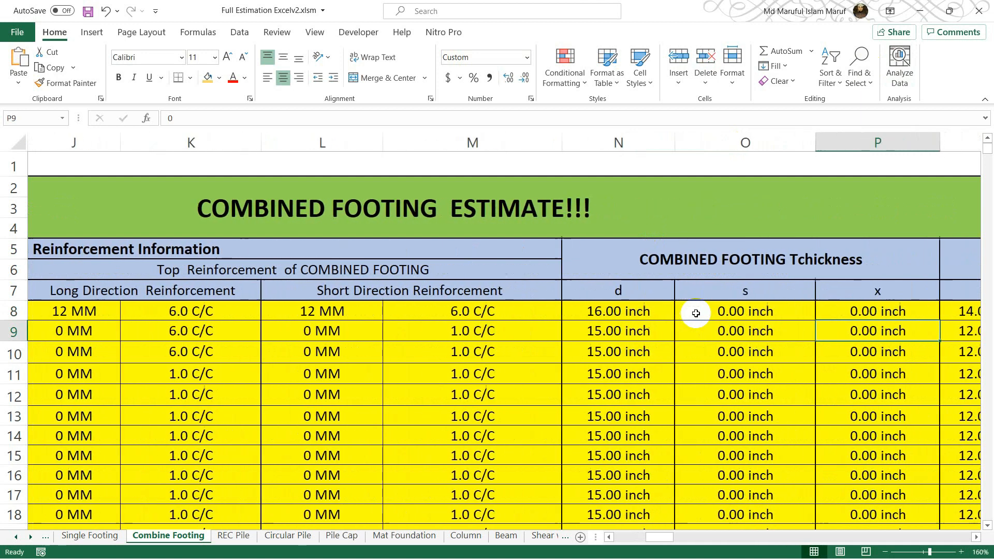
{"action": "key", "text": "Left"}
{"action": "key", "text": "Left"}
{"action": "key", "text": "Up"}
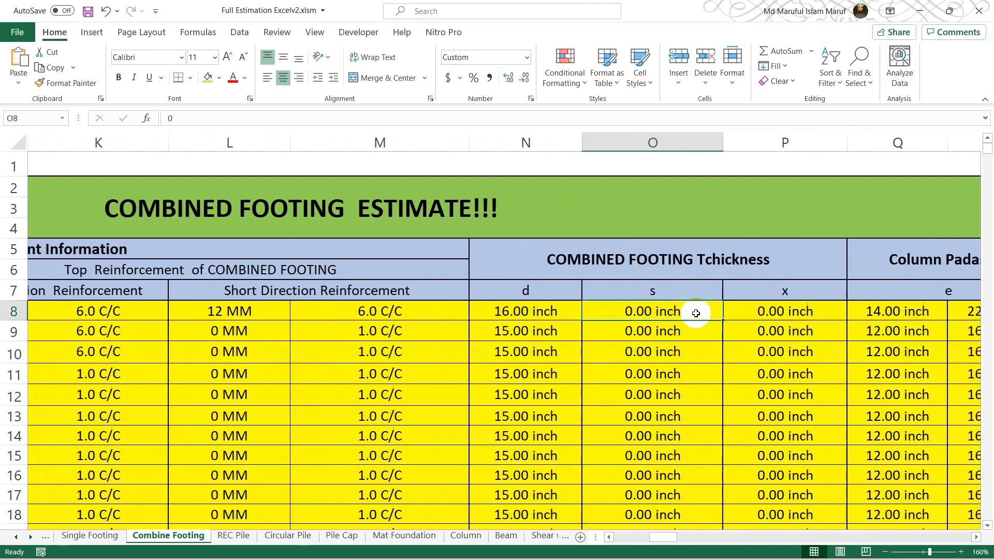
{"action": "key", "text": "Left"}
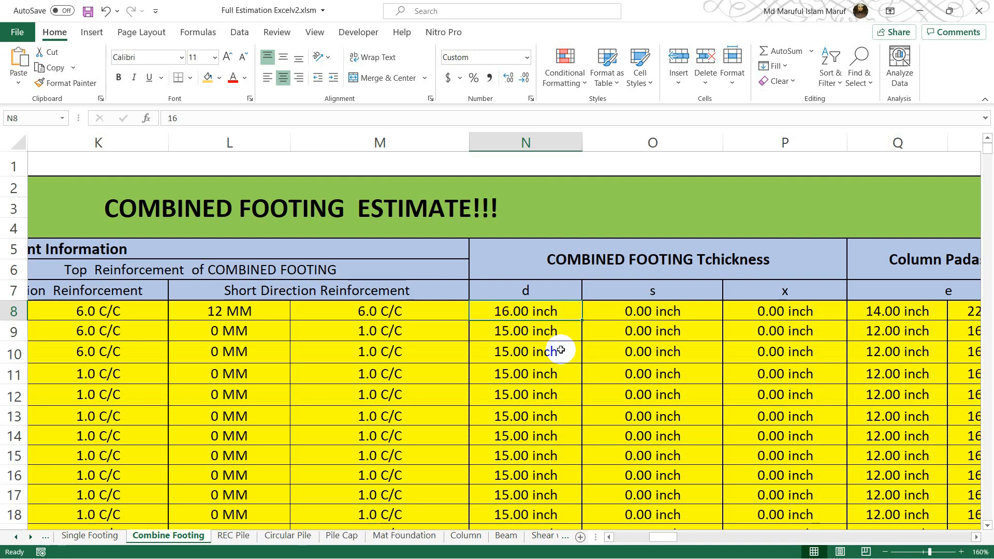
{"action": "key", "text": "Right"}
{"action": "key", "text": "Right"}
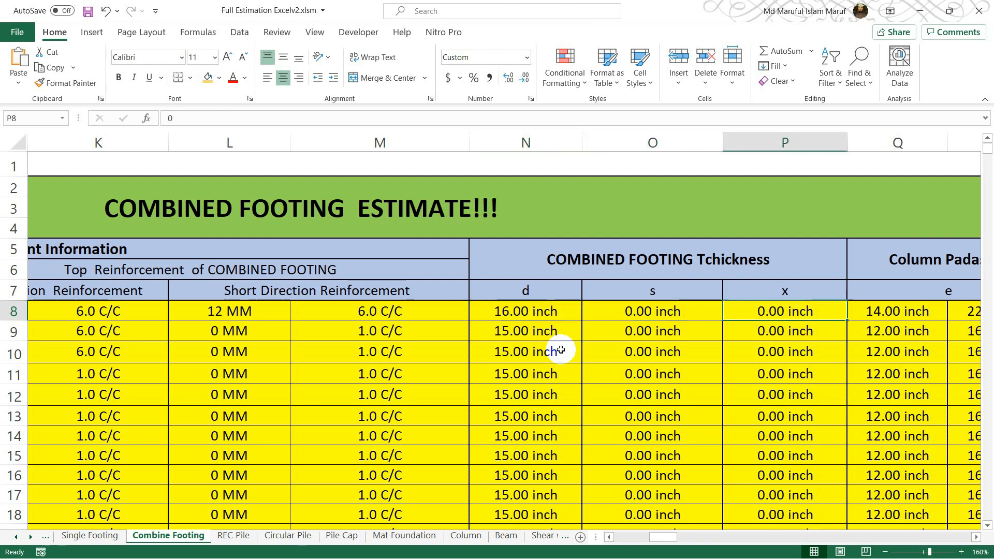
{"action": "key", "text": "Left"}
{"action": "key", "text": "Left"}
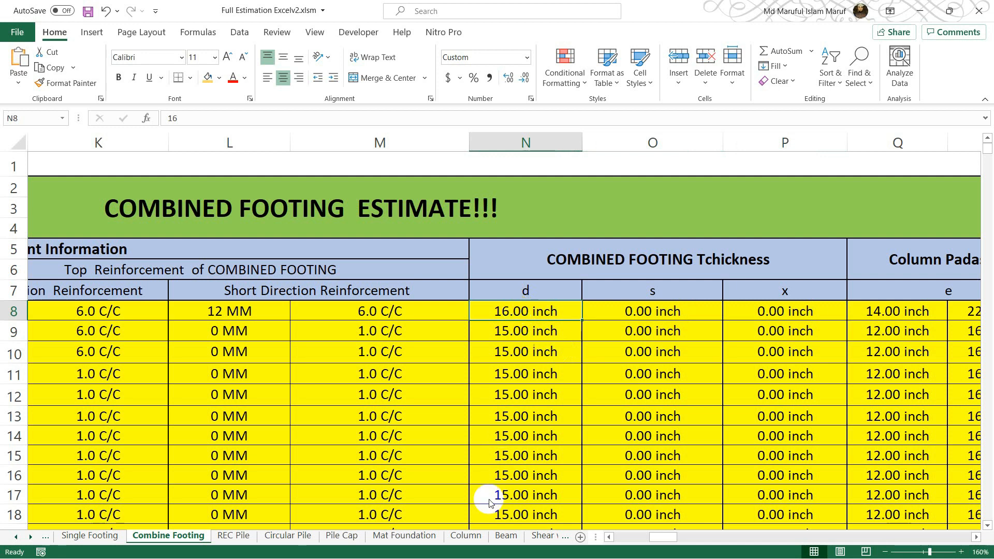
Step: Switch to tofayel g+4.dwg, check the footing thickness dimension in section F9-F9, and return to the Excel sheet
{"action": "left_click", "coordinate": [513, 544]}
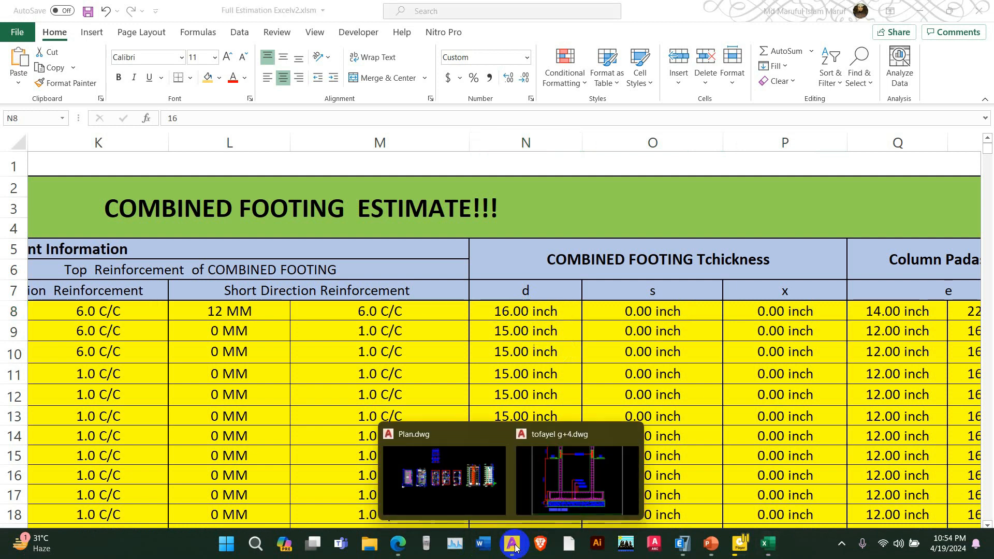
{"action": "left_click", "coordinate": [574, 466]}
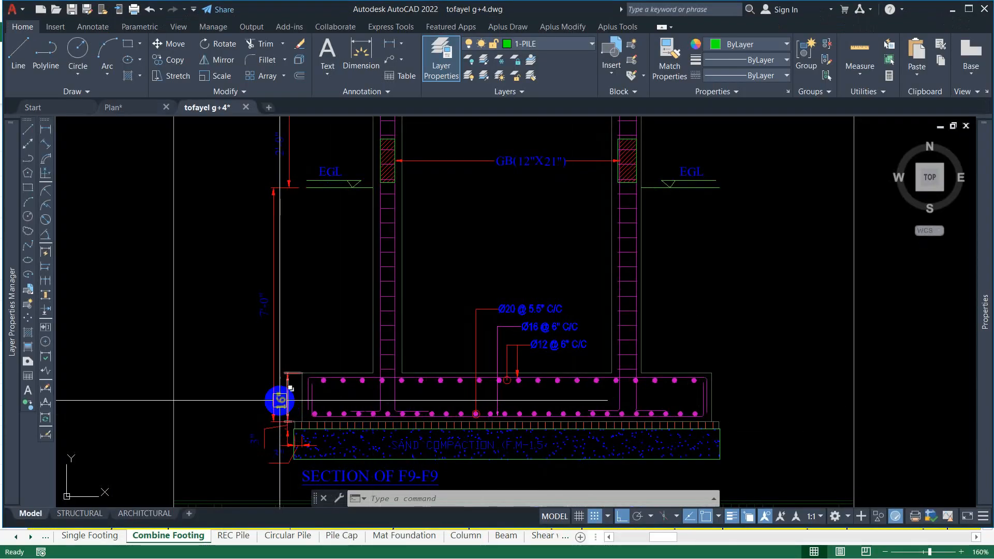
{"action": "left_click", "coordinate": [943, 13]}
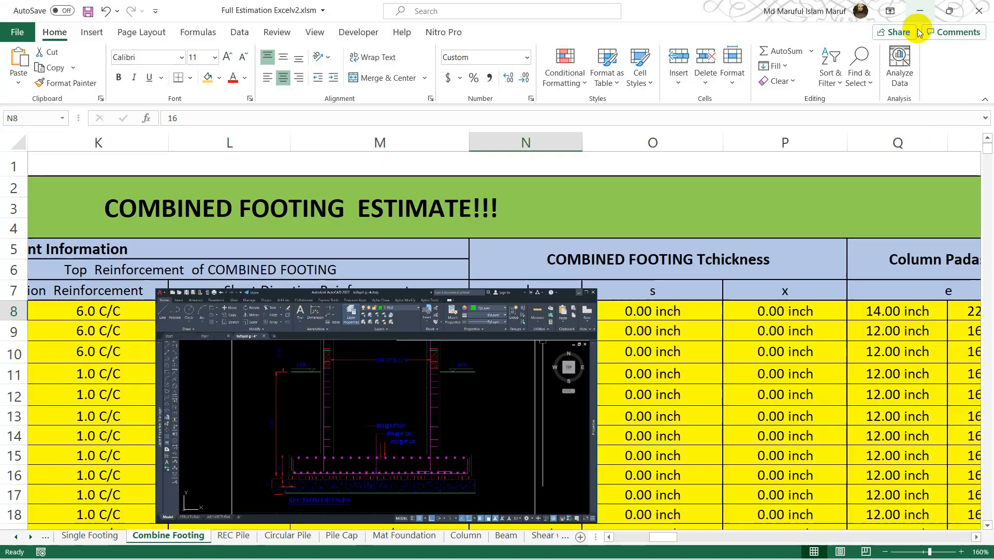
Step: Check footing F1's s and x thickness entries and its two column pedestal dimensions
{"action": "left_click", "coordinate": [616, 310]}
{"action": "key", "text": "Right"}
{"action": "key", "text": "Right"}
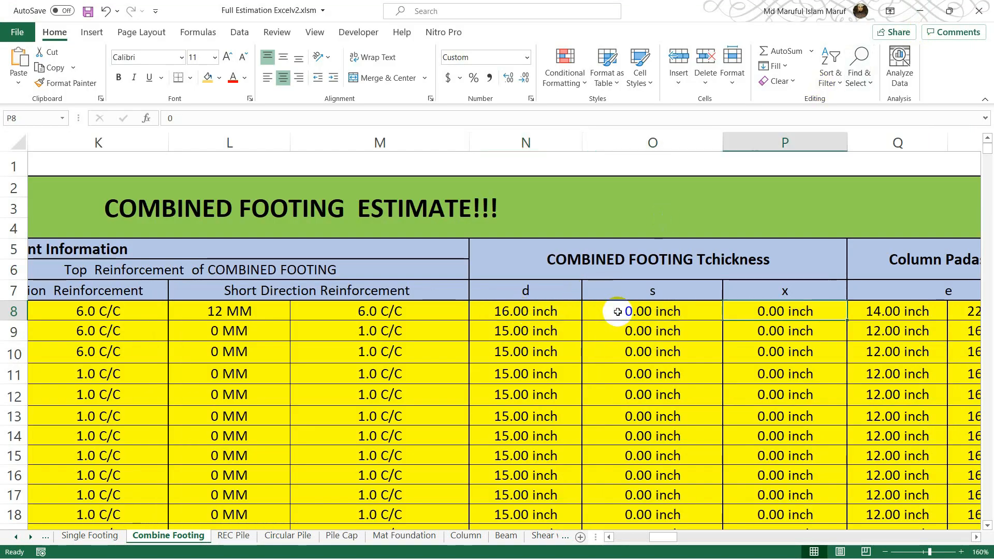
{"action": "key", "text": "Left"}
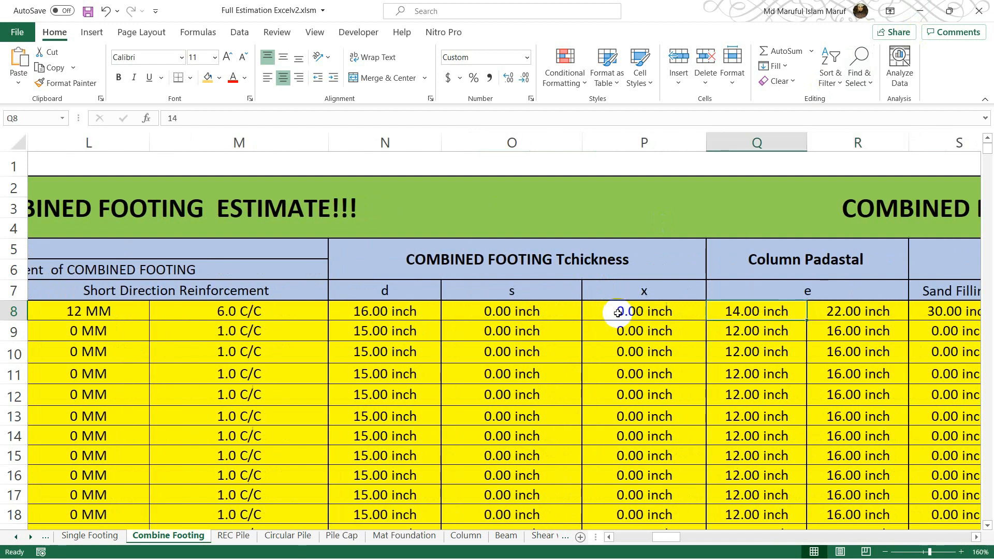
{"action": "key", "text": "Right"}
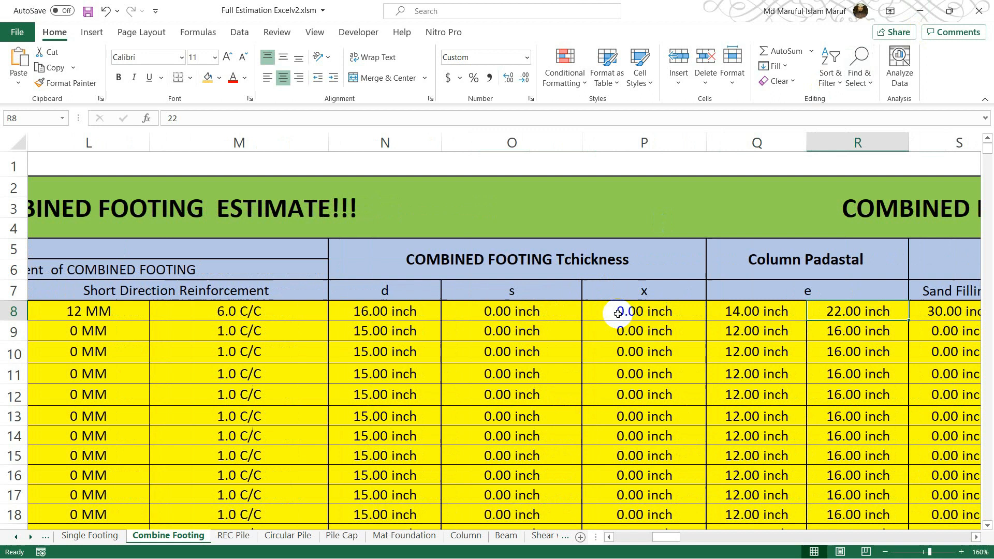
Step: Check footing F1's column pedestal, sand filling, brick flat soling and cement concrete entries in the Combine Footing sheet
{"action": "scroll", "coordinate": [618, 313], "scroll_direction": "right", "scroll_amount": 2}
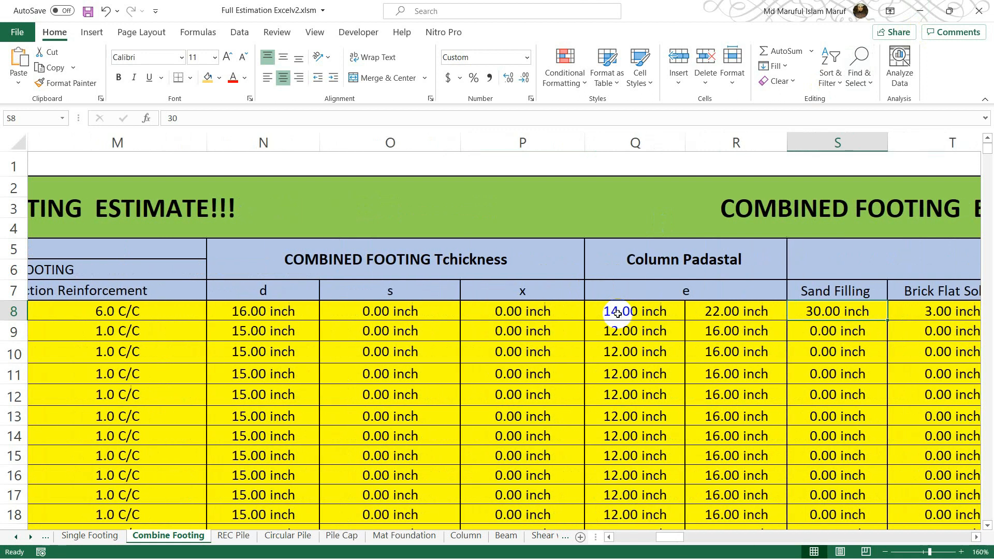
{"action": "key", "text": "Left"}
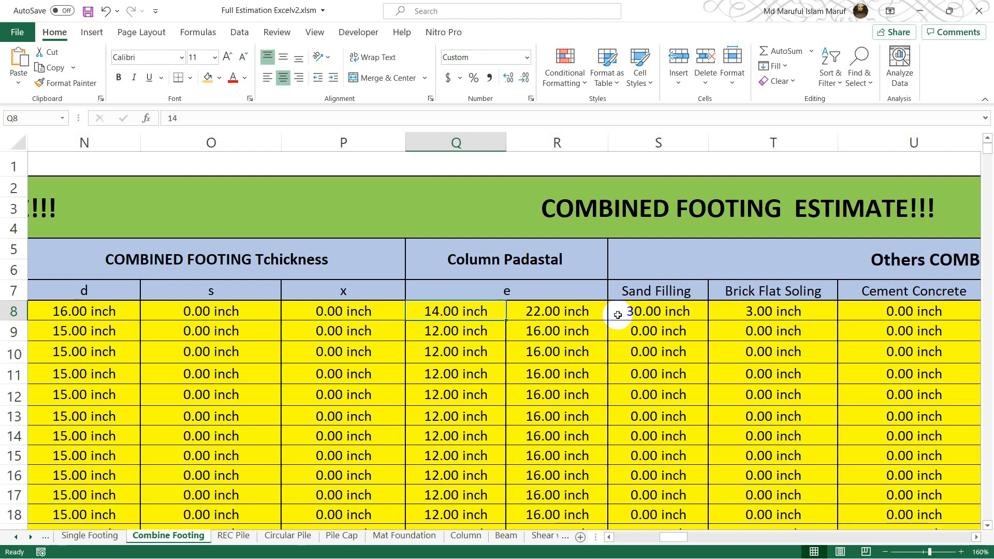
{"action": "key", "text": "Right"}
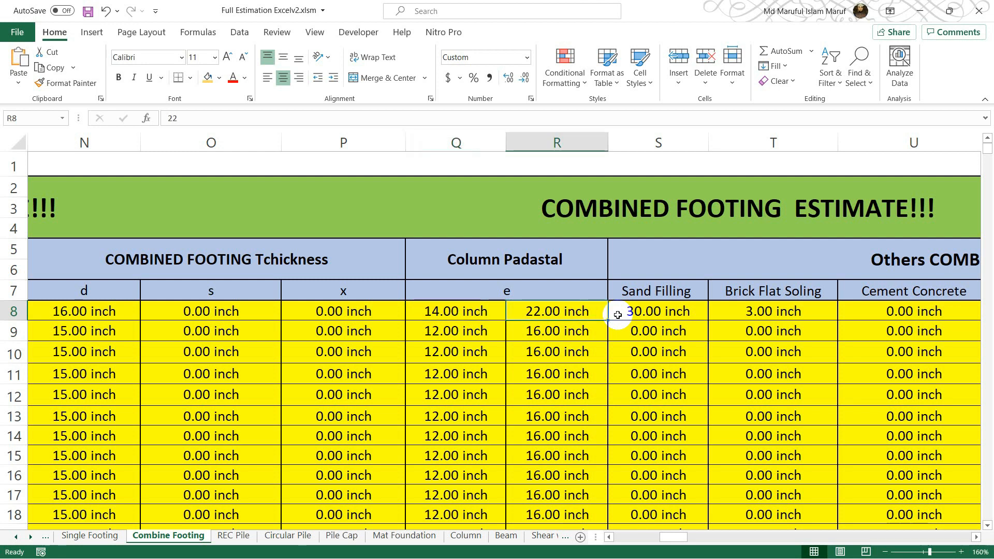
{"action": "key", "text": "Right"}
{"action": "key", "text": "Right"}
{"action": "key", "text": "Left"}
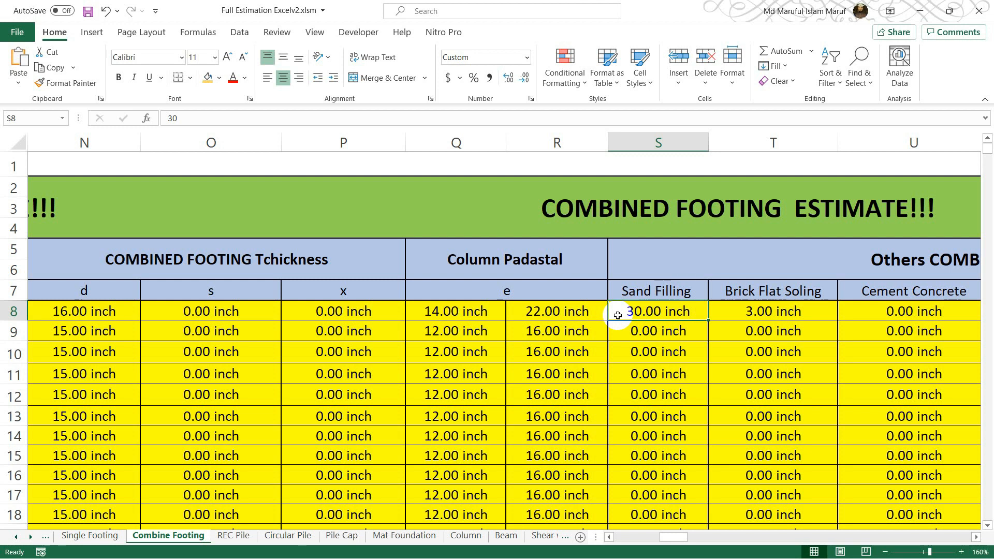
{"action": "key", "text": "Right"}
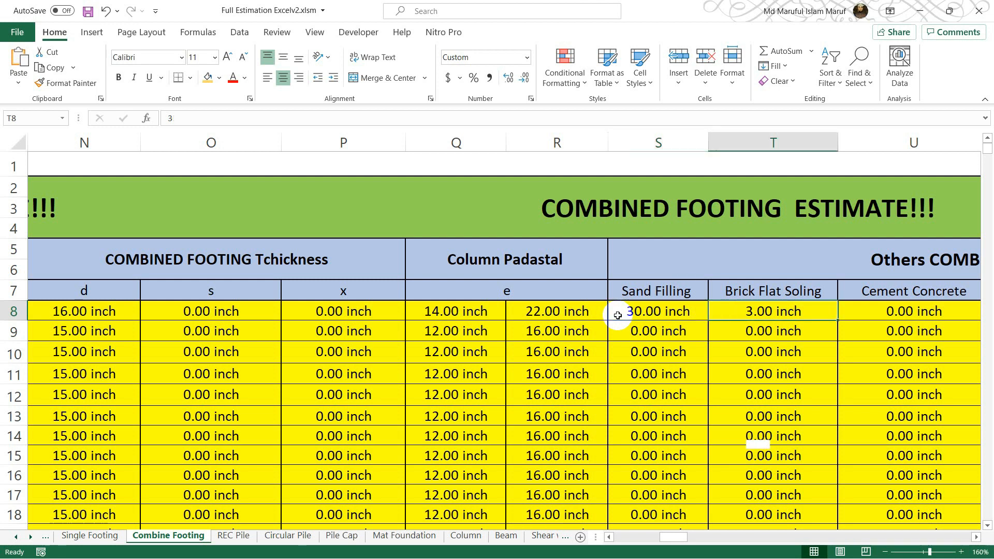
{"action": "scroll", "coordinate": [617, 316], "scroll_direction": "right", "scroll_amount": 1}
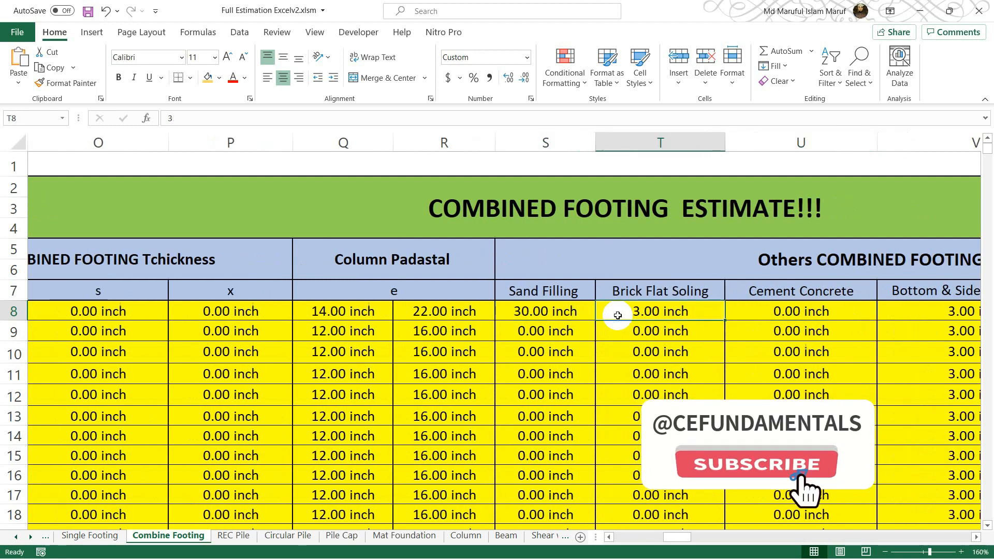
{"action": "key", "text": "Right"}
{"action": "scroll", "coordinate": [618, 315], "scroll_direction": "right", "scroll_amount": 1}
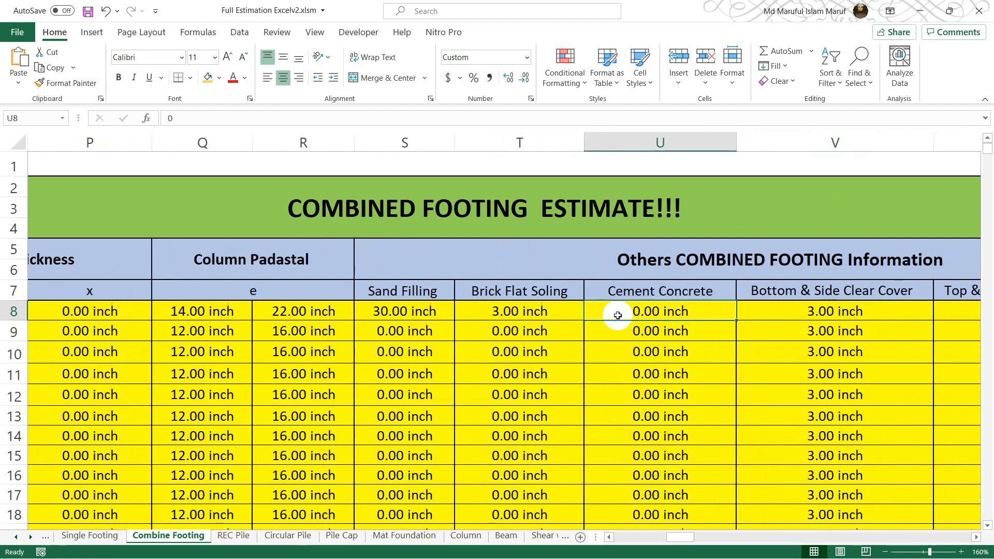
Step: Review footing F1's bottom and top clear cover entries and its Hoke/Matum entry
{"action": "key", "text": "Right"}
{"action": "key", "text": "Right"}
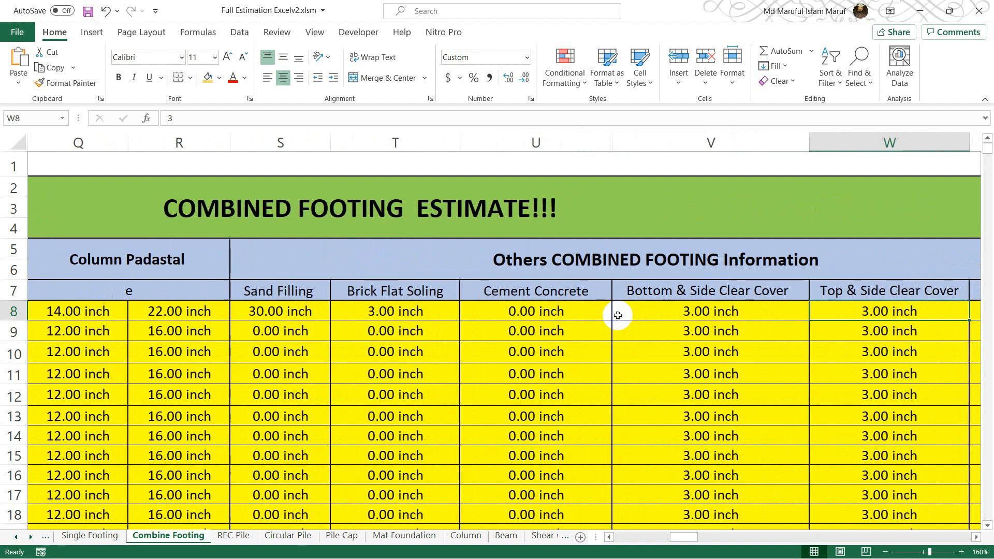
{"action": "key", "text": "Left"}
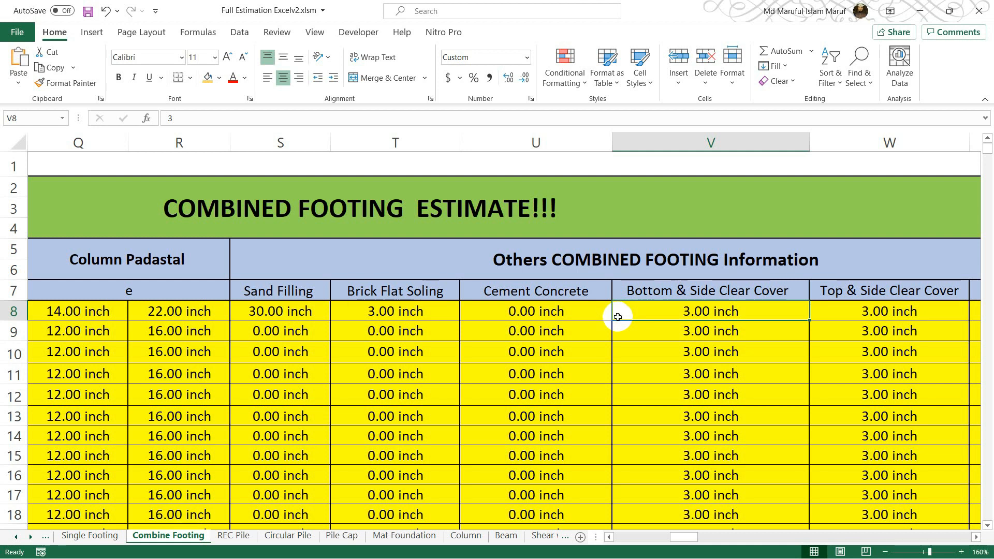
{"action": "key", "text": "Right"}
{"action": "key", "text": "Right"}
{"action": "key", "text": "Right"}
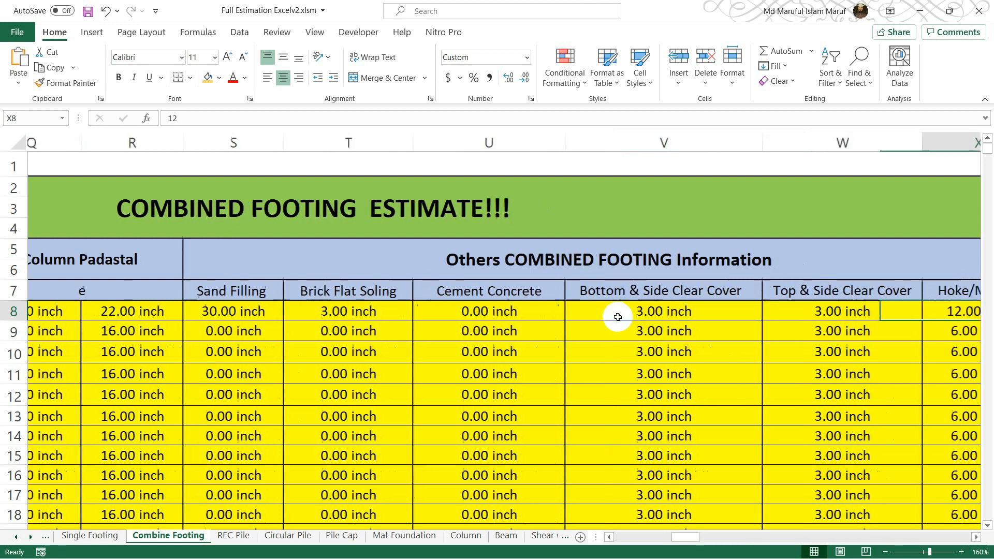
{"action": "key", "text": "Left"}
{"action": "key", "text": "Left"}
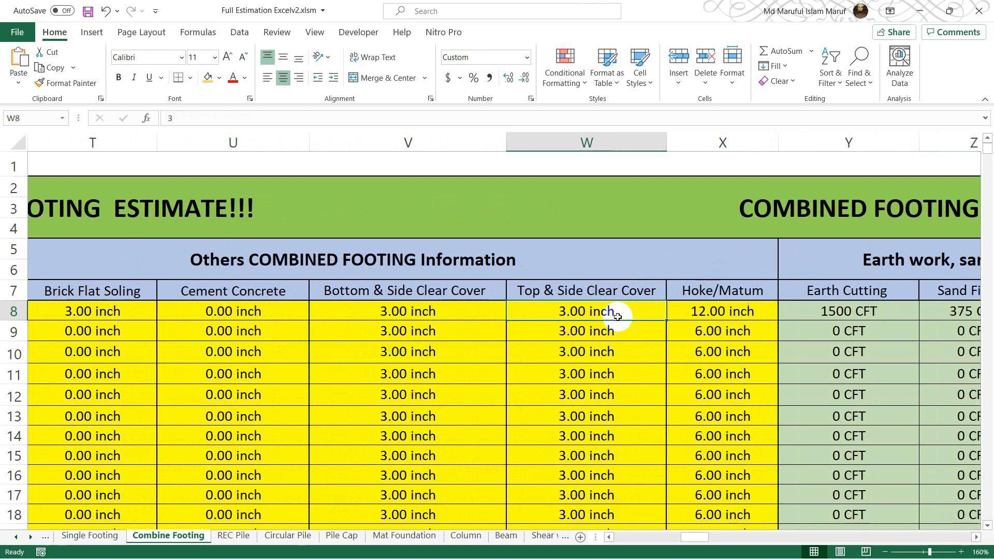
{"action": "key", "text": "Right"}
{"action": "key", "text": "Right"}
{"action": "key", "text": "Right"}
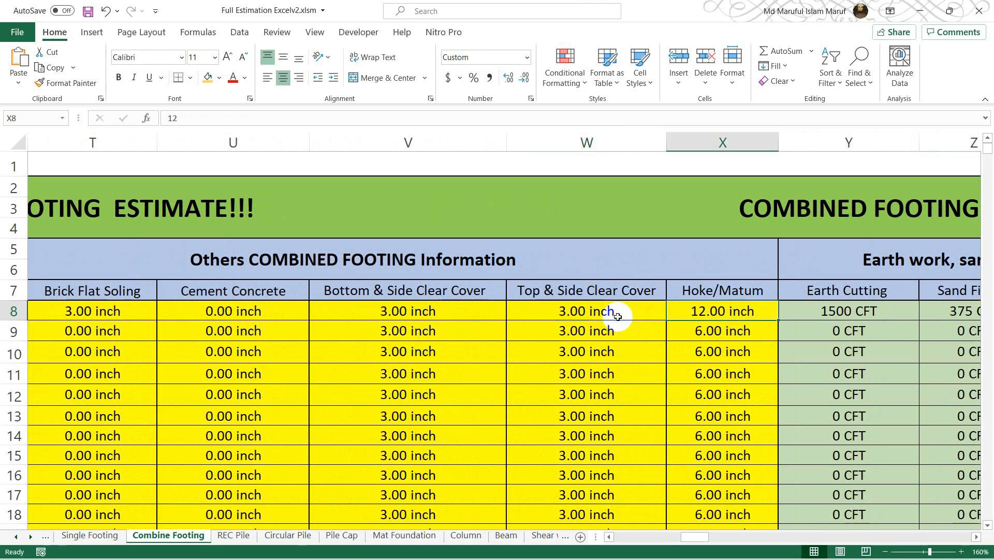
Step: Set footing F1's Hoke/Matum length to 6 inches
{"action": "key", "text": "Left"}
{"action": "key", "text": "Left"}
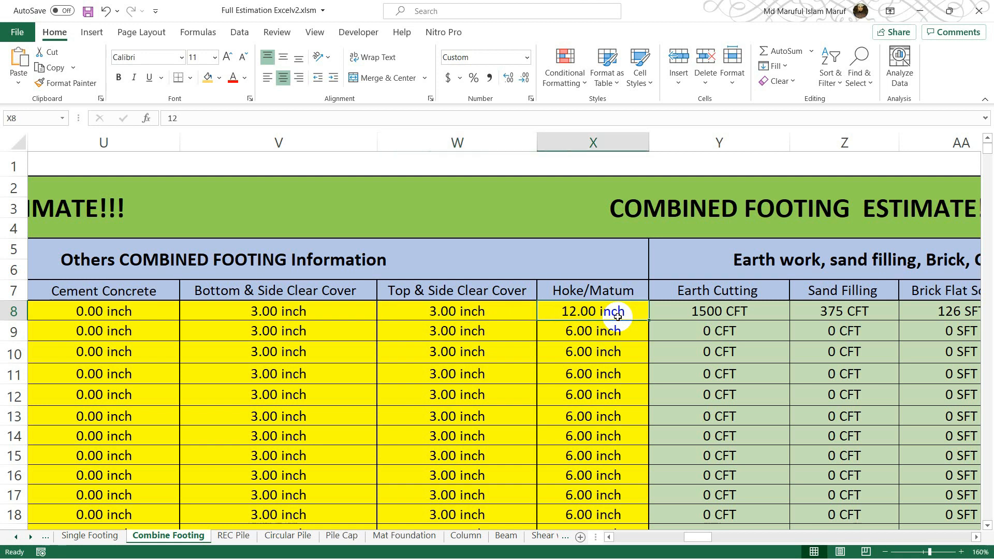
{"action": "type", "text": "6"}
{"action": "key", "text": "Tab"}
{"action": "key", "text": "Left"}
{"action": "key", "text": "Right"}
{"action": "key", "text": "Left"}
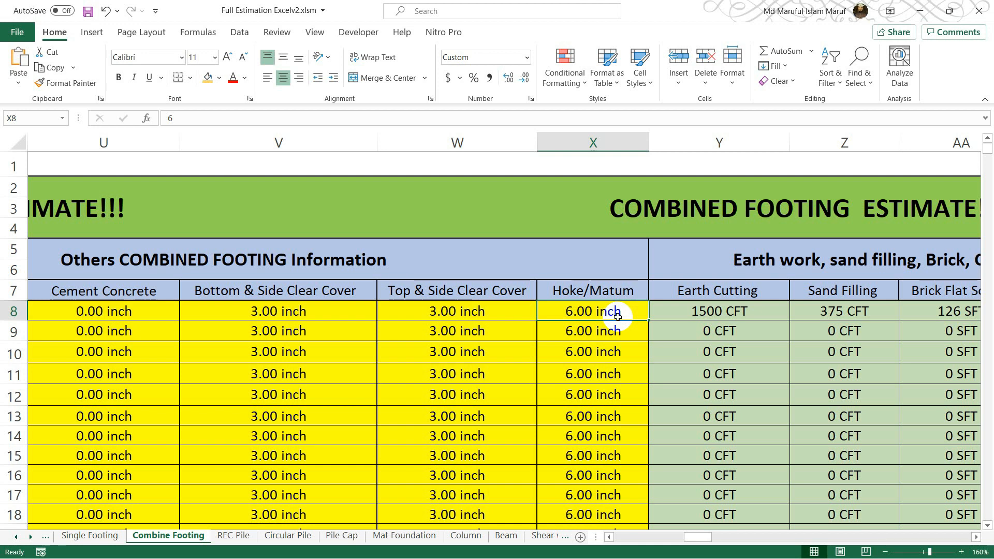
Step: Look over the calculated earth cutting and sand filling cells of footing F1
{"action": "key", "text": "Right"}
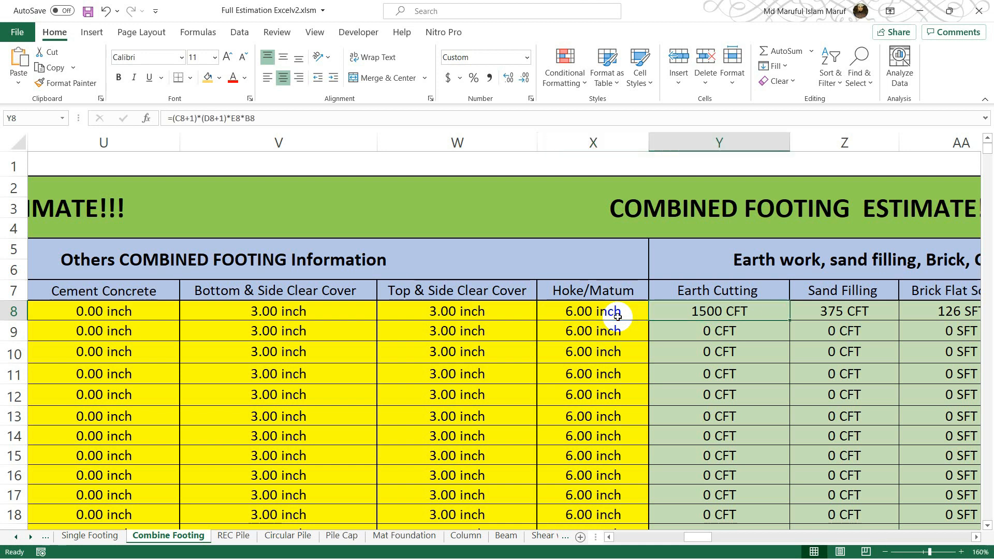
{"action": "key", "text": "Right"}
{"action": "key", "text": "Right"}
{"action": "key", "text": "Left"}
{"action": "key", "text": "Left"}
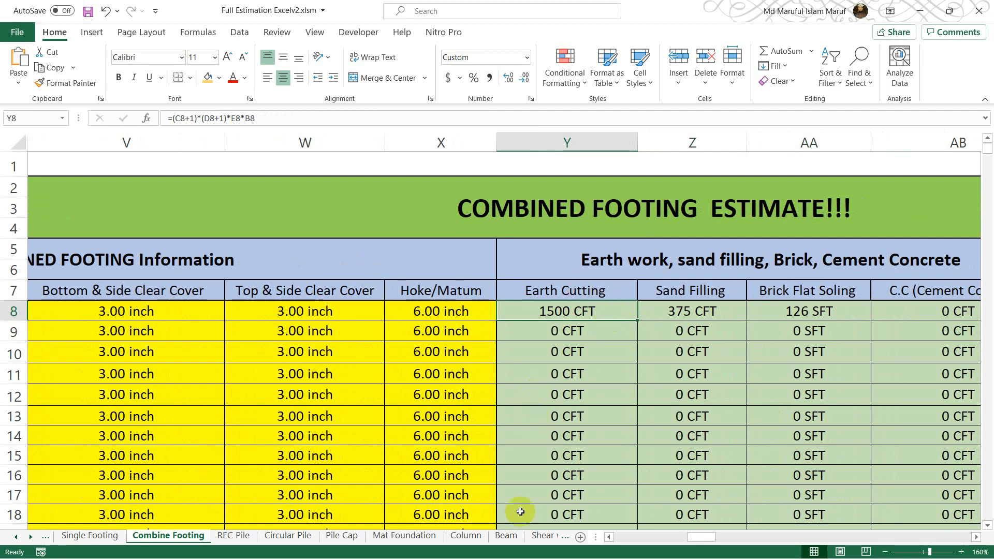
Step: Switch to tofayel g+4.dwg and examine the bent bar ends at both sides of section F9-F9
{"action": "mouse_move", "coordinate": [504, 553]}
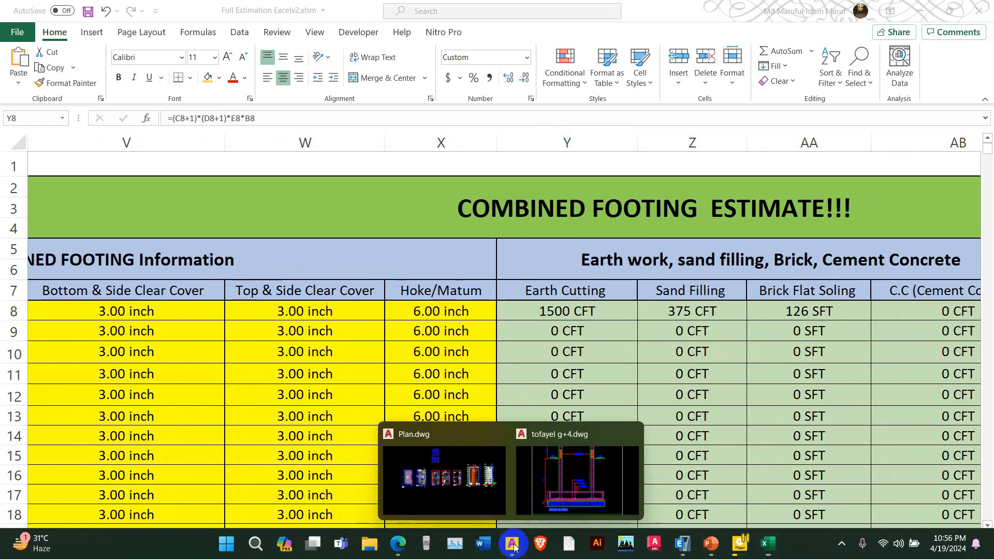
{"action": "left_click", "coordinate": [546, 479]}
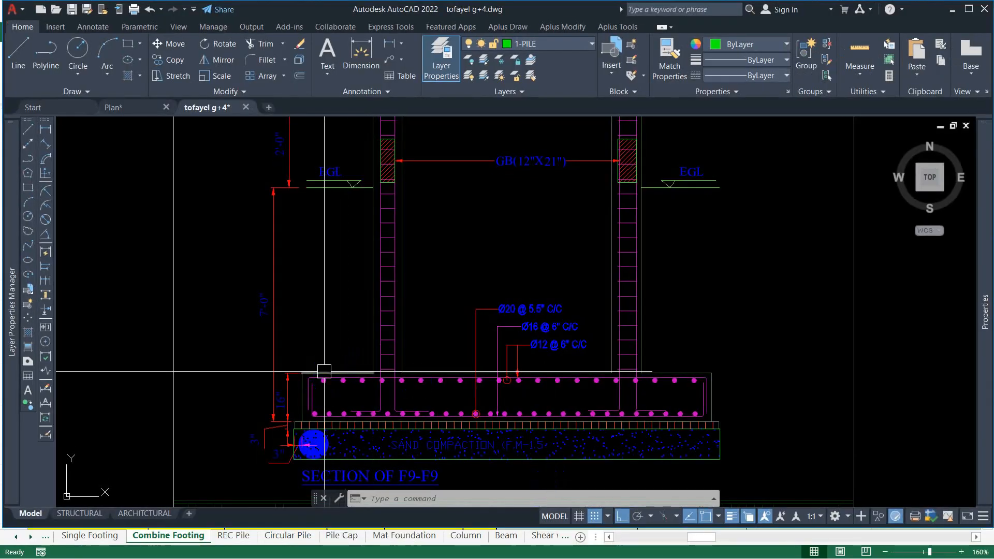
{"action": "scroll", "coordinate": [311, 440], "scroll_direction": "up", "scroll_amount": 5}
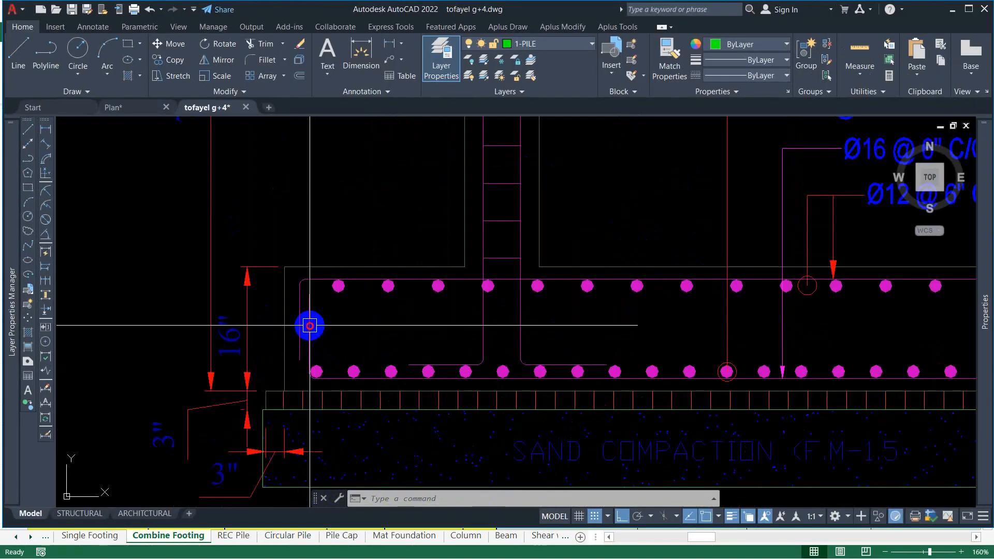
{"action": "left_click", "coordinate": [311, 327]}
{"action": "key", "text": "Escape"}
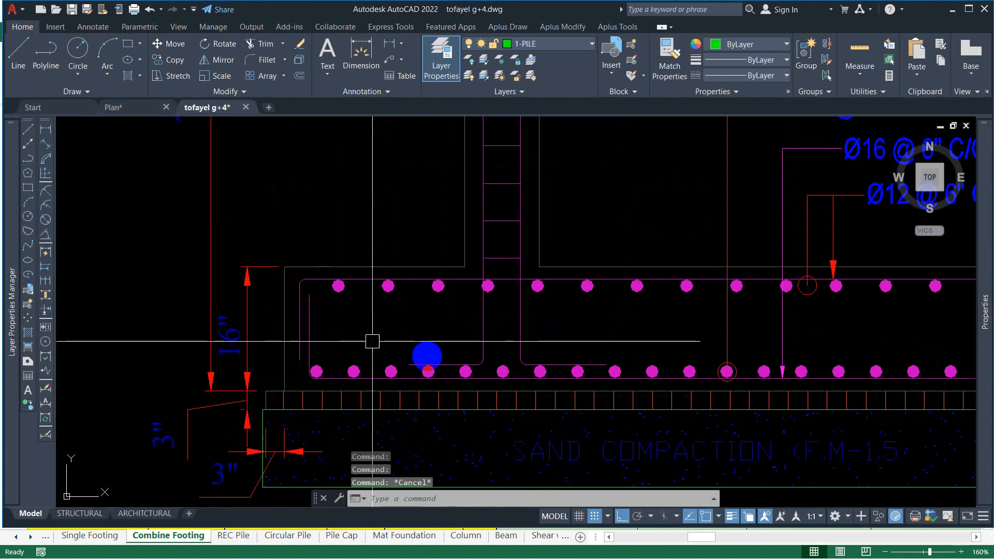
{"action": "scroll", "coordinate": [456, 347], "scroll_direction": "down", "scroll_amount": 3}
{"action": "scroll", "coordinate": [349, 342], "scroll_direction": "up", "scroll_amount": 3}
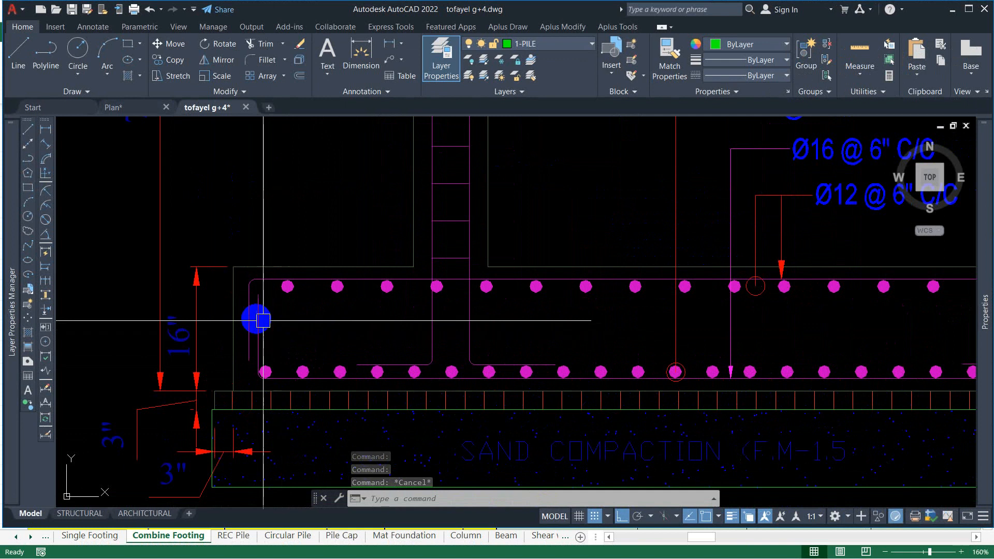
{"action": "left_click_drag", "start_coordinate": [502, 319], "coordinate": [257, 335]}
{"action": "left_click_drag", "start_coordinate": [671, 330], "coordinate": [338, 345]}
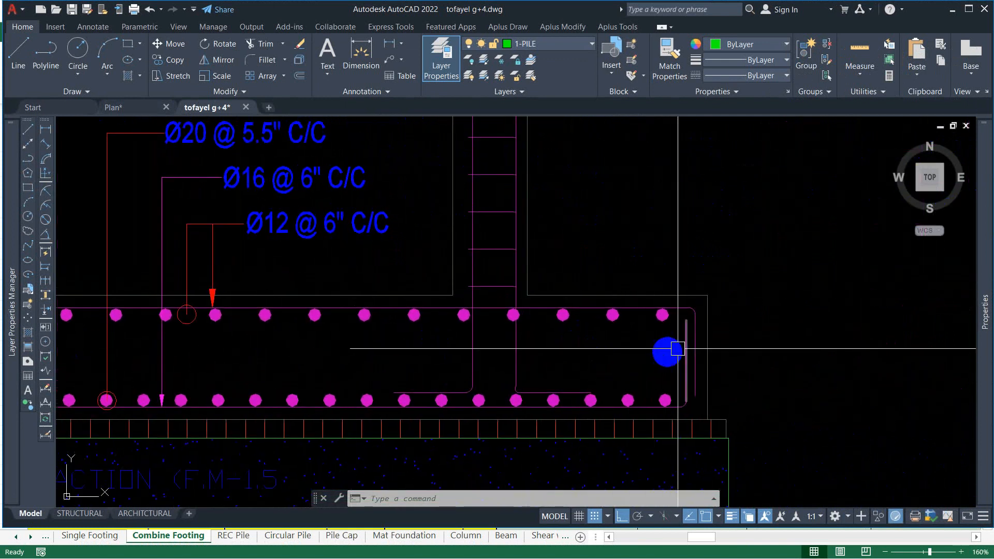
{"action": "scroll", "coordinate": [657, 342], "scroll_direction": "down", "scroll_amount": 2}
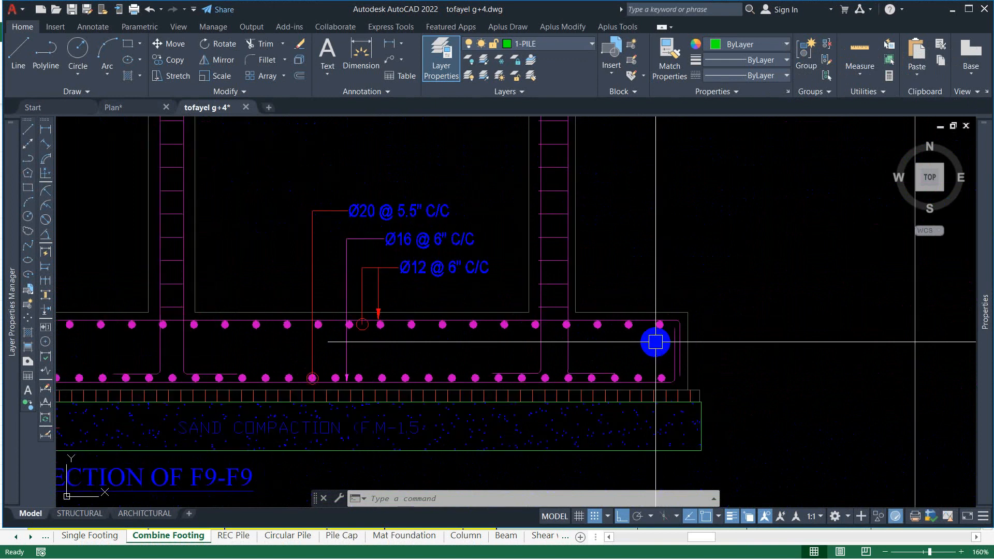
{"action": "left_click_drag", "start_coordinate": [472, 348], "coordinate": [744, 343]}
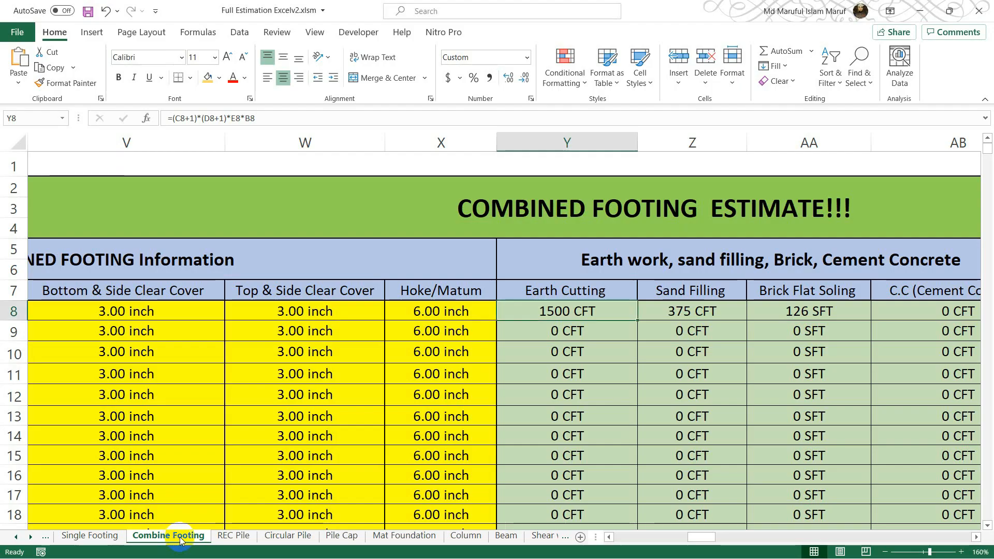
Step: Return to the Excel Combine Footing sheet and review footing F1's earth cutting, sand filling, brick flat soling and cement concrete quantities
{"action": "left_click", "coordinate": [171, 536]}
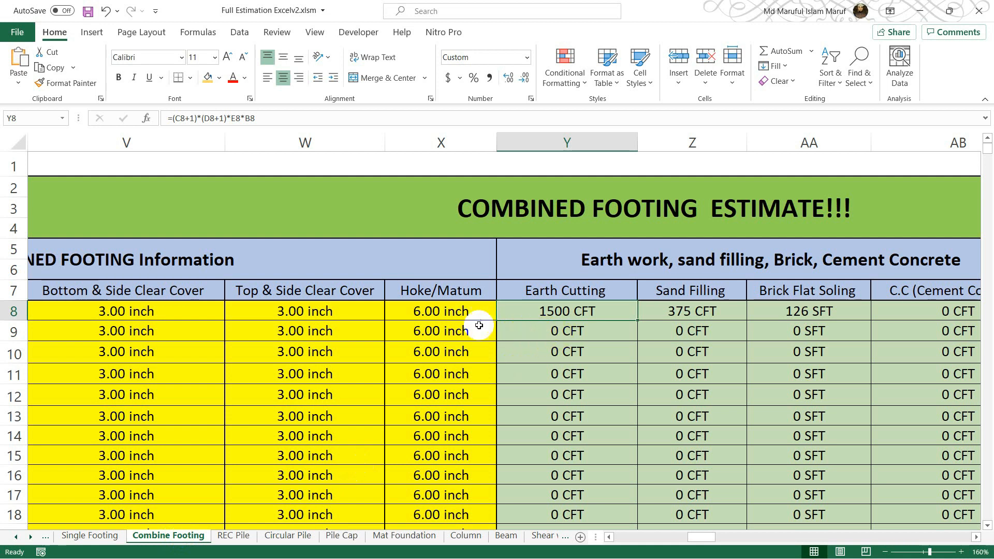
{"action": "left_click", "coordinate": [547, 332]}
{"action": "left_click", "coordinate": [556, 312]}
{"action": "key", "text": "Right"}
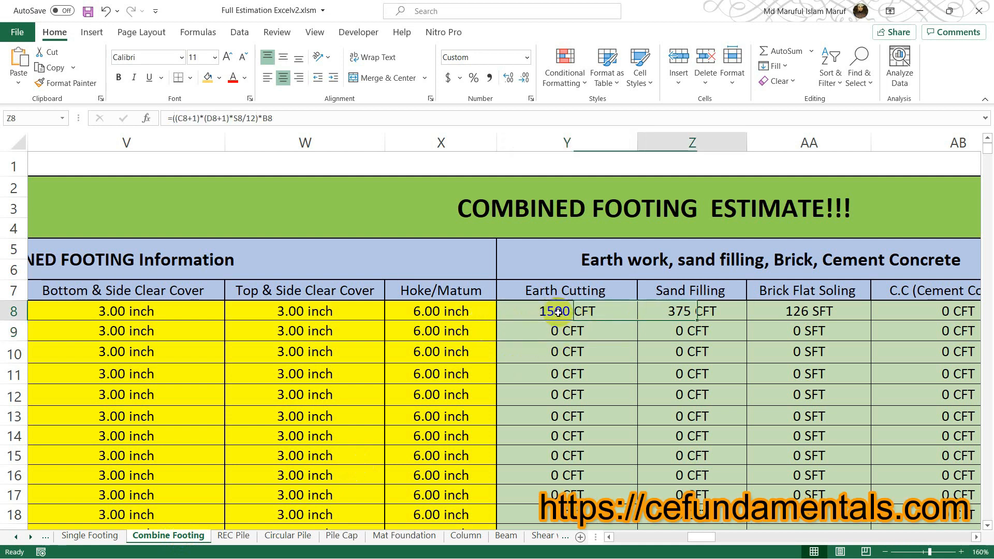
{"action": "key", "text": "Right"}
{"action": "key", "text": "Right"}
{"action": "key", "text": "Left"}
{"action": "key", "text": "Left"}
{"action": "key", "text": "Left"}
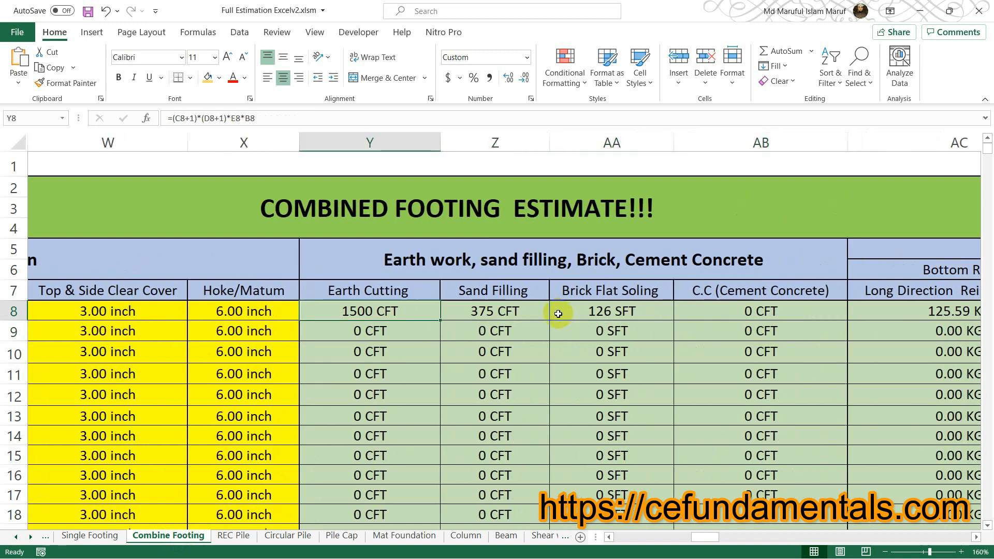
{"action": "key", "text": "Right"}
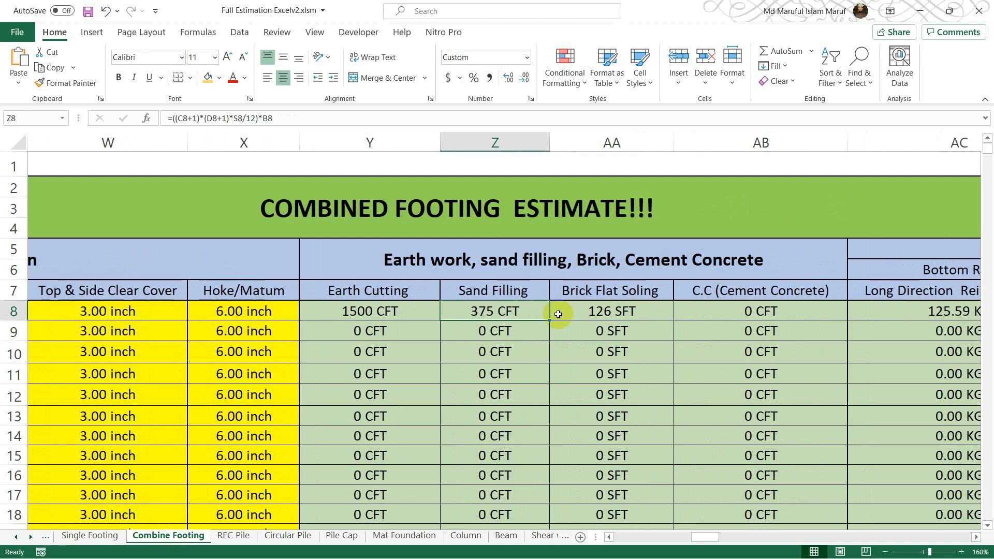
{"action": "key", "text": "Right"}
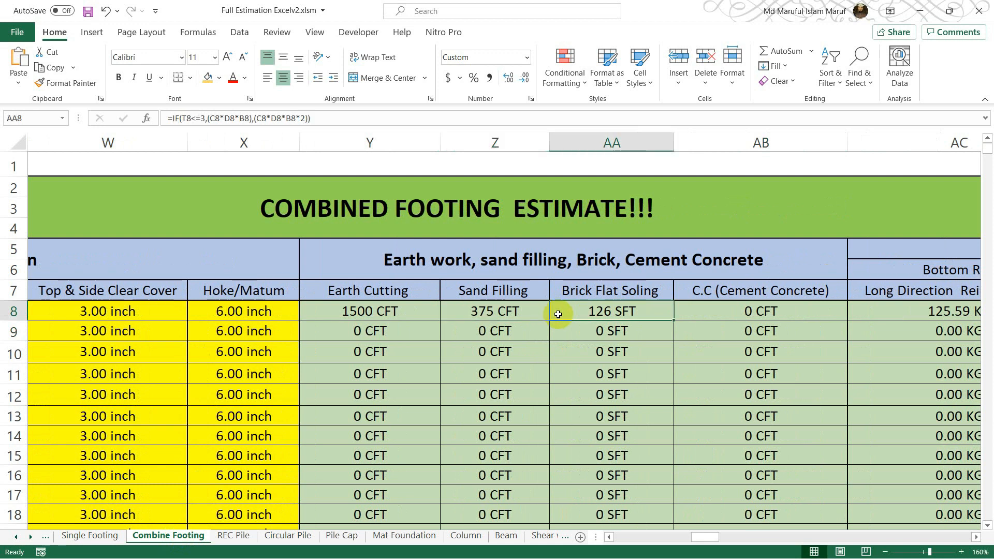
{"action": "key", "text": "Right"}
{"action": "key", "text": "Right"}
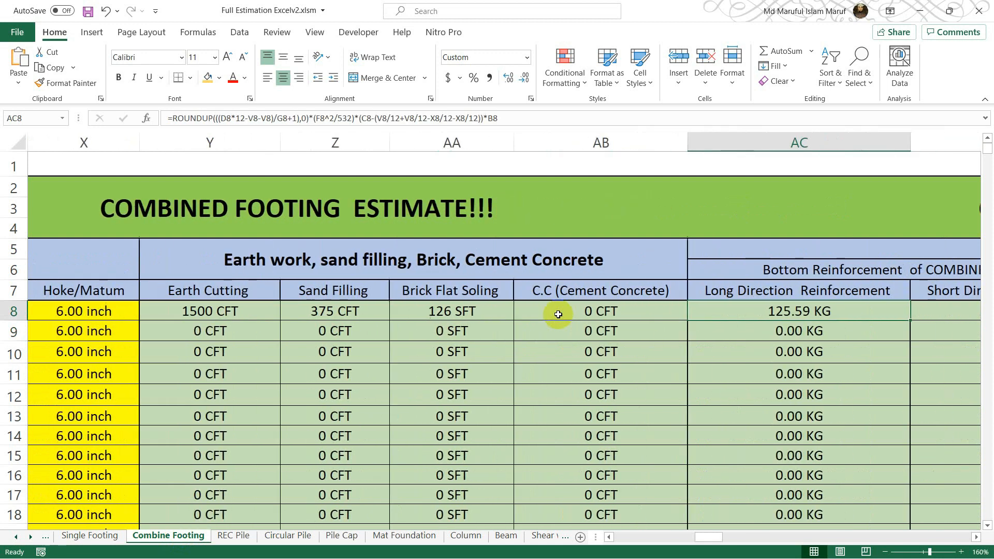
{"action": "key", "text": "Left"}
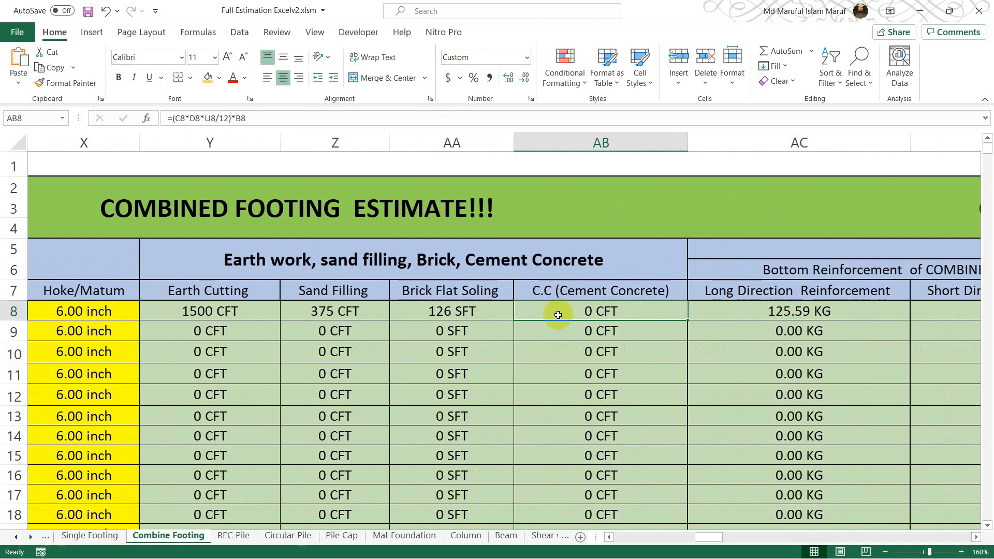
Step: Review footing F1's bottom and top reinforcement quantities and its long-side and short-side formwork quantities
{"action": "key", "text": "Right"}
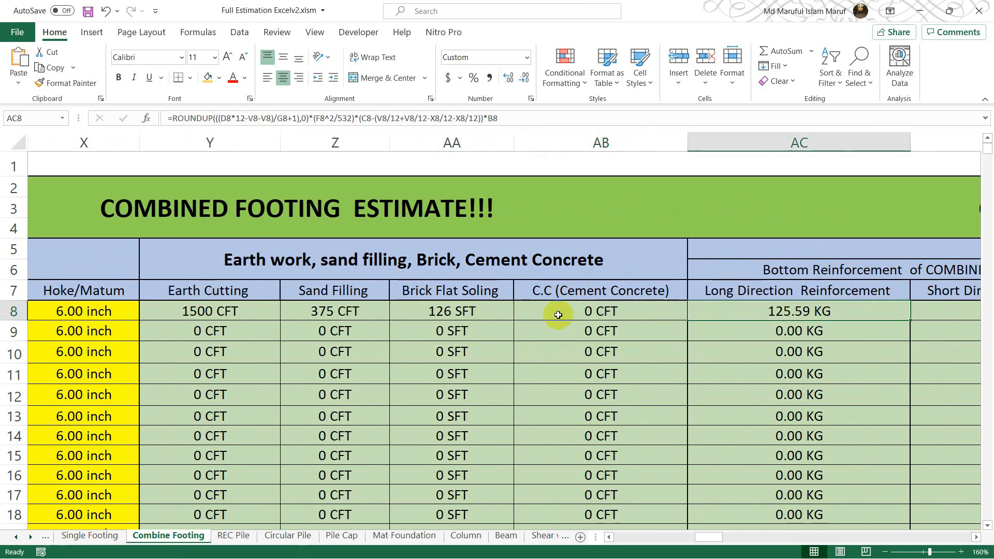
{"action": "key", "text": "Right"}
{"action": "key", "text": "Right"}
{"action": "key", "text": "Right"}
{"action": "key", "text": "Right"}
{"action": "key", "text": "Right"}
{"action": "key", "text": "Right"}
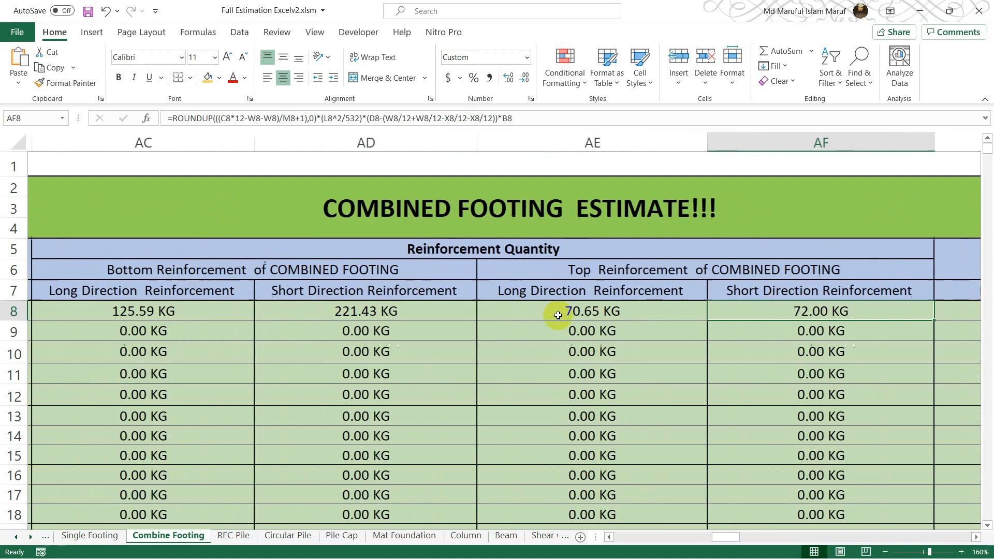
{"action": "key", "text": "Left"}
{"action": "key", "text": "Left"}
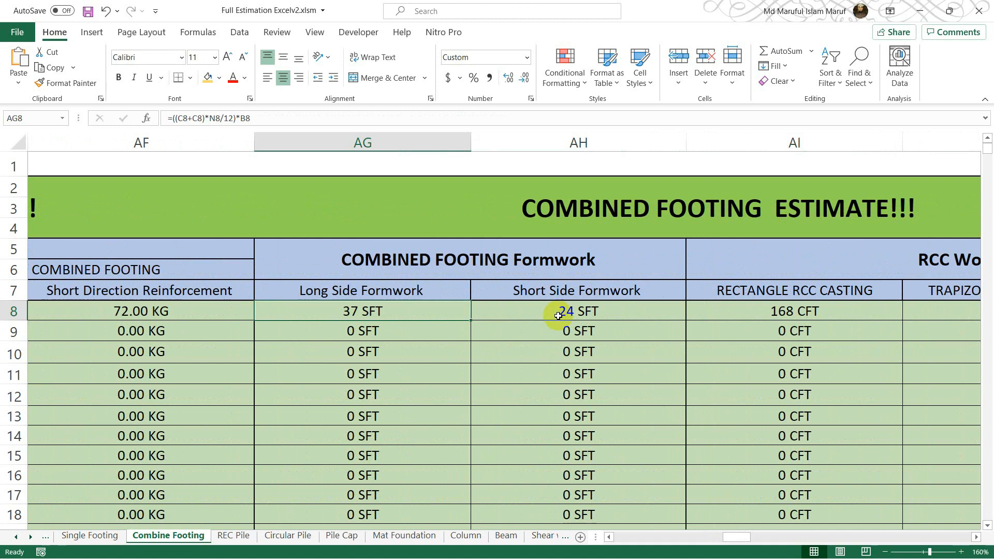
{"action": "left_click", "coordinate": [558, 316]}
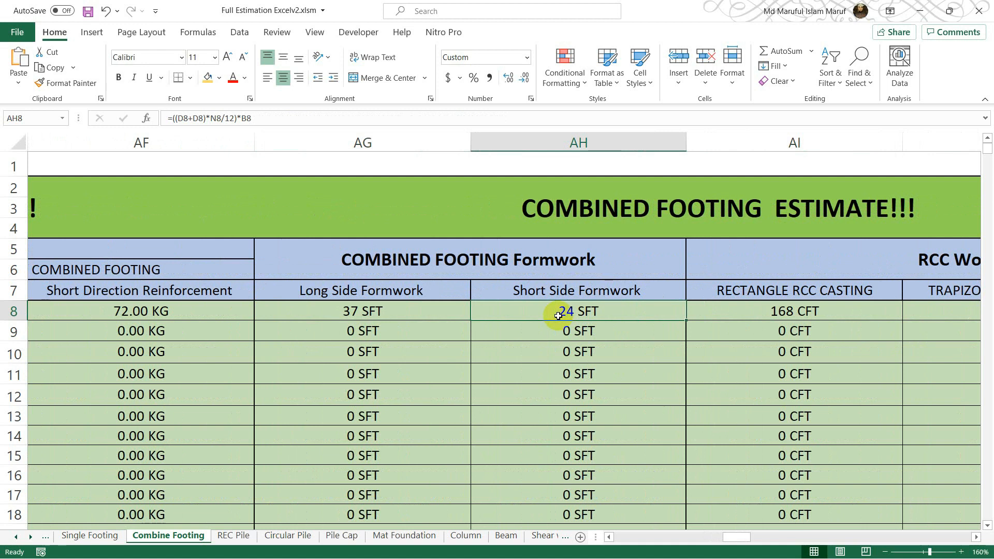
Step: Review footing F1's rectangular, trapezoidal and total RCC casting quantities and their formulas
{"action": "key", "text": "Right"}
{"action": "key", "text": "Right"}
{"action": "key", "text": "Left"}
{"action": "key", "text": "Right"}
{"action": "key", "text": "Right"}
{"action": "key", "text": "Left"}
{"action": "key", "text": "Left"}
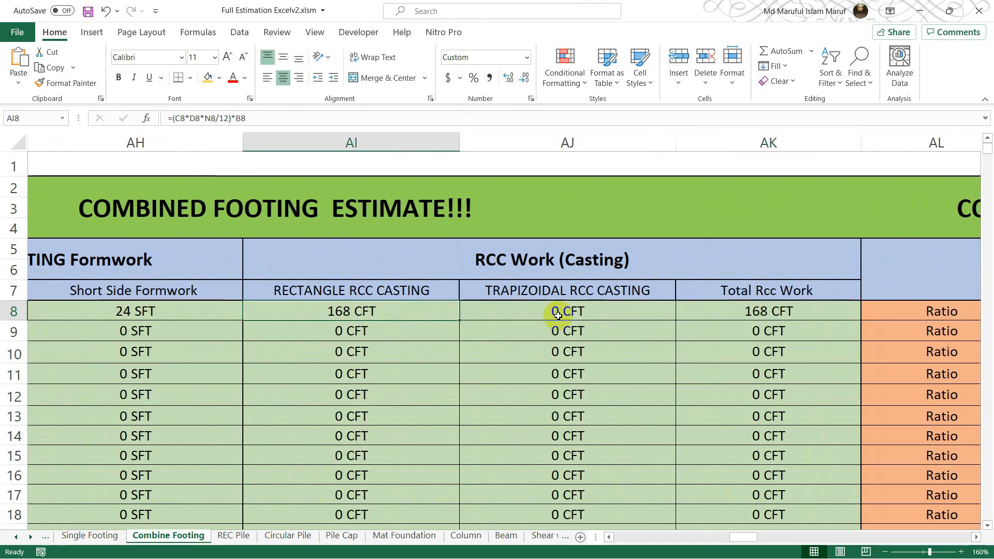
{"action": "key", "text": "Right"}
{"action": "key", "text": "Left"}
{"action": "key", "text": "Right"}
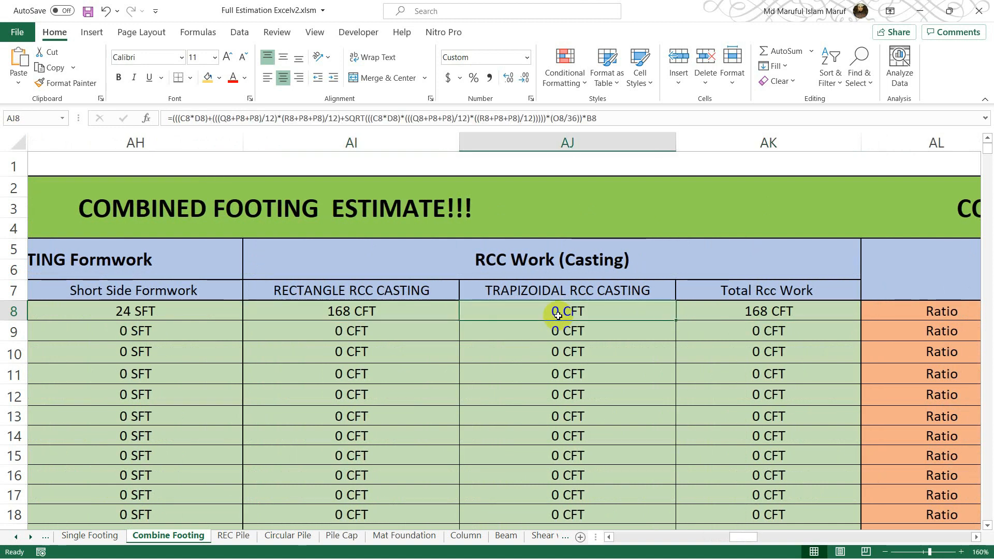
{"action": "key", "text": "Right"}
{"action": "key", "text": "Right"}
{"action": "key", "text": "Left"}
{"action": "key", "text": "Left"}
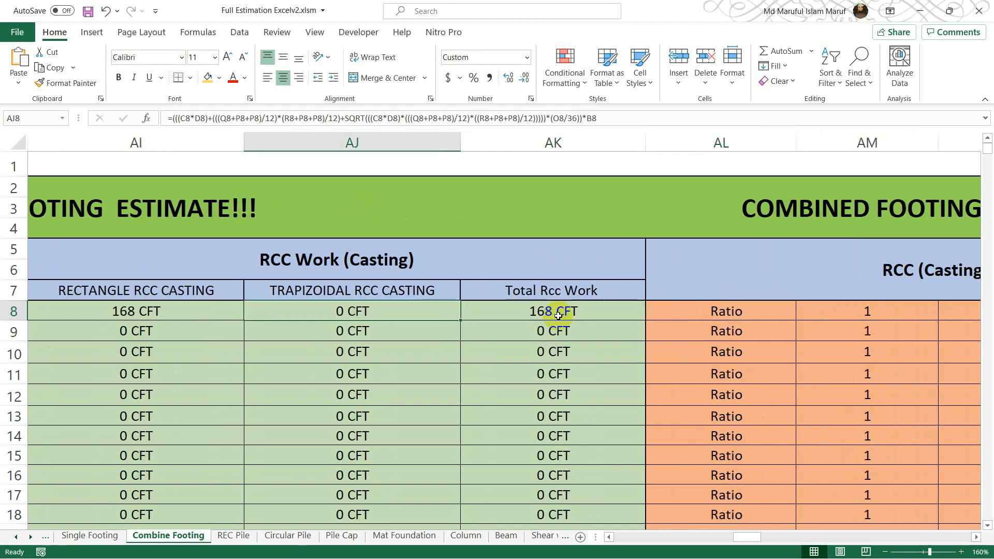
{"action": "key", "text": "Left"}
{"action": "key", "text": "Right"}
{"action": "key", "text": "Right"}
Step: Check the RCC casting ratio values of footing F1 and the sum of the ratio parts
{"action": "key", "text": "Right"}
{"action": "key", "text": "Right"}
{"action": "key", "text": "Right"}
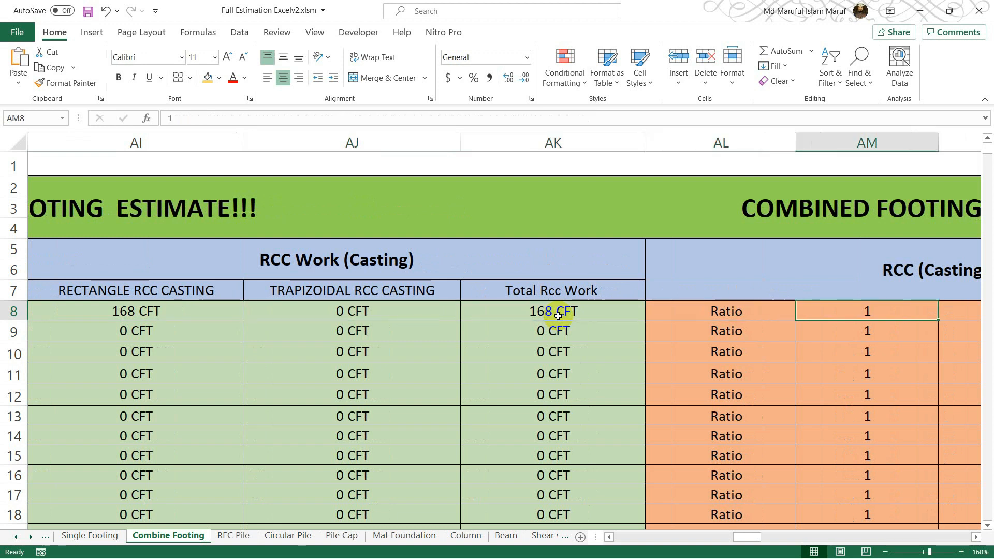
{"action": "key", "text": "Right"}
{"action": "key", "text": "Left"}
{"action": "key", "text": "Left"}
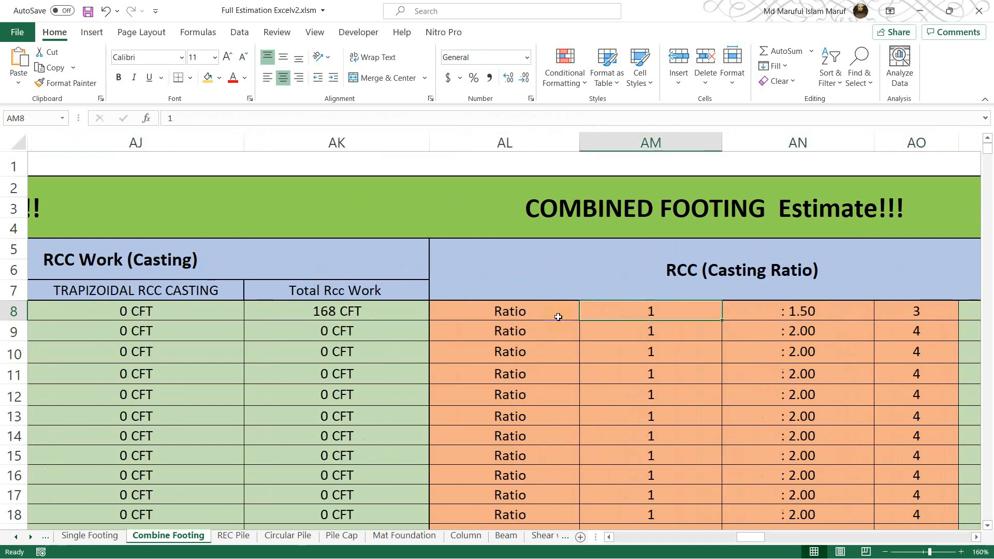
{"action": "key", "text": "Right"}
{"action": "key", "text": "Right"}
{"action": "key", "text": "Right"}
{"action": "key", "text": "Left"}
{"action": "key", "text": "Left"}
{"action": "key", "text": "Right"}
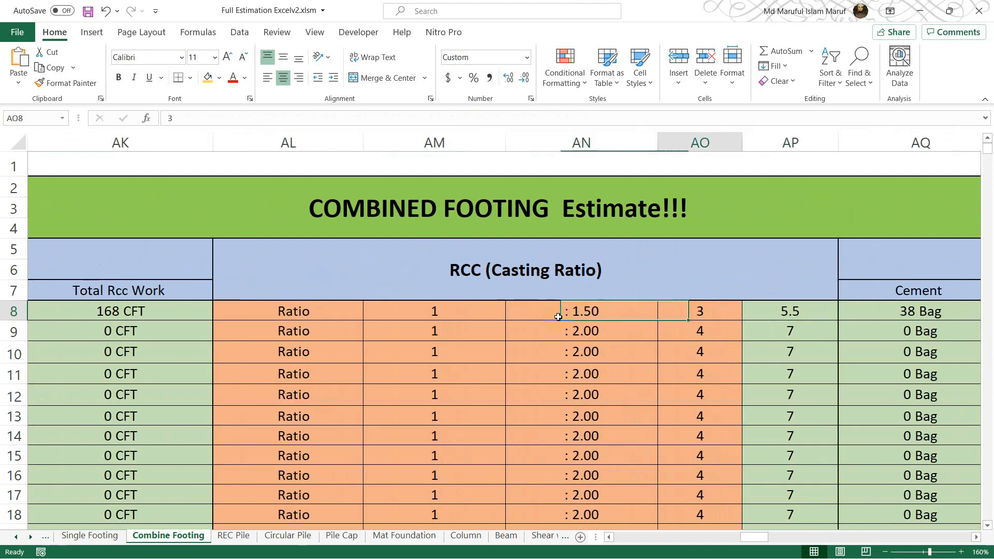
{"action": "key", "text": "Right"}
{"action": "key", "text": "Right"}
{"action": "key", "text": "Right"}
{"action": "key", "text": "Left"}
{"action": "key", "text": "Left"}
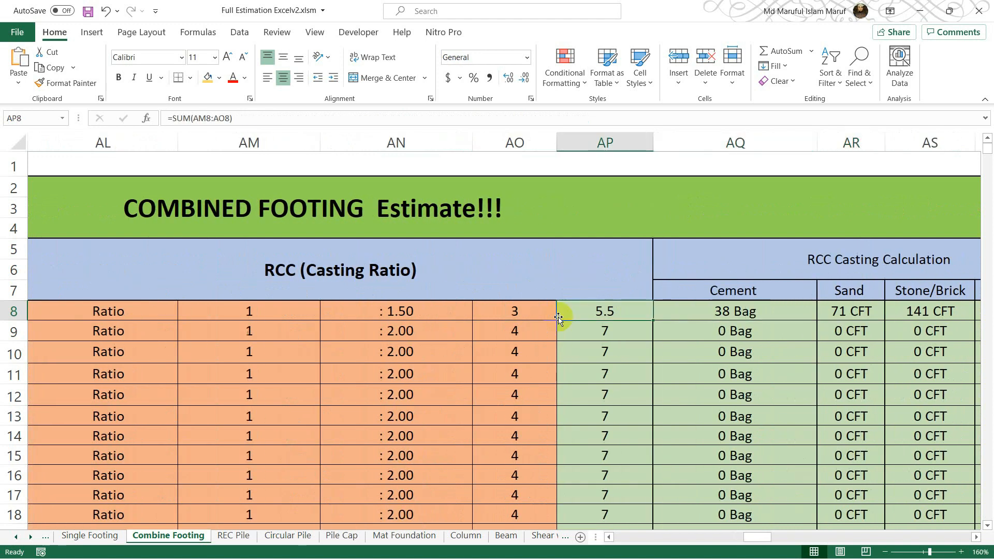
Step: Review footing F1's cement, sand, stone/brick and brick chips quantities in the RCC Casting Calculation
{"action": "key", "text": "Right"}
{"action": "key", "text": "Right"}
{"action": "key", "text": "Right"}
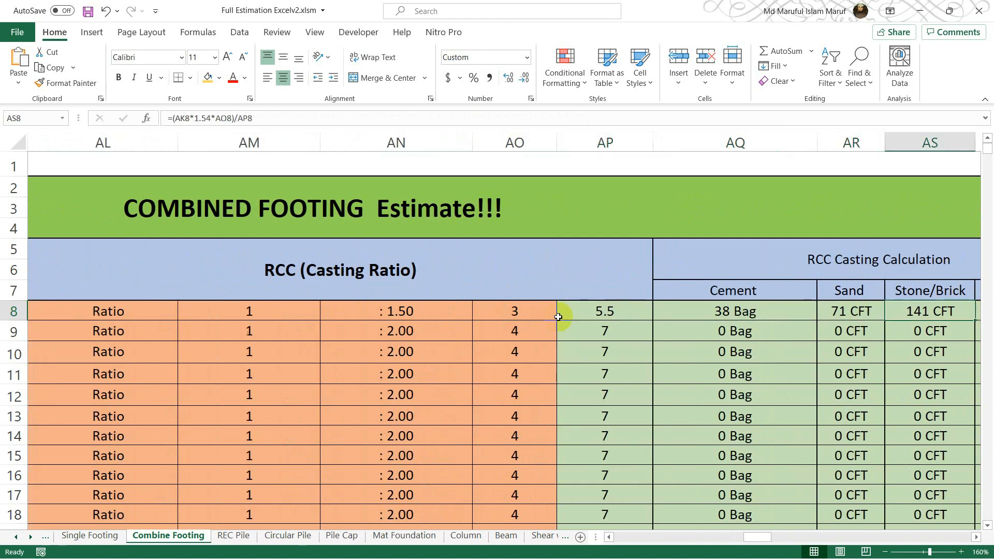
{"action": "key", "text": "Right"}
{"action": "key", "text": "Left"}
{"action": "key", "text": "Left"}
{"action": "key", "text": "Left"}
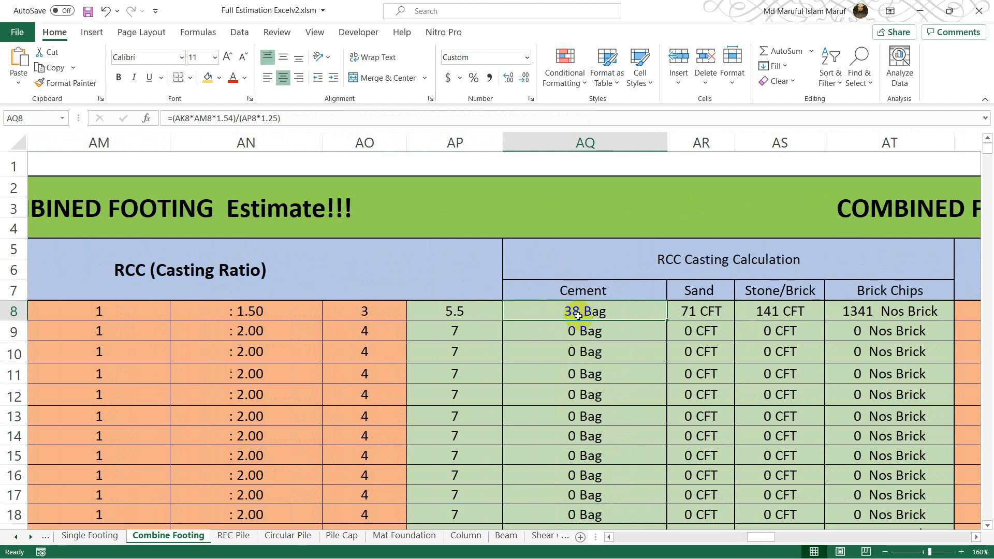
{"action": "left_click", "coordinate": [687, 311]}
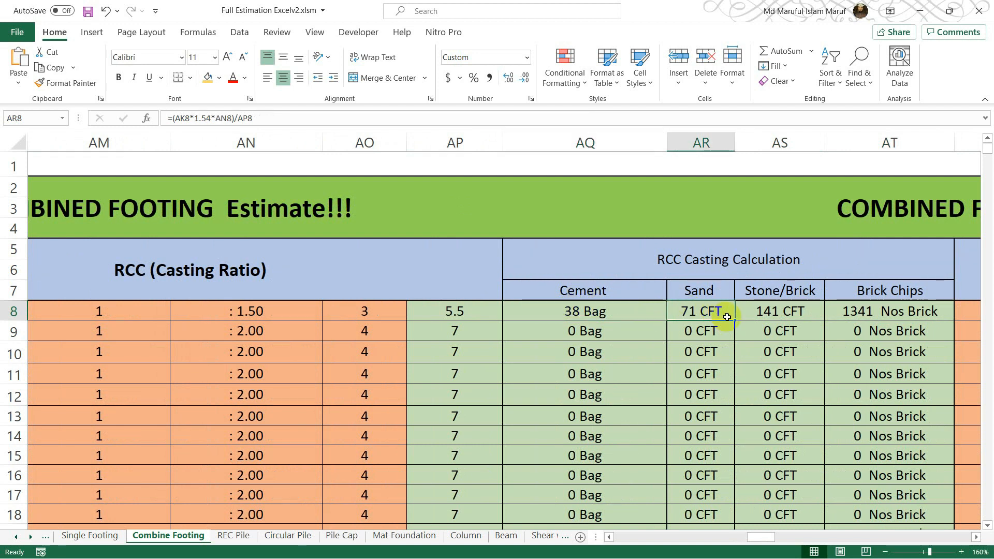
{"action": "left_click", "coordinate": [767, 314]}
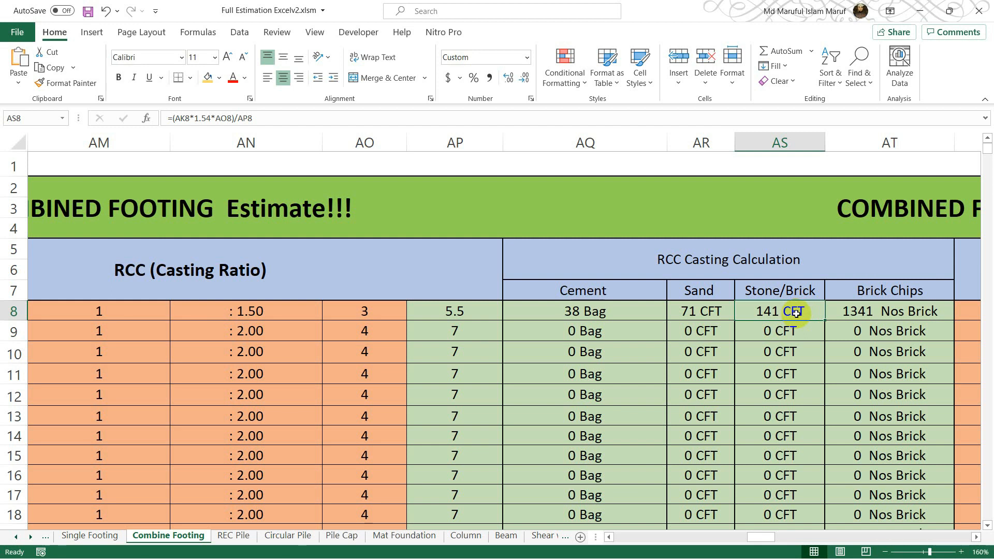
{"action": "key", "text": "Right"}
{"action": "scroll", "coordinate": [796, 313], "scroll_direction": "right", "scroll_amount": 1}
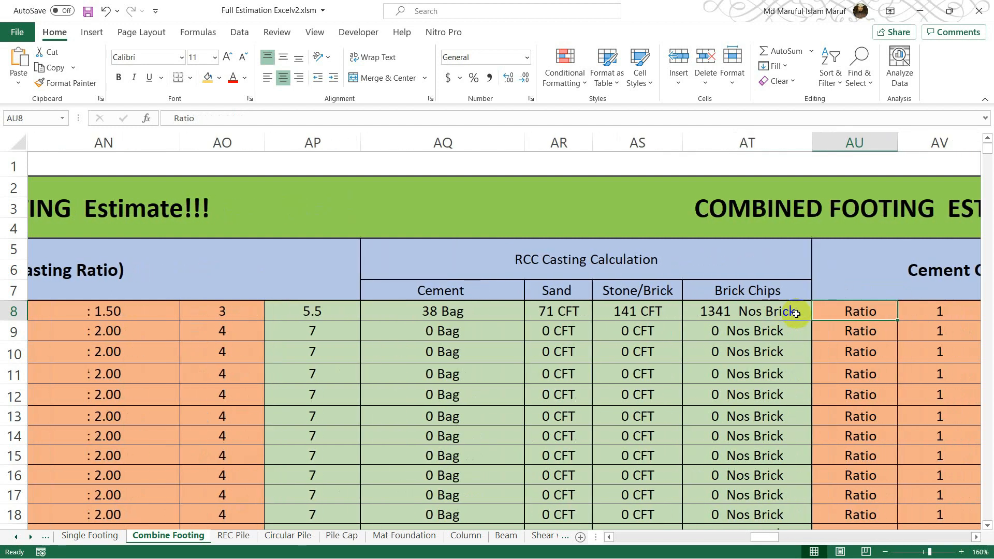
{"action": "key", "text": "Left"}
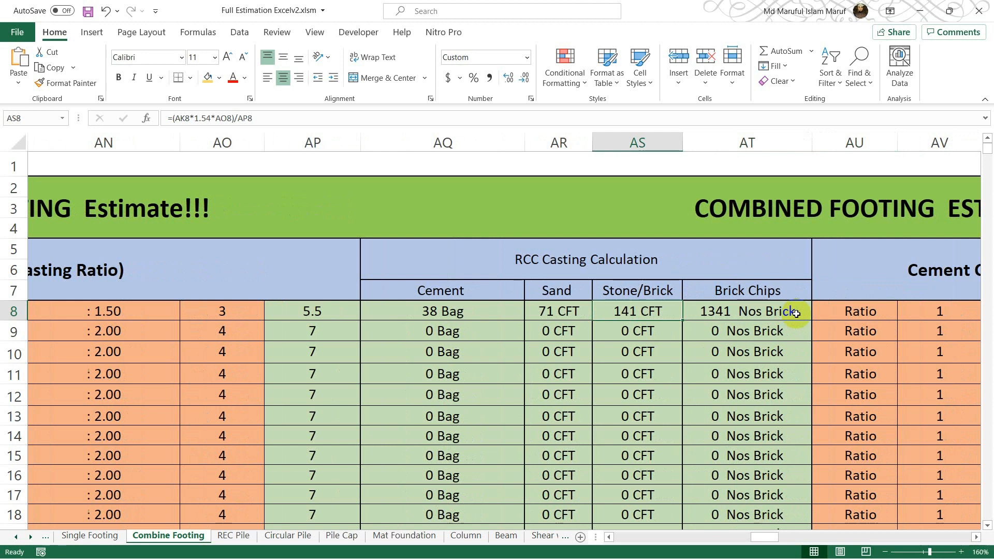
{"action": "left_click", "coordinate": [796, 313]}
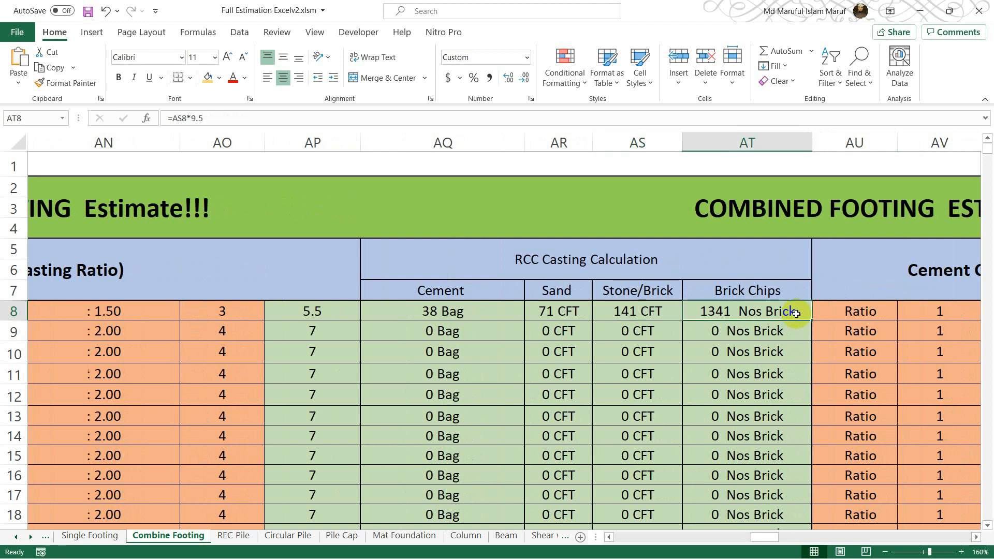
Step: Look over footing F1's Cement Concrete (C.C) ratio and its C.C casting calculation quantities
{"action": "key", "text": "Right"}
{"action": "key", "text": "Right"}
{"action": "key", "text": "Left"}
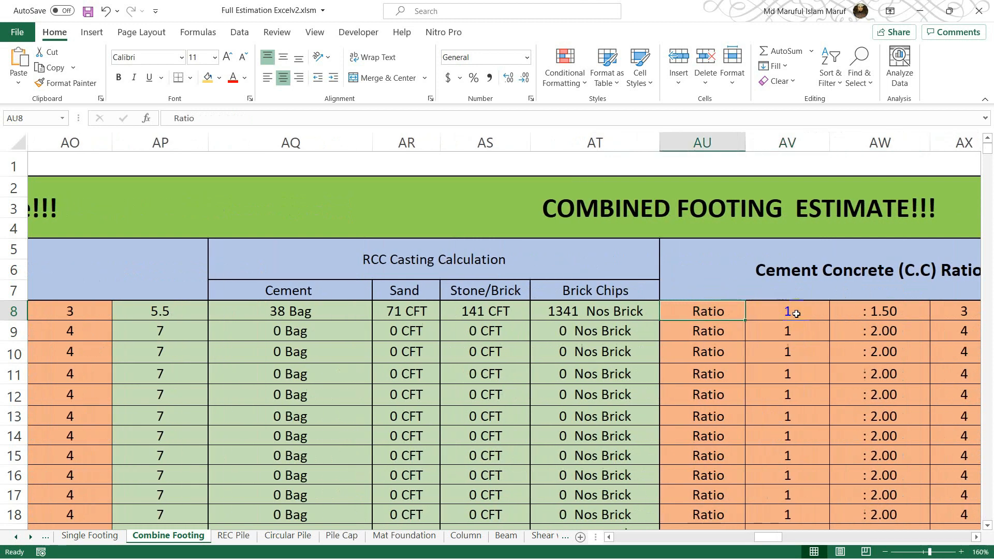
{"action": "key", "text": "Left"}
{"action": "key", "text": "Right"}
{"action": "key", "text": "Right"}
{"action": "key", "text": "Right"}
{"action": "key", "text": "Right"}
{"action": "key", "text": "Right"}
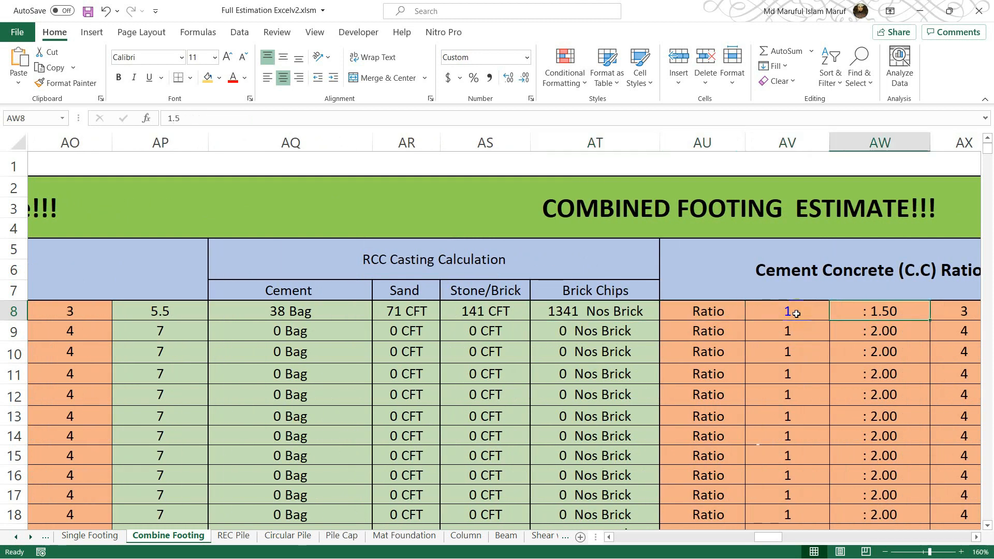
{"action": "key", "text": "Right"}
{"action": "key", "text": "Right"}
{"action": "key", "text": "Right"}
{"action": "key", "text": "Right"}
{"action": "key", "text": "Right"}
{"action": "key", "text": "Right"}
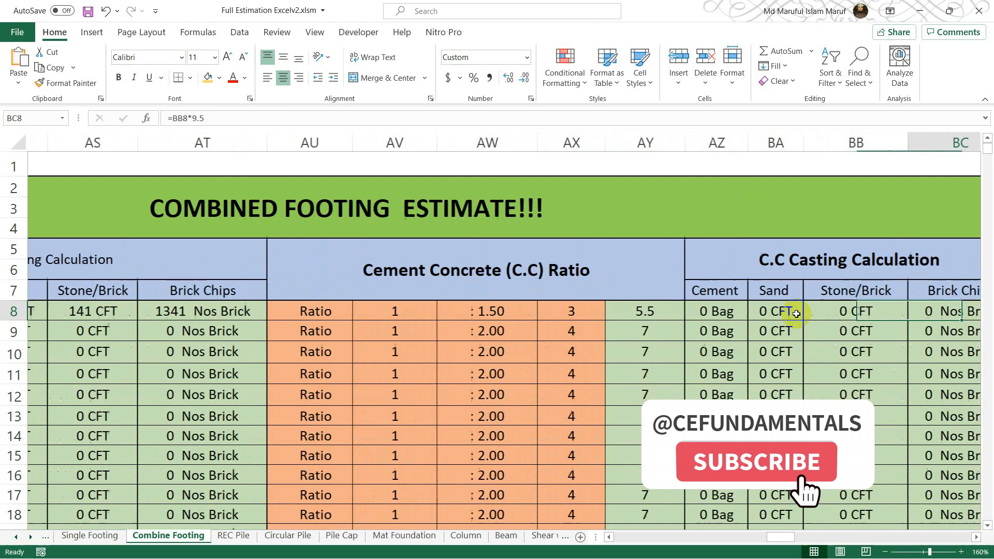
Step: Return along row 8 to footing F1's type cell A8 at the start of the estimate
{"action": "key", "text": "Left"}
{"action": "key", "text": "Left"}
{"action": "key", "text": "Left"}
{"action": "key", "text": "Left"}
{"action": "key", "text": "Left"}
{"action": "key", "text": "Left"}
{"action": "key", "text": "Left"}
{"action": "key", "text": "Left"}
{"action": "key", "text": "Left"}
{"action": "key", "text": "Left"}
{"action": "key", "text": "Left"}
{"action": "key", "text": "Left"}
{"action": "key", "text": "Left"}
{"action": "key", "text": "Left"}
{"action": "key", "text": "Left"}
{"action": "key", "text": "Left"}
{"action": "key", "text": "Left"}
{"action": "key", "text": "Left"}
{"action": "key", "text": "Left"}
{"action": "key", "text": "Left"}
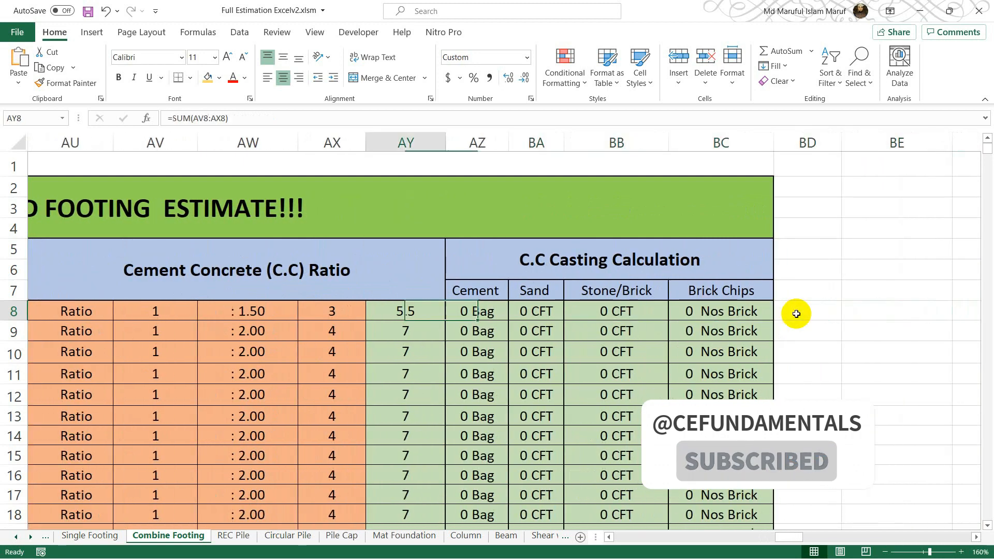
{"action": "key", "text": "Left"}
{"action": "key", "text": "Left"}
{"action": "key", "text": "Left"}
{"action": "key", "text": "Left"}
{"action": "key", "text": "Left"}
{"action": "key", "text": "Left"}
{"action": "key", "text": "Left"}
{"action": "key", "text": "Left"}
{"action": "key", "text": "Left"}
{"action": "key", "text": "Left"}
{"action": "key", "text": "Left"}
{"action": "key", "text": "Left"}
{"action": "key", "text": "Left"}
{"action": "key", "text": "Left"}
{"action": "key", "text": "Left"}
{"action": "key", "text": "Left"}
{"action": "key", "text": "Left"}
{"action": "key", "text": "Left"}
{"action": "key", "text": "Left"}
{"action": "key", "text": "Left"}
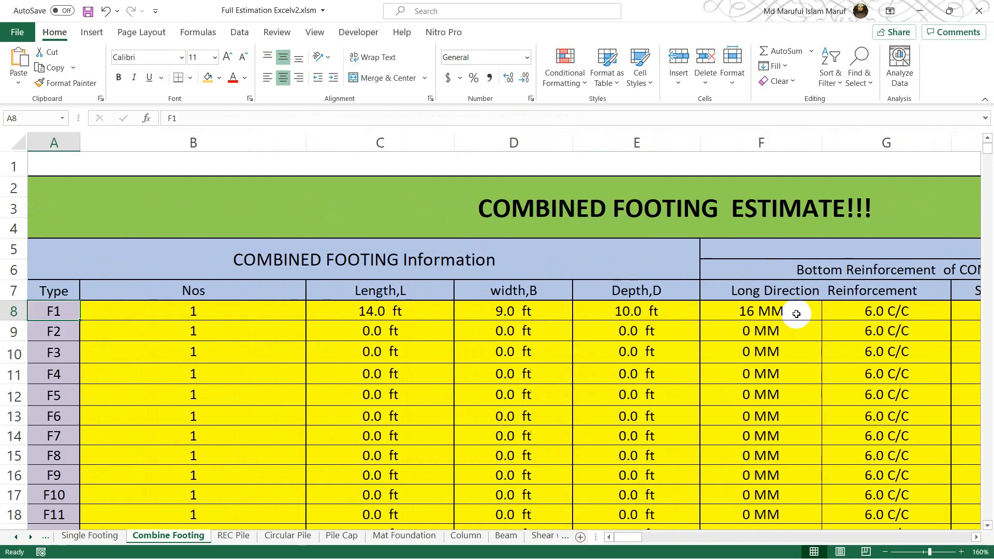
Step: Look over the cost tables below the footing list, down to the Material Current Price table
{"action": "scroll", "coordinate": [587, 339], "scroll_direction": "down", "scroll_amount": 6}
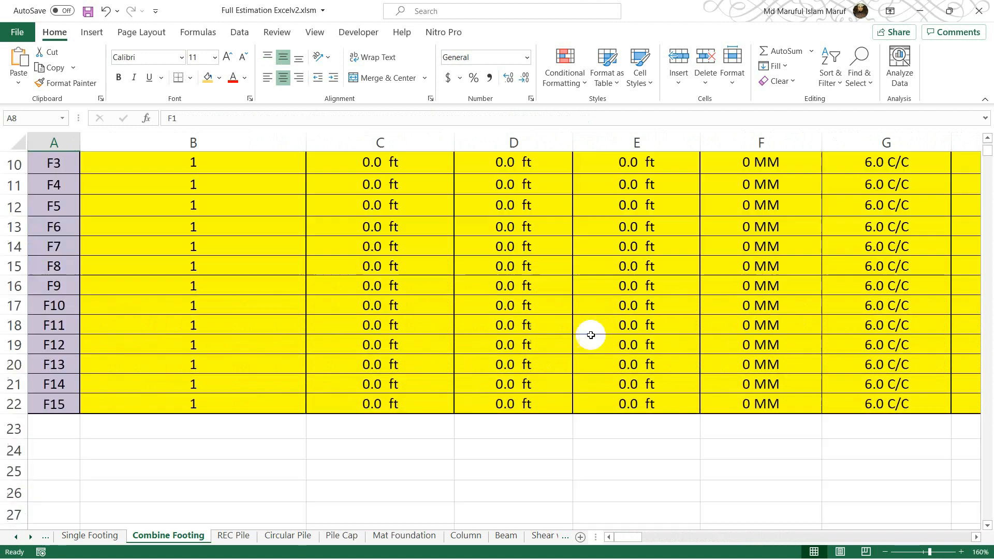
{"action": "scroll", "coordinate": [582, 342], "scroll_direction": "up", "scroll_amount": 1}
{"action": "left_click_drag", "start_coordinate": [638, 539], "coordinate": [568, 532]}
{"action": "scroll", "coordinate": [171, 351], "scroll_direction": "up", "scroll_amount": 3}
{"action": "scroll", "coordinate": [168, 349], "scroll_direction": "down", "scroll_amount": 11}
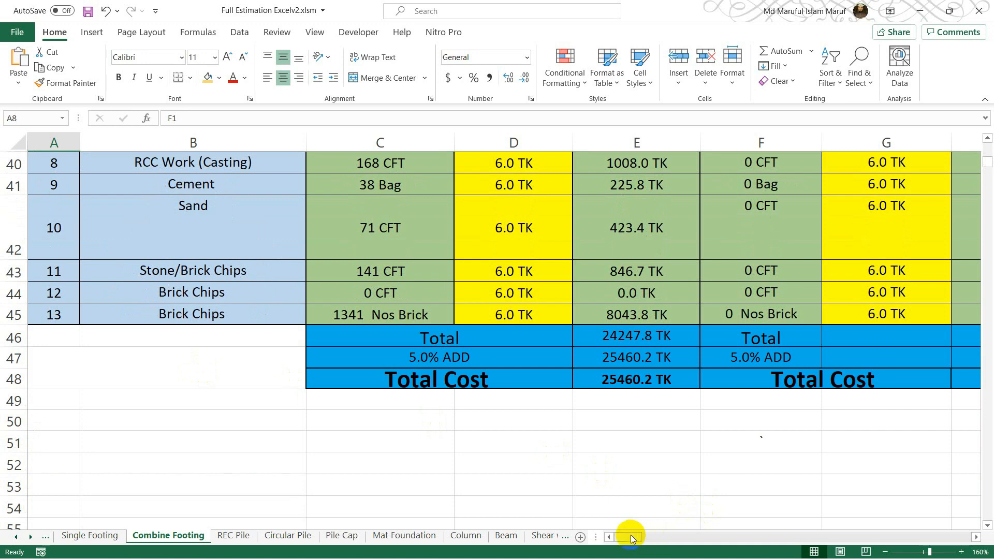
{"action": "scroll", "coordinate": [222, 360], "scroll_direction": "down", "scroll_amount": 4}
{"action": "scroll", "coordinate": [223, 357], "scroll_direction": "down", "scroll_amount": 1}
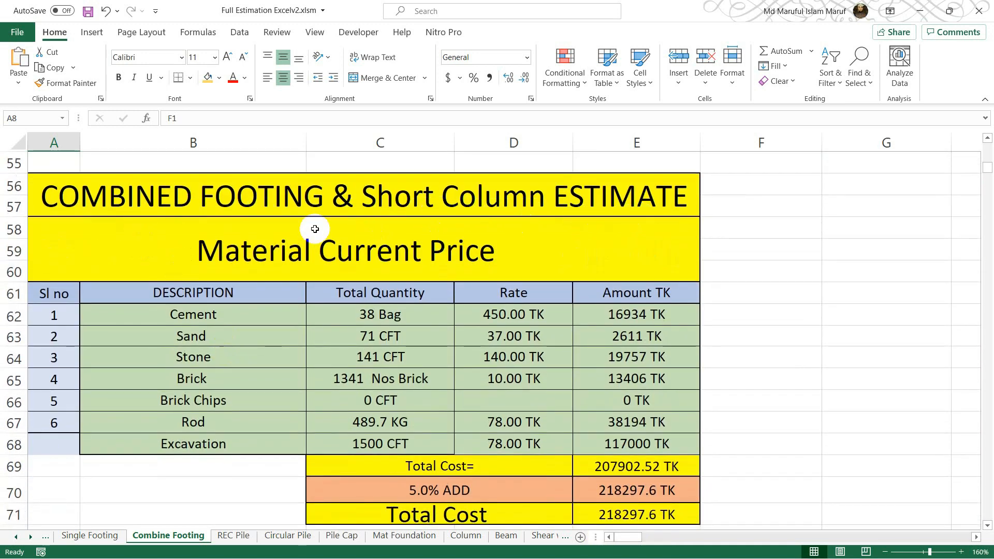
{"action": "scroll", "coordinate": [376, 237], "scroll_direction": "down", "scroll_amount": 1}
{"action": "scroll", "coordinate": [374, 228], "scroll_direction": "up", "scroll_amount": 1}
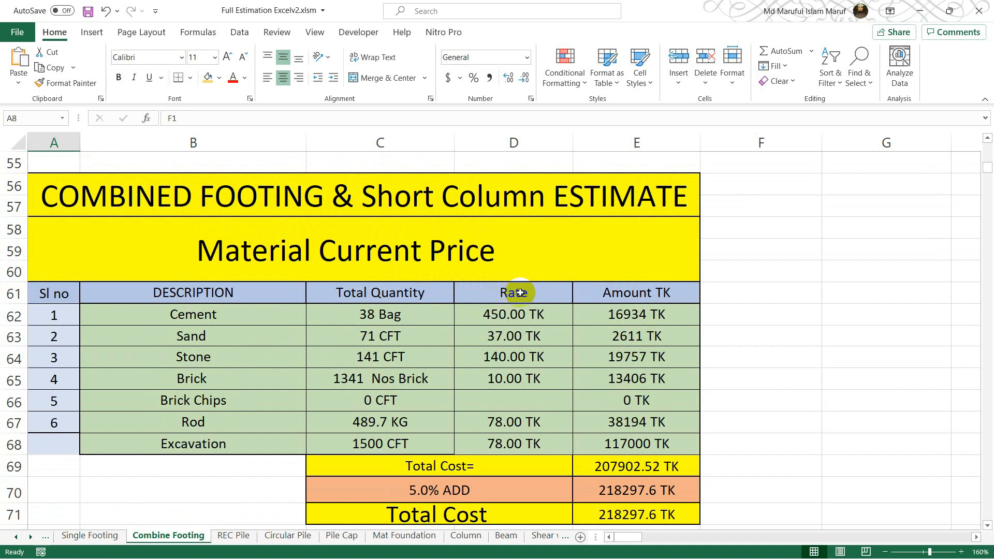
Step: Set the cement rate in the Material Current Price table to 520 TK and check the cement amount
{"action": "left_click", "coordinate": [270, 316]}
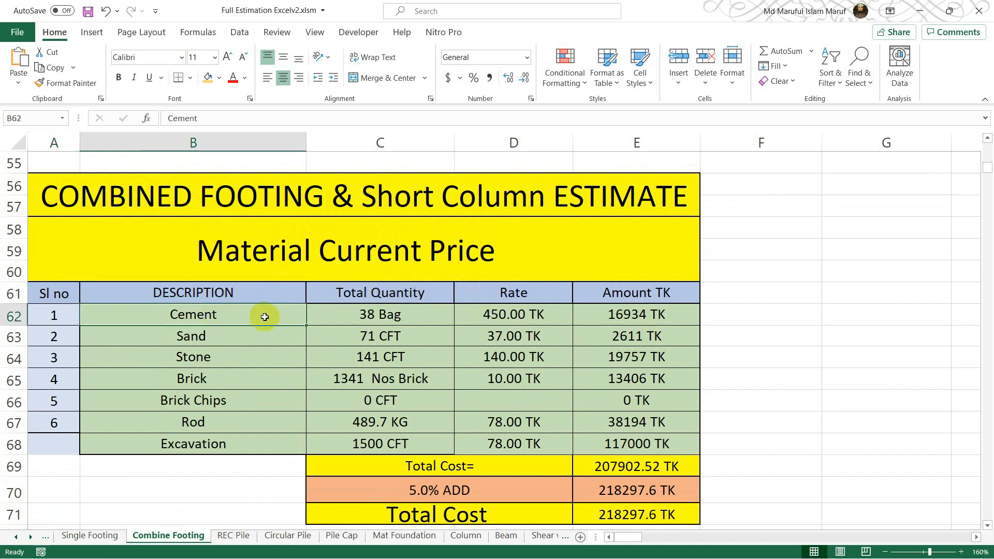
{"action": "left_click", "coordinate": [400, 316]}
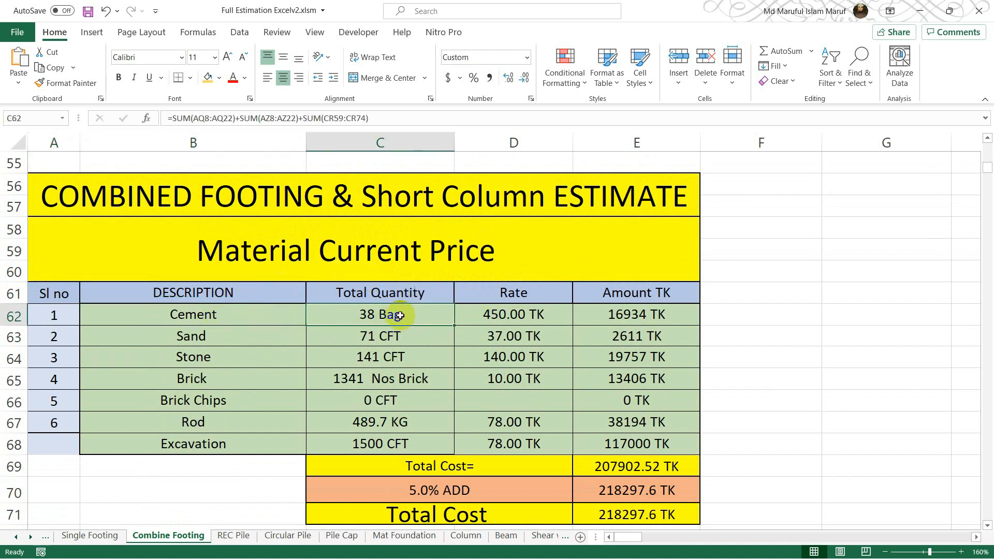
{"action": "left_click", "coordinate": [521, 319]}
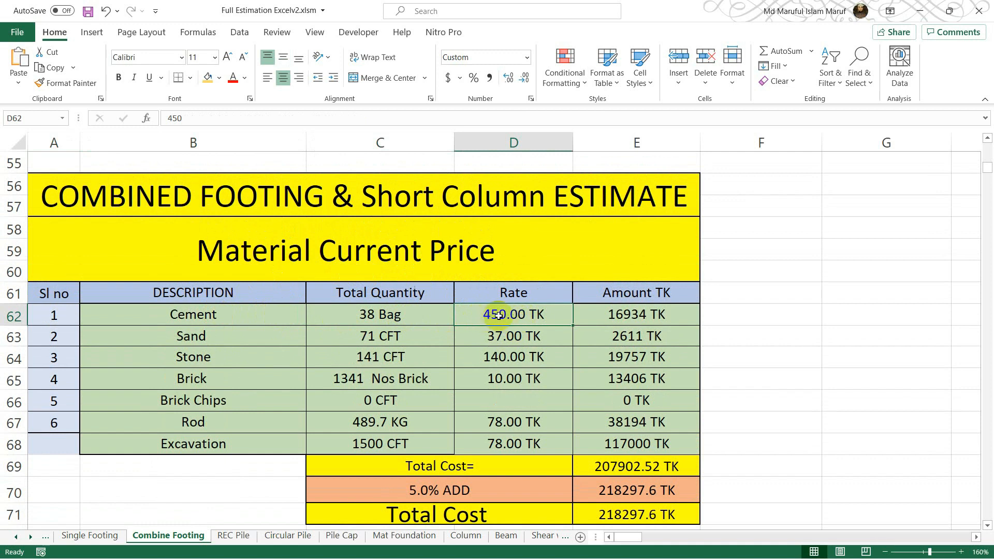
{"action": "type", "text": "520"}
{"action": "key", "text": "Return"}
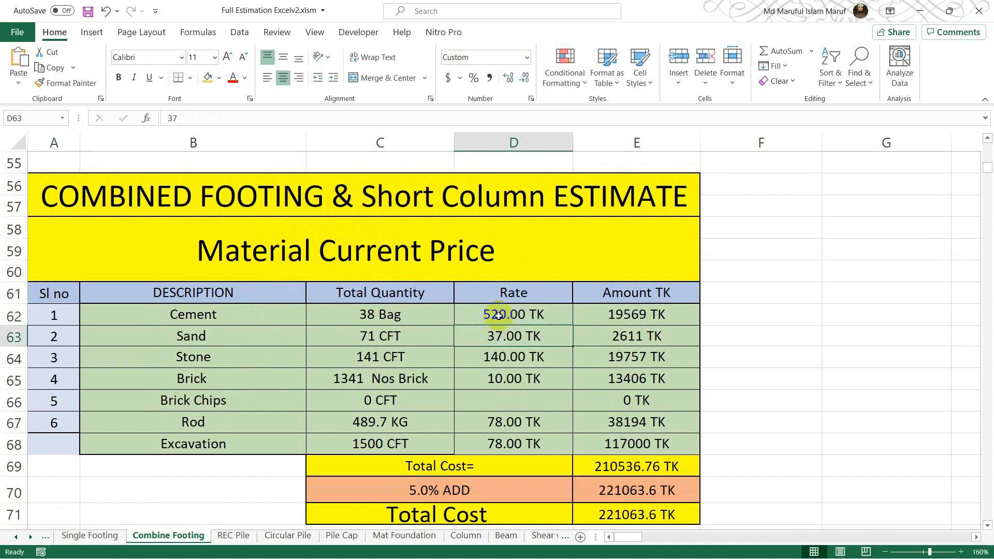
{"action": "left_click", "coordinate": [627, 314]}
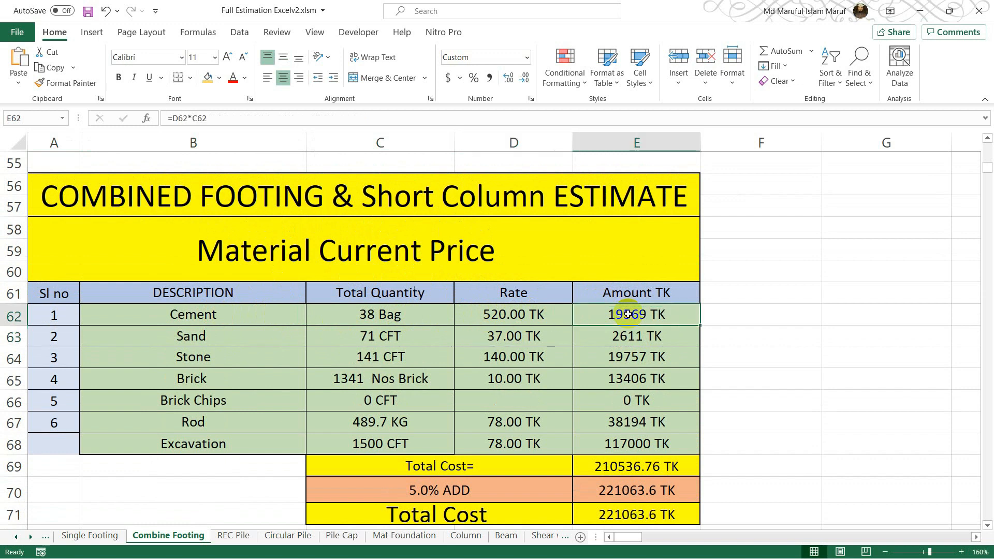
Step: Check sand's total quantity and rate and the total cost rows of the Material Current Price table
{"action": "left_click", "coordinate": [400, 330]}
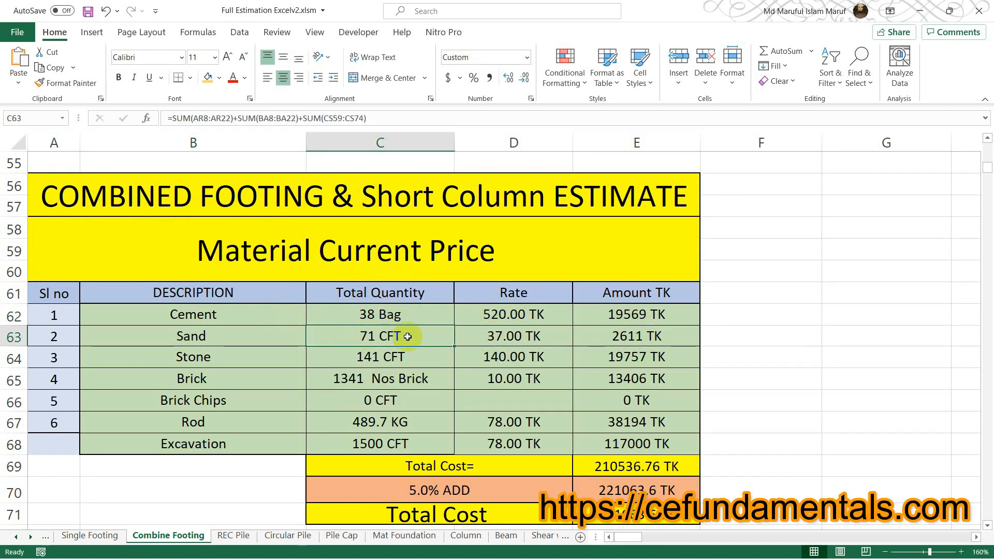
{"action": "left_click", "coordinate": [501, 342]}
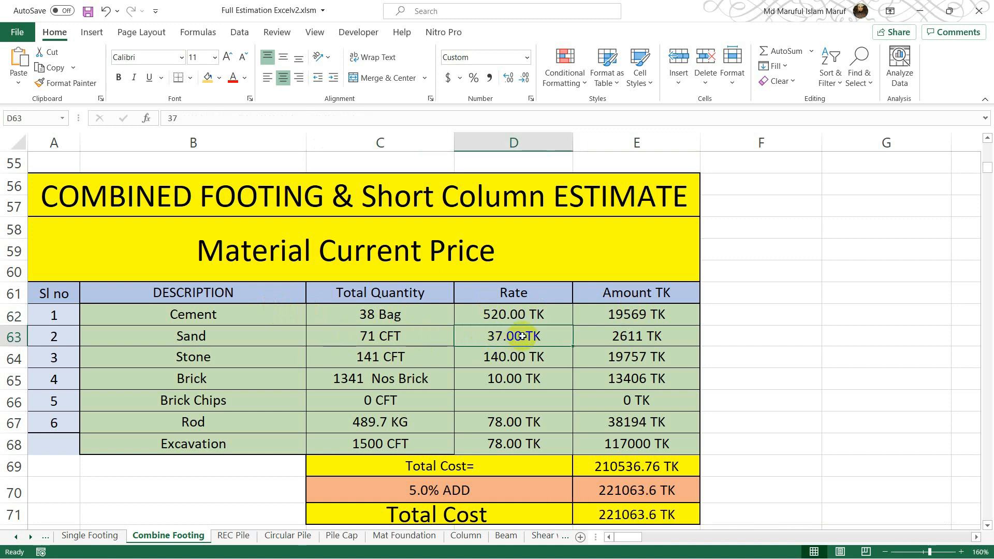
{"action": "scroll", "coordinate": [527, 336], "scroll_direction": "down", "scroll_amount": 1}
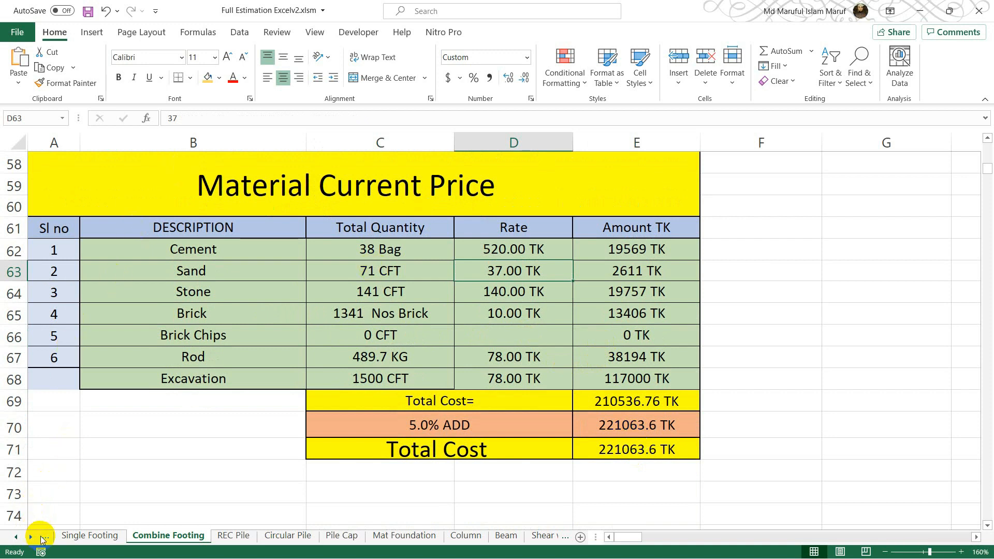
Step: Open the Overview sheet and review its earth excavation and RCC quantity summary
{"action": "left_click", "coordinate": [16, 537]}
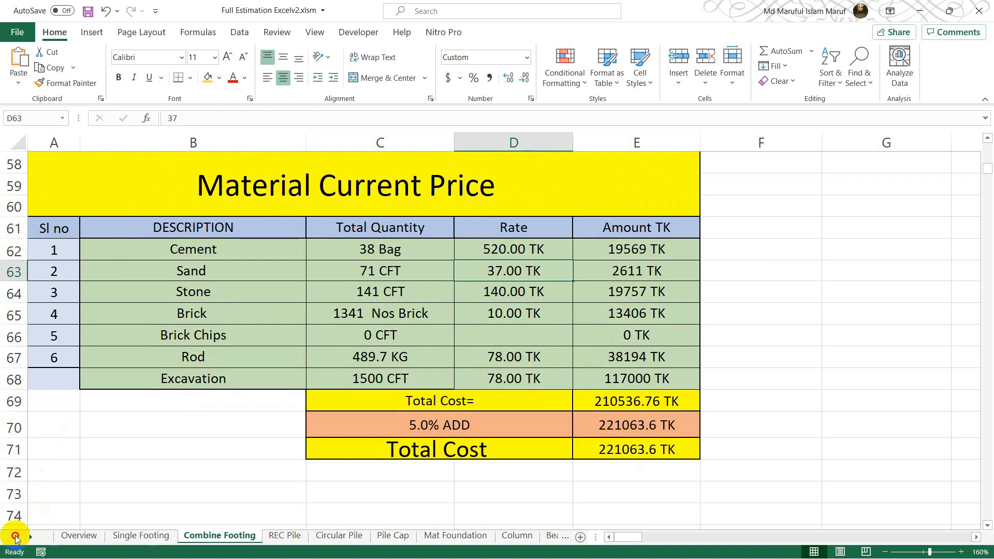
{"action": "left_click", "coordinate": [82, 538]}
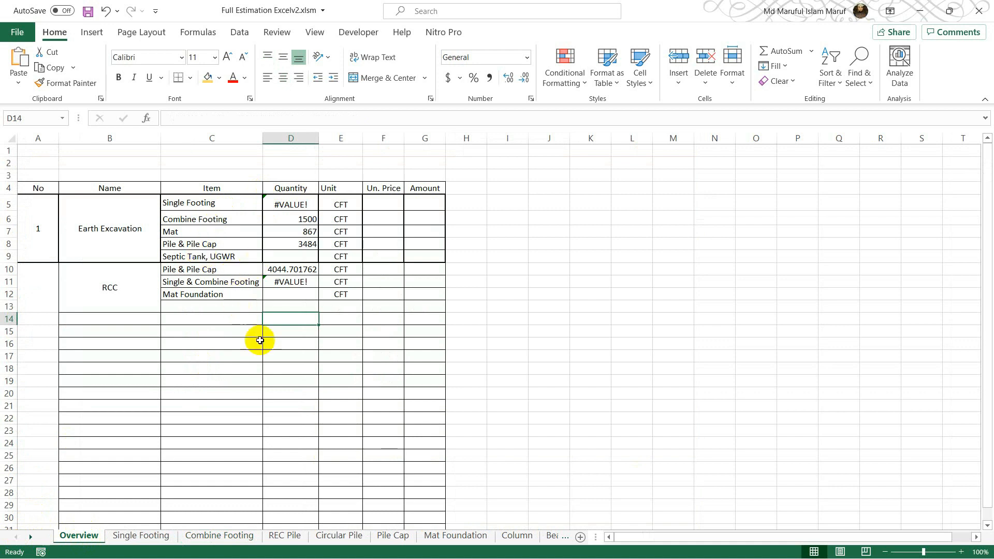
{"action": "scroll", "coordinate": [368, 277], "scroll_direction": "down", "scroll_amount": 4}
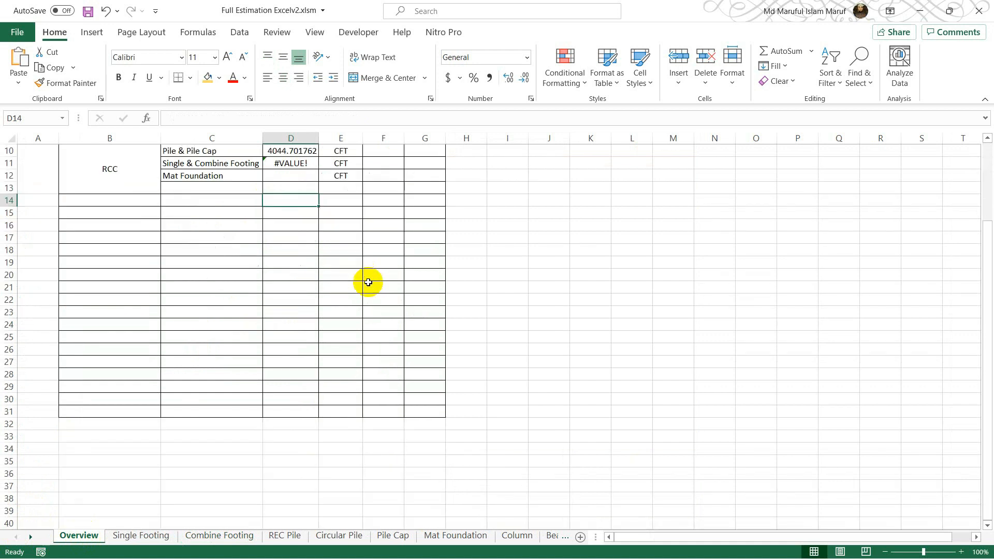
{"action": "scroll", "coordinate": [368, 282], "scroll_direction": "up", "scroll_amount": 4}
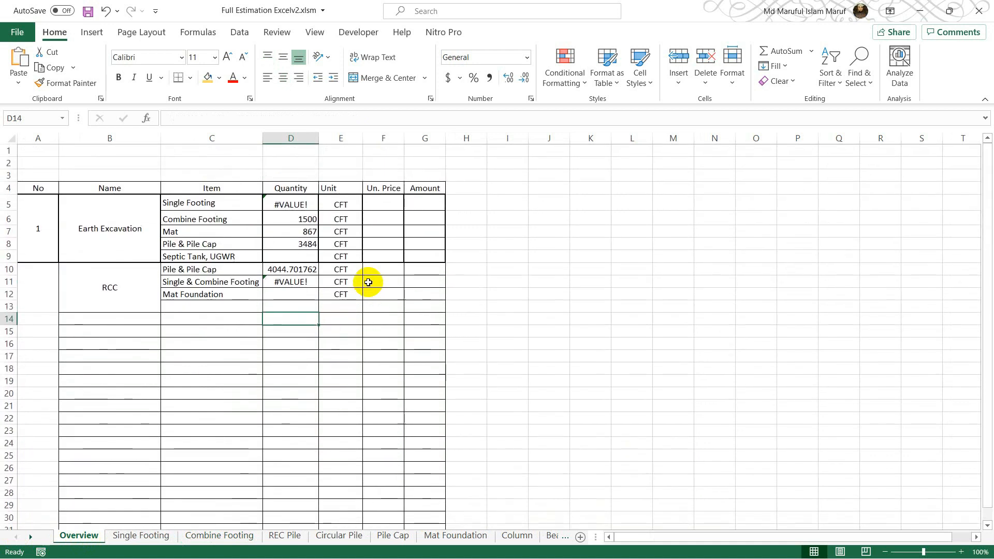
Step: Return to the Combine Footing sheet and review the material quantities, rates, amounts and total cost
{"action": "left_click", "coordinate": [141, 536]}
{"action": "left_click", "coordinate": [230, 537]}
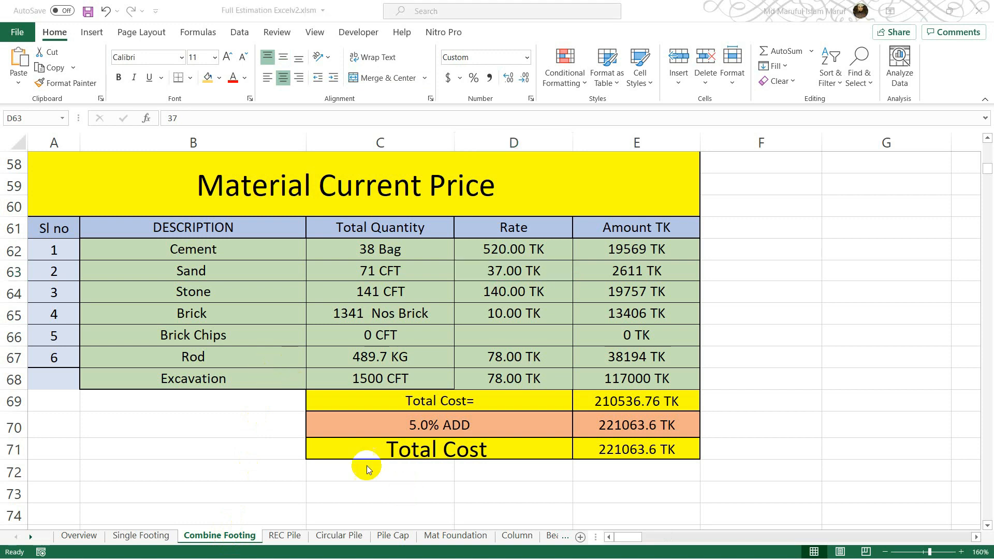
{"action": "scroll", "coordinate": [368, 466], "scroll_direction": "up", "scroll_amount": 2}
{"action": "scroll", "coordinate": [378, 465], "scroll_direction": "down", "scroll_amount": 1}
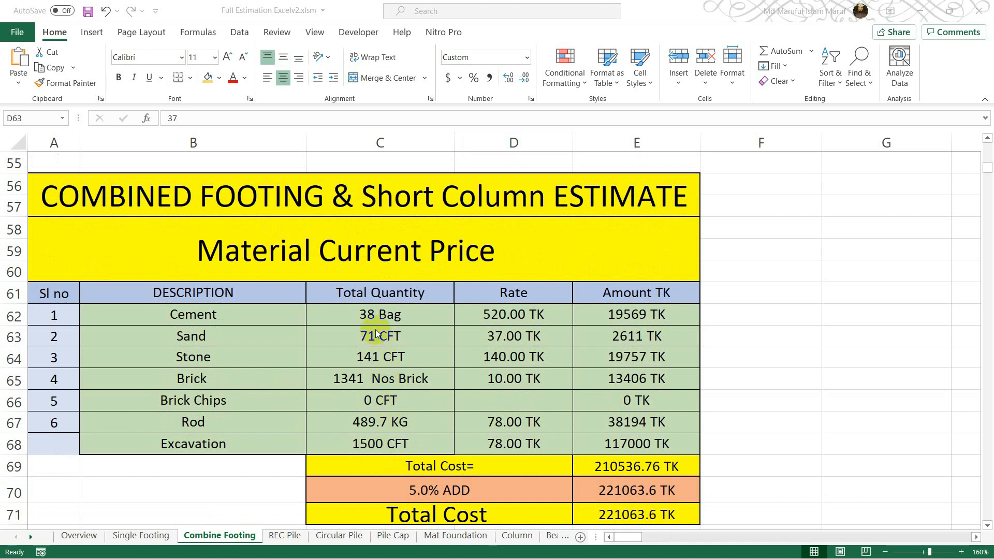
{"action": "scroll", "coordinate": [377, 332], "scroll_direction": "down", "scroll_amount": 1}
{"action": "scroll", "coordinate": [377, 333], "scroll_direction": "up", "scroll_amount": 1}
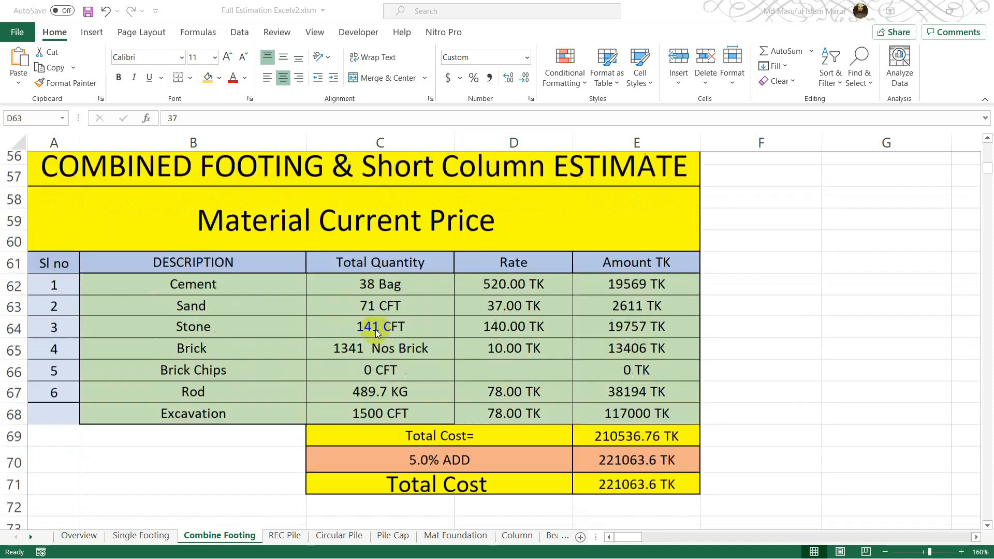
{"action": "scroll", "coordinate": [376, 334], "scroll_direction": "down", "scroll_amount": 1}
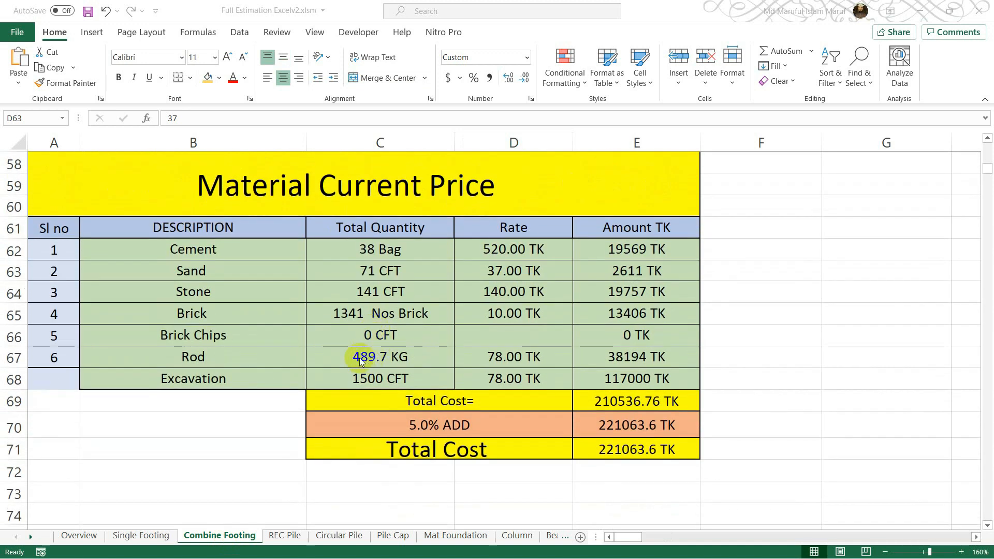
{"action": "scroll", "coordinate": [361, 362], "scroll_direction": "up", "scroll_amount": 1}
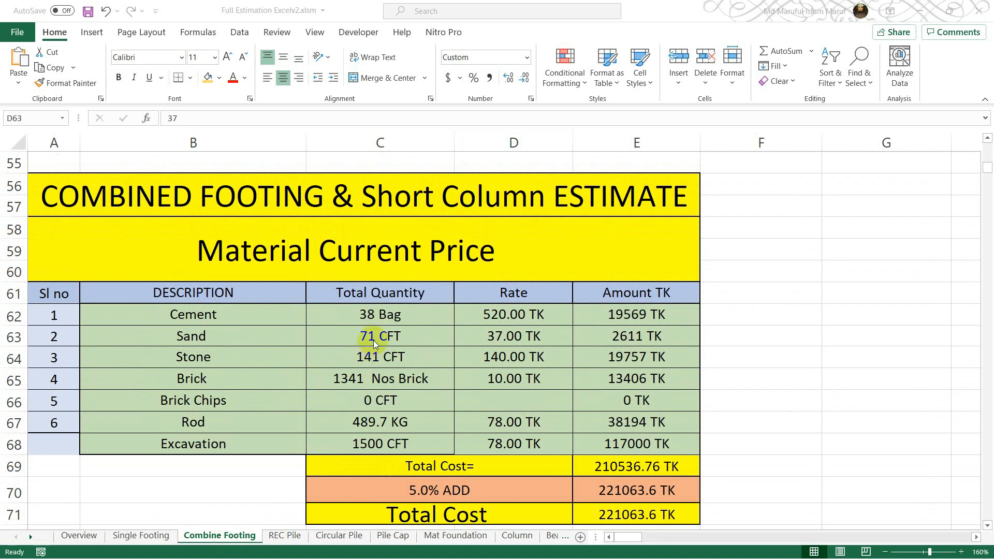